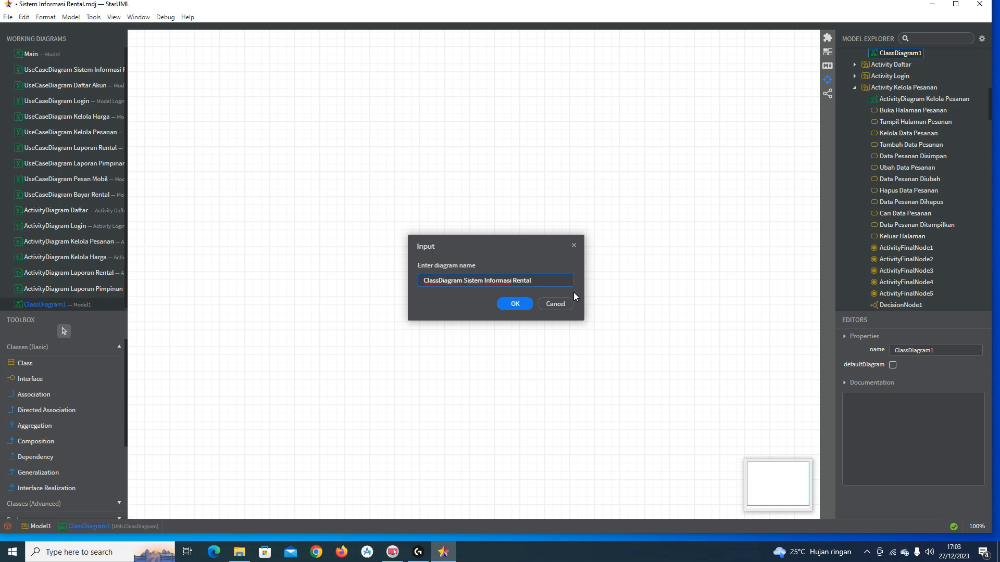
# Step: Confirm the class diagram name 'ClassDiagram Sistem Informasi Rental', cancelling a second rename attempt
pyautogui.press('Return')
pyautogui.scroll(2, 967, 193)
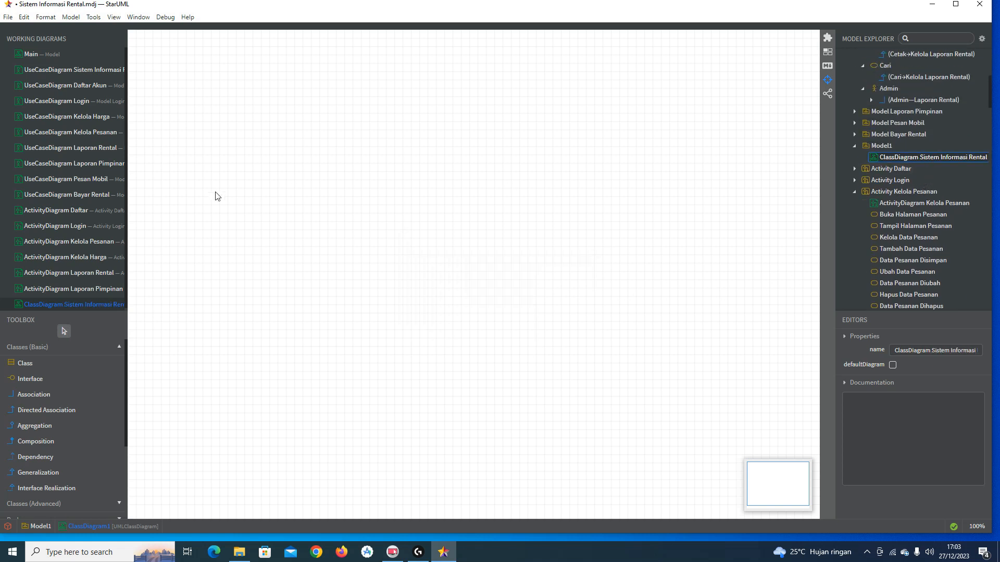
pyautogui.rightClick(108, 304)
pyautogui.click(133, 356)
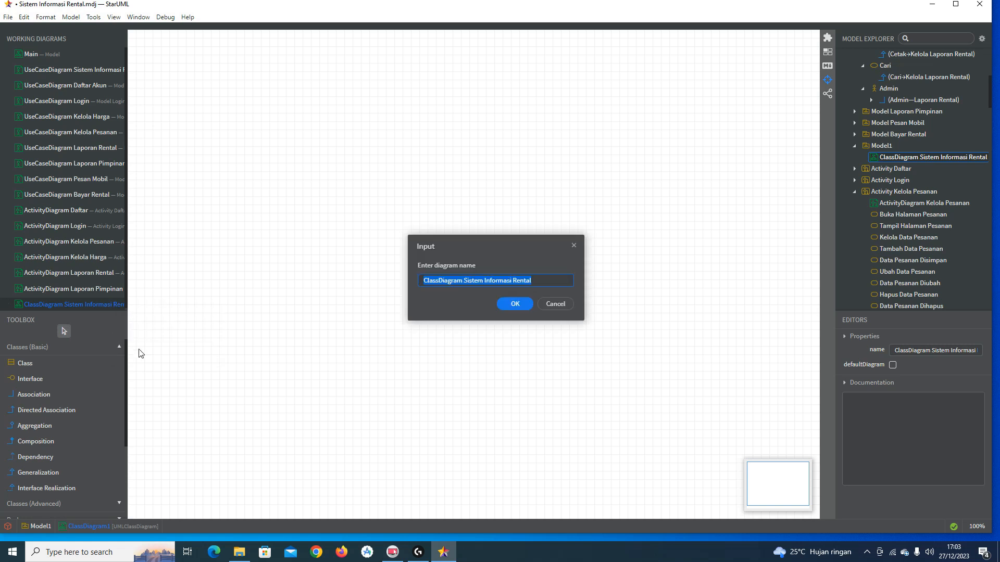
pyautogui.click(464, 281)
pyautogui.moveTo(464, 281)
pyautogui.mouseDown()
pyautogui.moveTo(545, 283)
pyautogui.moveTo(465, 284)
pyautogui.mouseUp()
pyautogui.hotkey('ctrl', 'c')
pyautogui.click(550, 306)
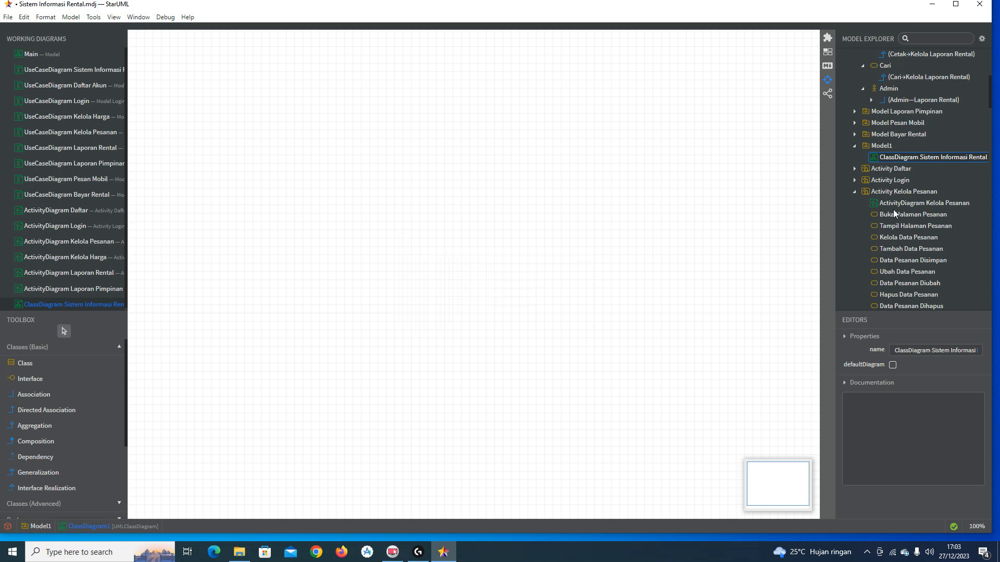
# Step: Rename Model1 to 'Model Sistem Informasi Rental' in its name property
pyautogui.click(882, 147)
pyautogui.click(934, 350)
pyautogui.hotkey('ctrl', 'v')
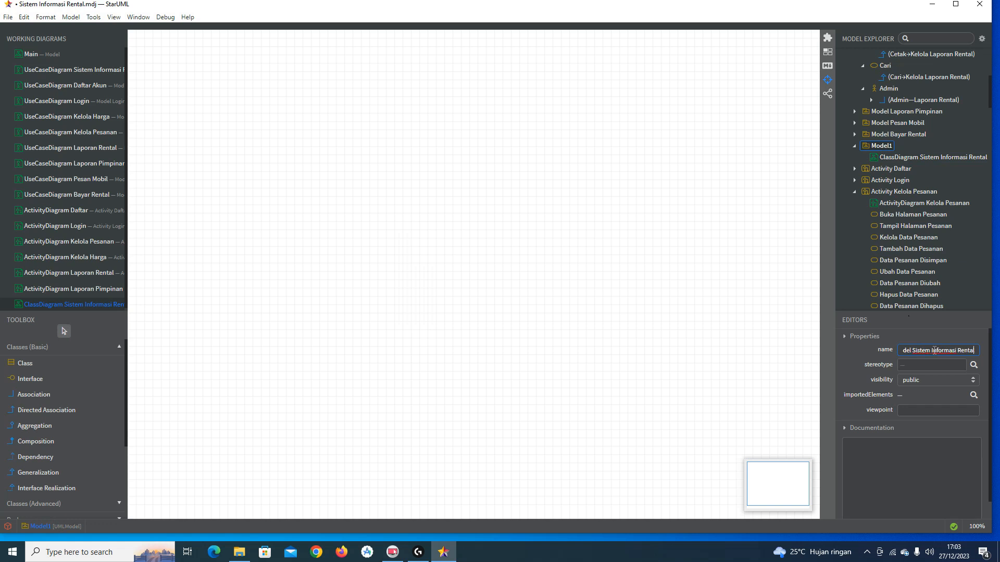
pyautogui.press('Return')
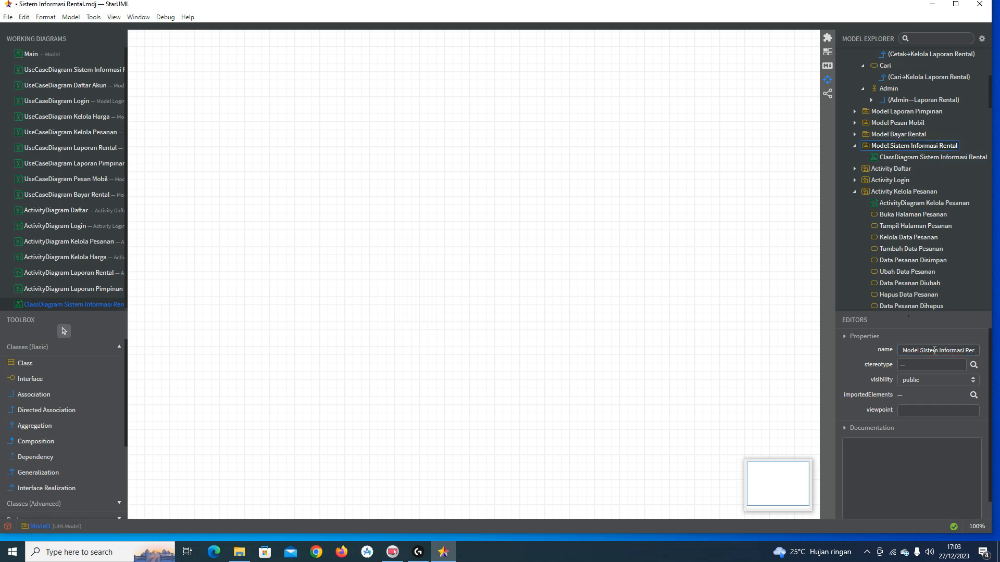
pyautogui.scroll(3, 921, 172)
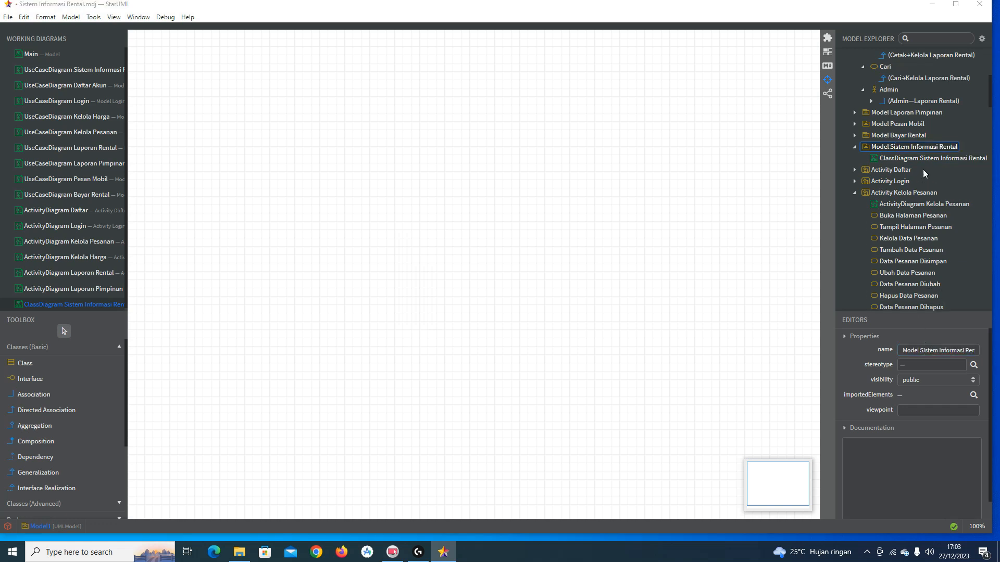
pyautogui.scroll(-2, 923, 169)
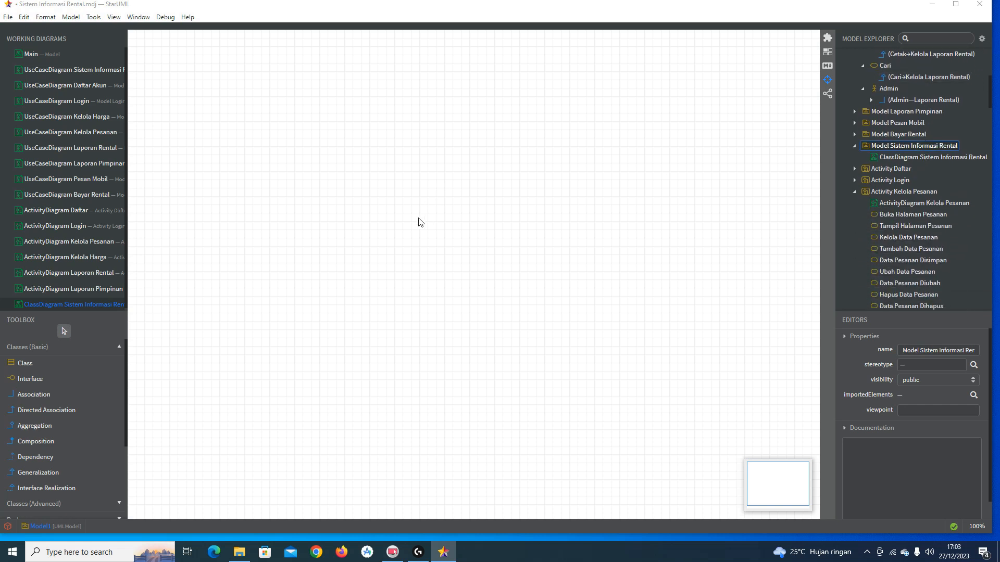
# Step: Place a class near the top-left of the canvas and name it Admin
pyautogui.click(69, 366)
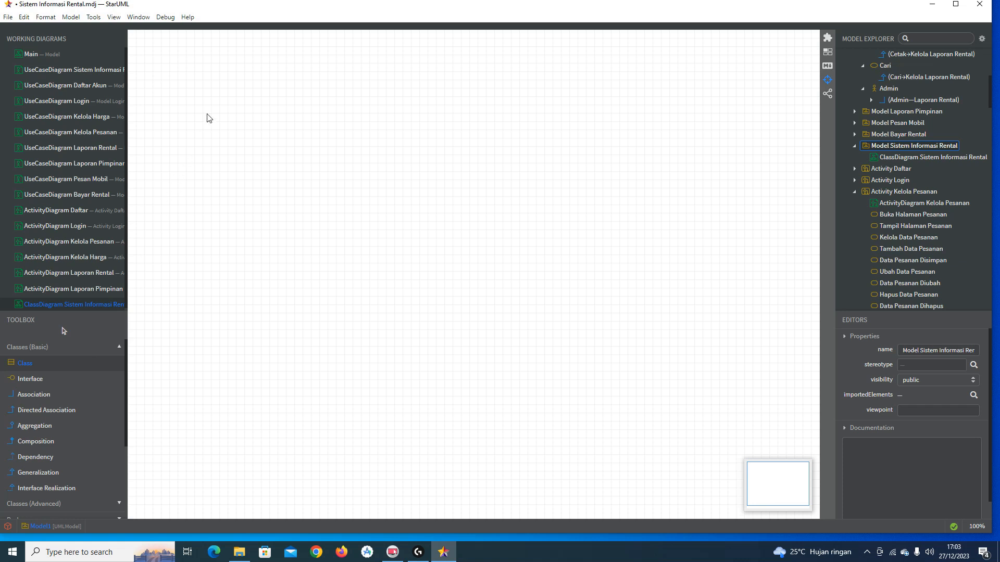
pyautogui.click(199, 90)
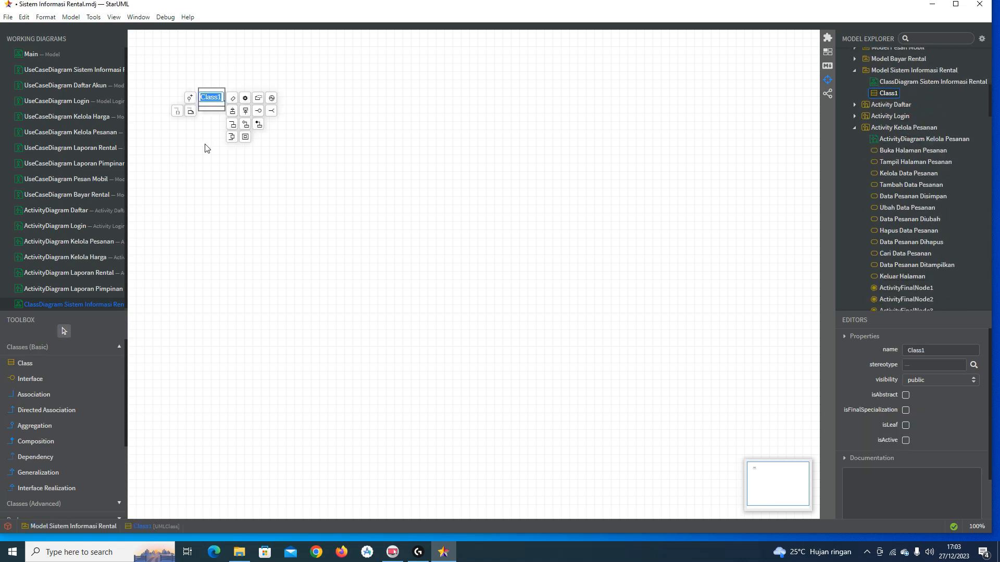
pyautogui.write('Admin')
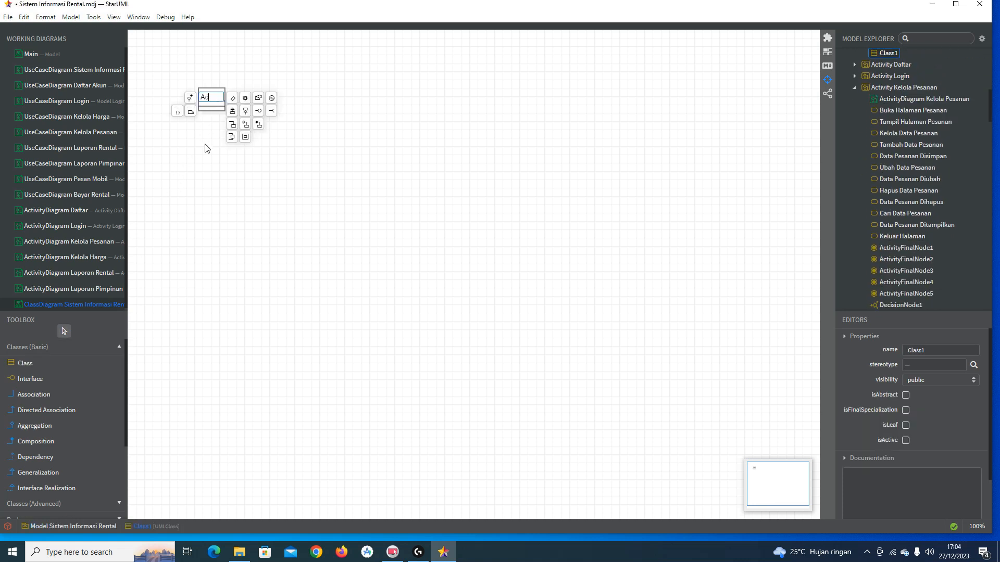
pyautogui.press('Return')
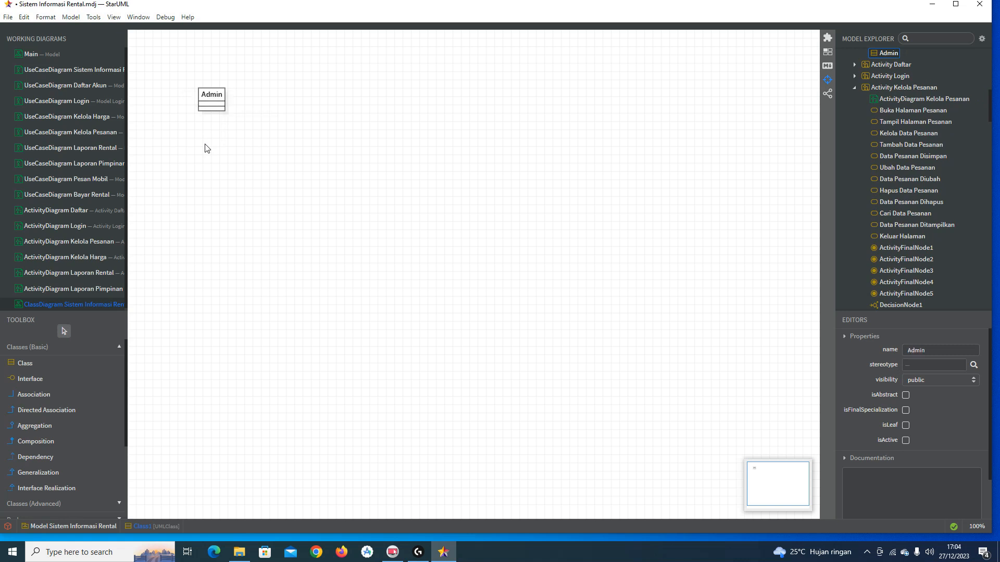
pyautogui.doubleClick(217, 96)
pyautogui.click(281, 82)
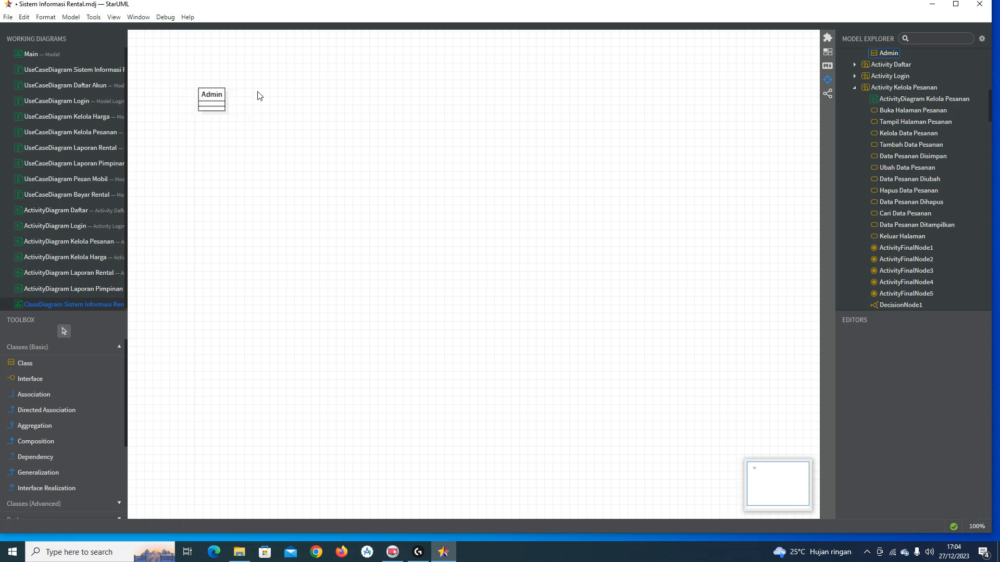
pyautogui.doubleClick(222, 94)
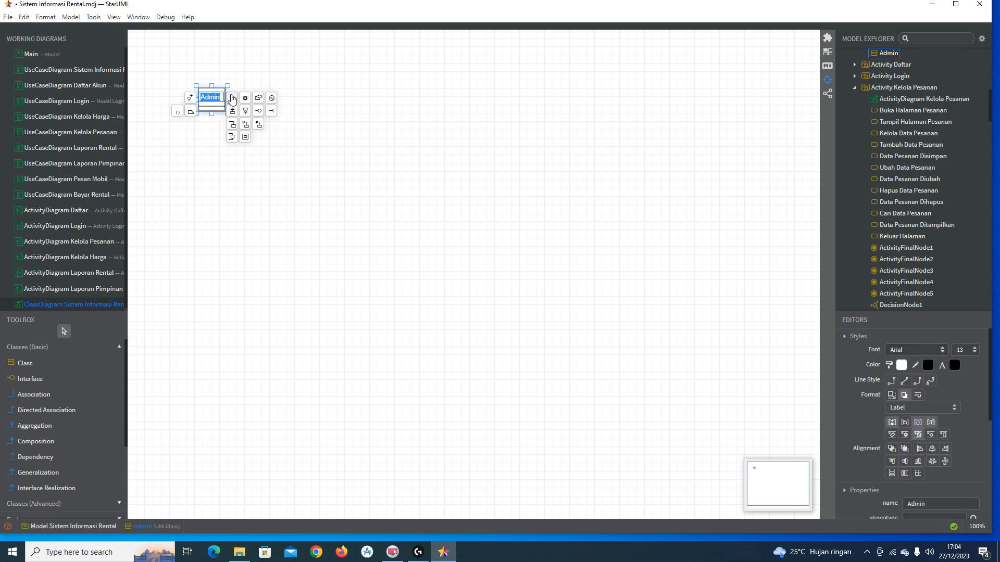
# Step: Add the attribute id_admin to Admin, correcting the typed hyphen to an underscore
pyautogui.click(232, 98)
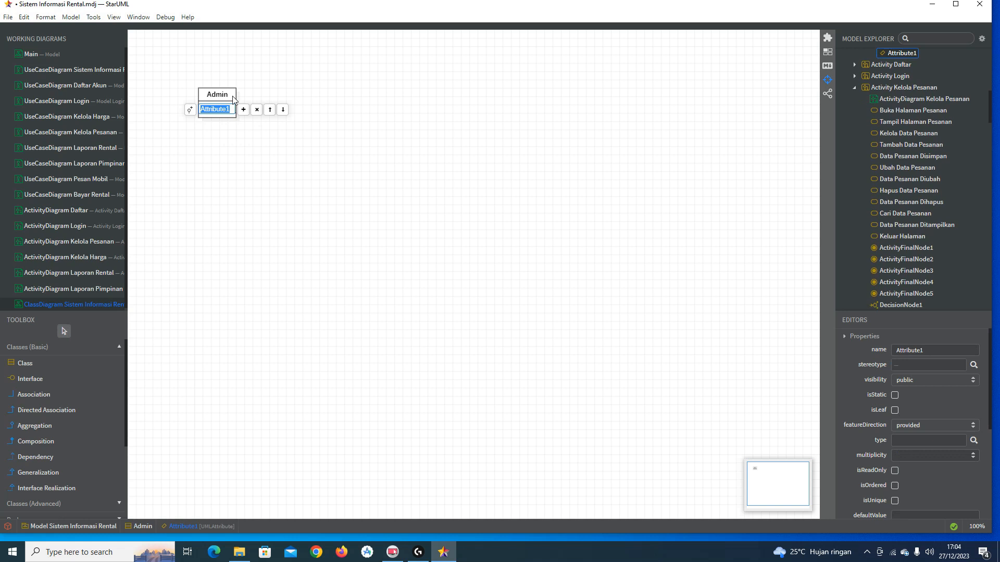
pyautogui.write('id-admin')
pyautogui.press('Return')
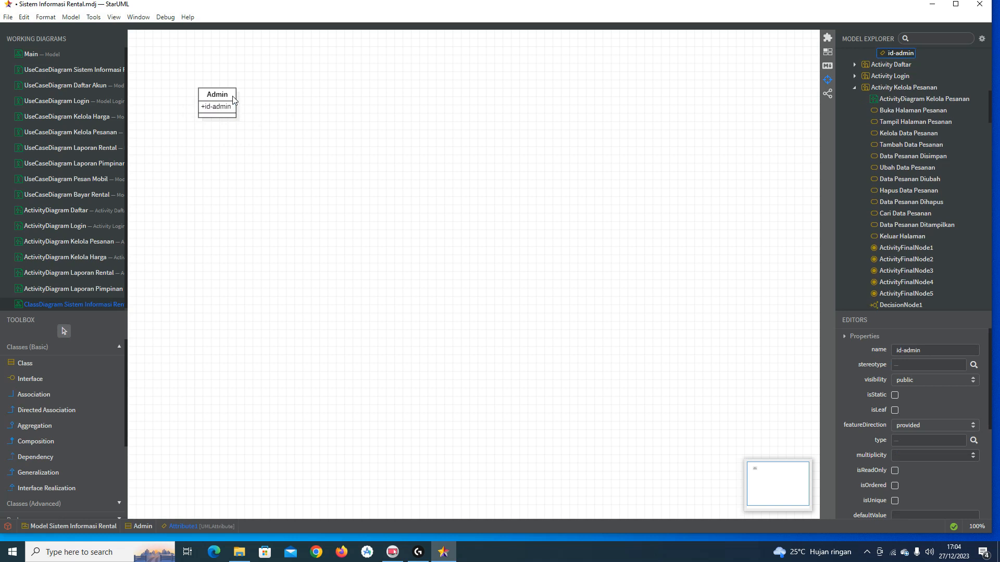
pyautogui.doubleClick(221, 112)
pyautogui.click(221, 112)
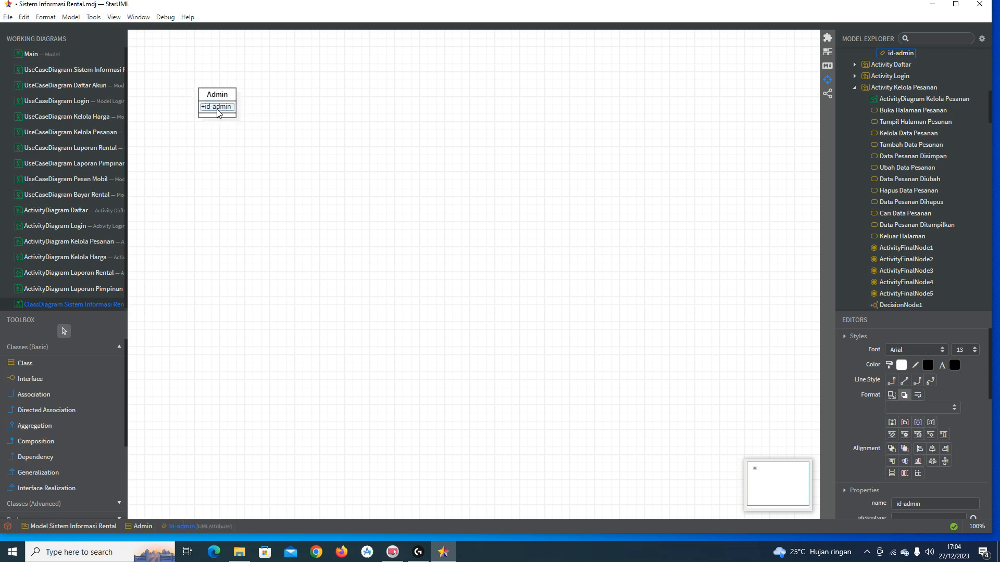
pyautogui.doubleClick(218, 111)
pyautogui.click(208, 110)
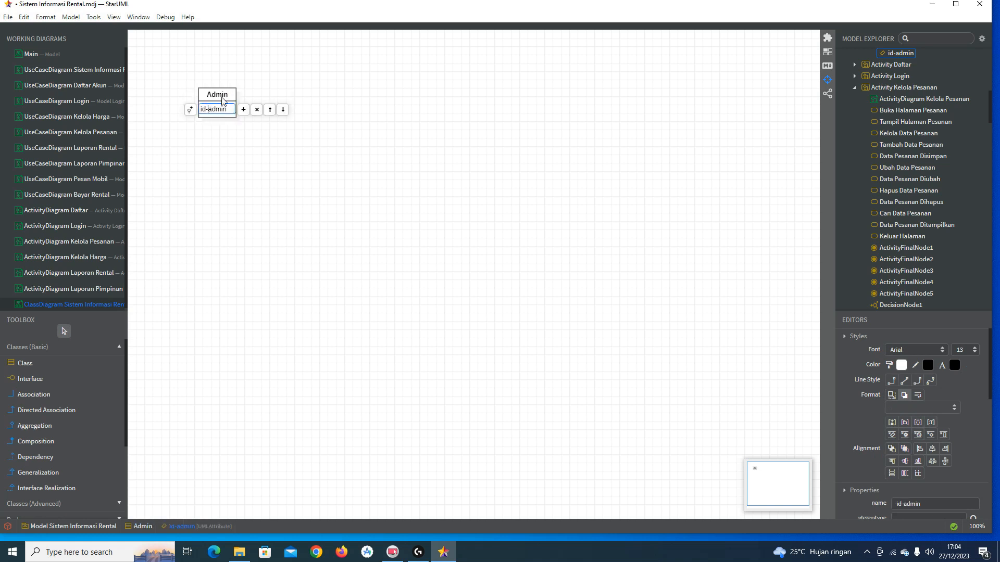
pyautogui.press('BackSpace')
pyautogui.write('_')
pyautogui.press('Return')
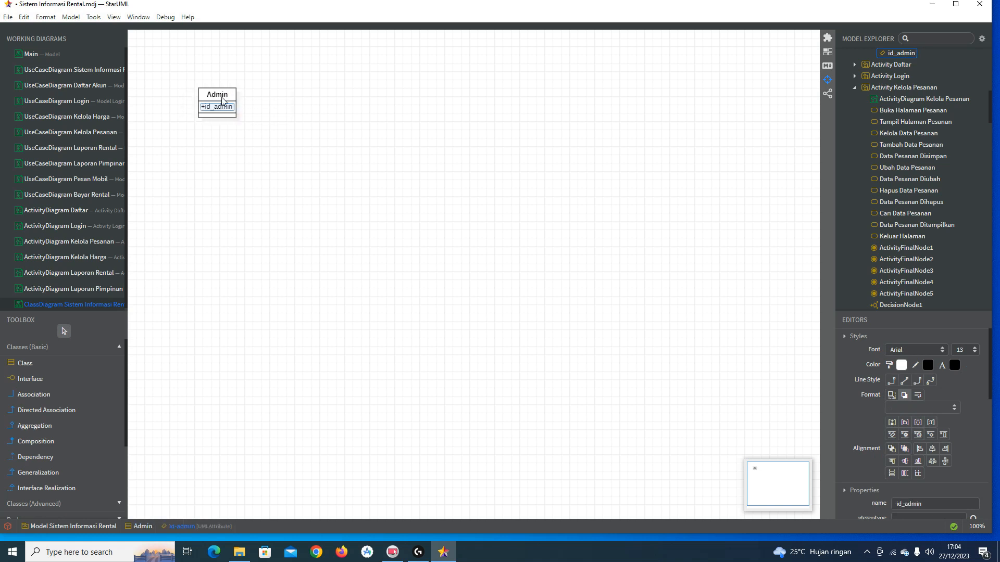
pyautogui.click(262, 150)
pyautogui.click(229, 109)
# Step: Add the attributes nama_admin and alamat below id_admin
pyautogui.doubleClick(234, 97)
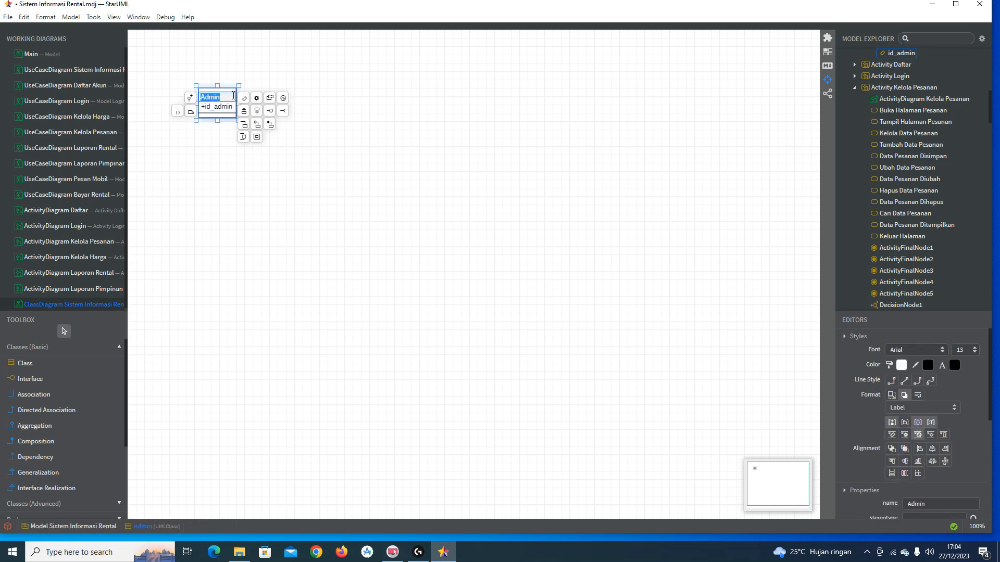
pyautogui.click(243, 100)
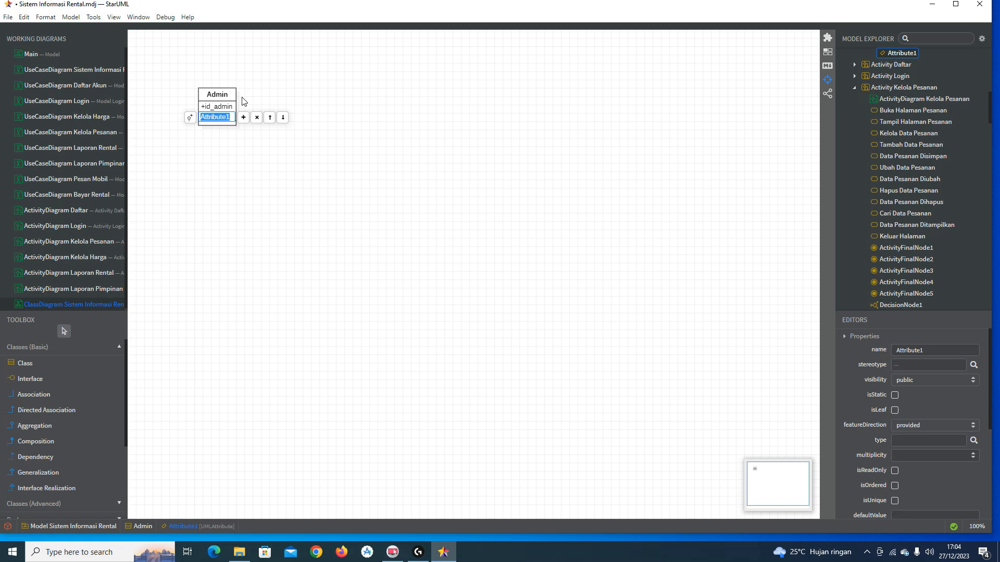
pyautogui.write('nama')
pyautogui.write('_admin')
pyautogui.press('Return')
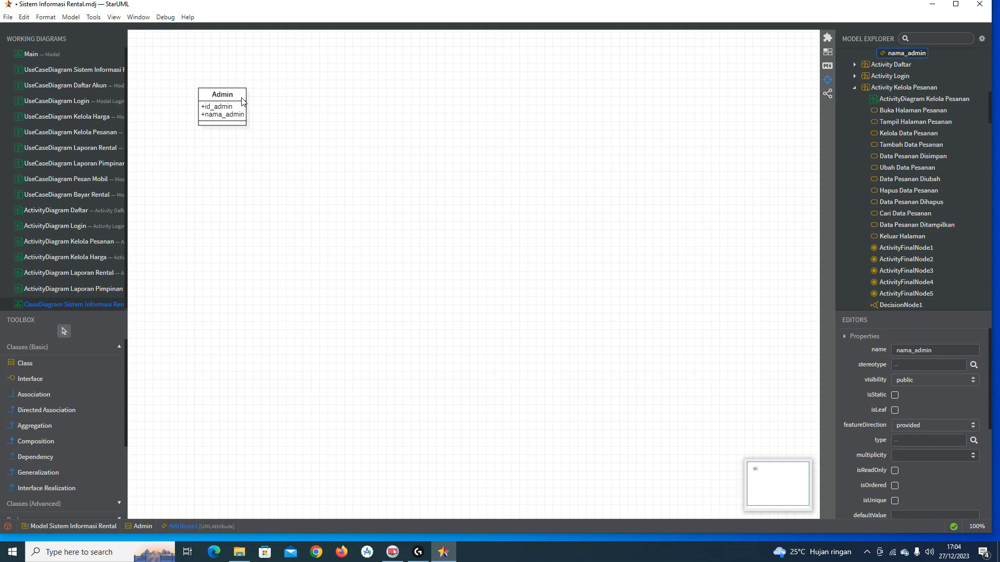
pyautogui.click(238, 111)
pyautogui.click(235, 117)
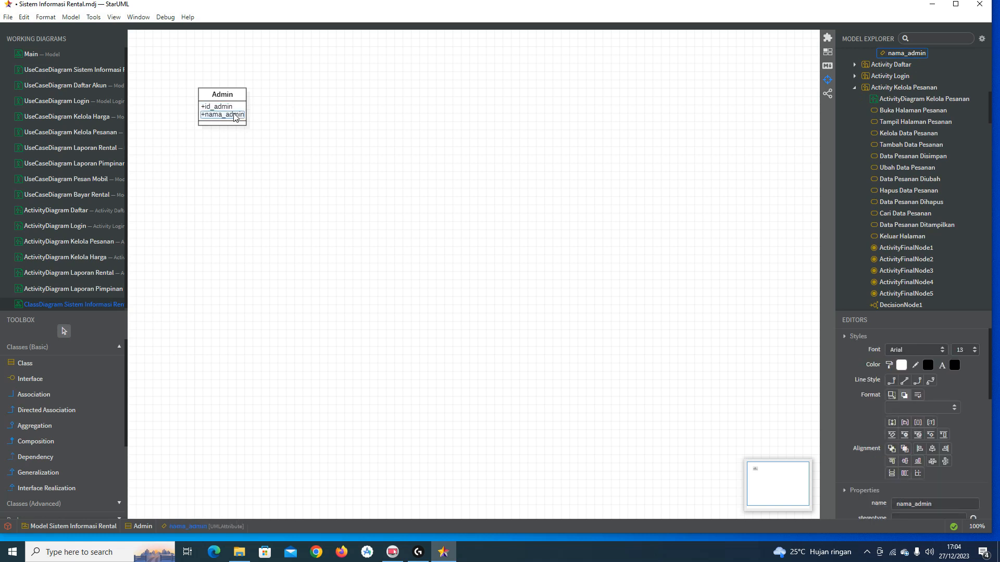
pyautogui.doubleClick(235, 117)
pyautogui.click(253, 115)
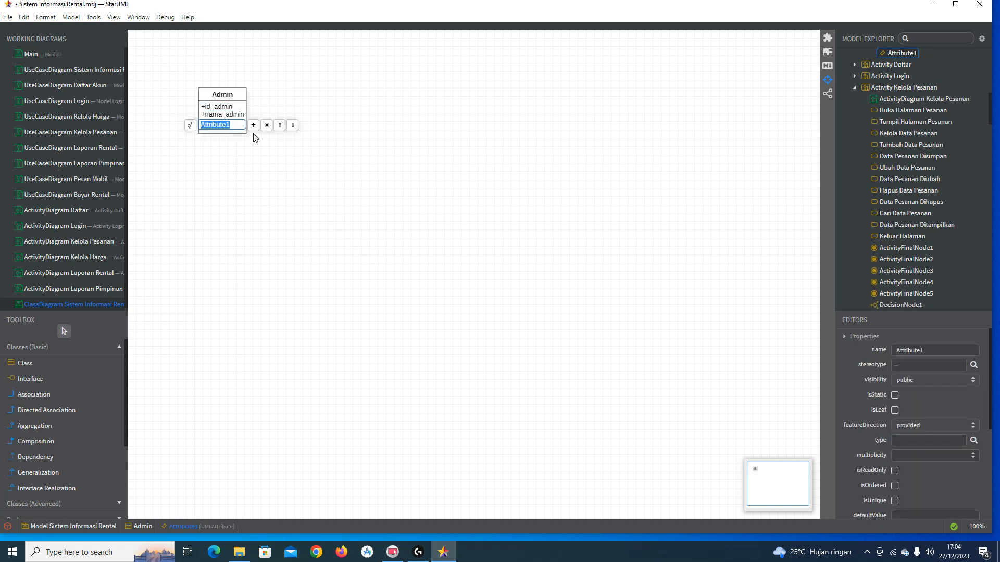
pyautogui.write('alamat')
pyautogui.press('Return')
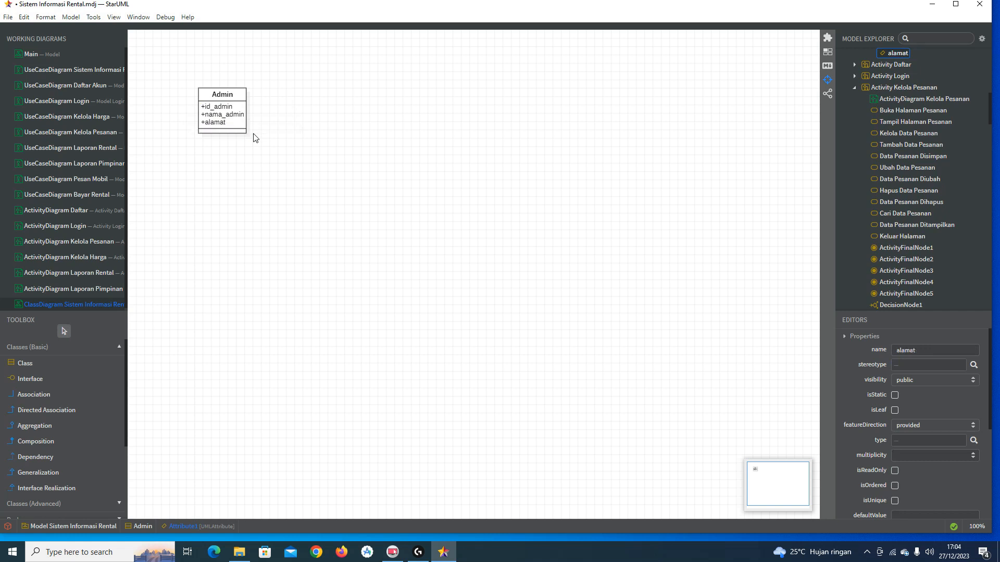
# Step: Add the attribute telepon below alamat in Admin
pyautogui.click(240, 126)
pyautogui.doubleClick(241, 127)
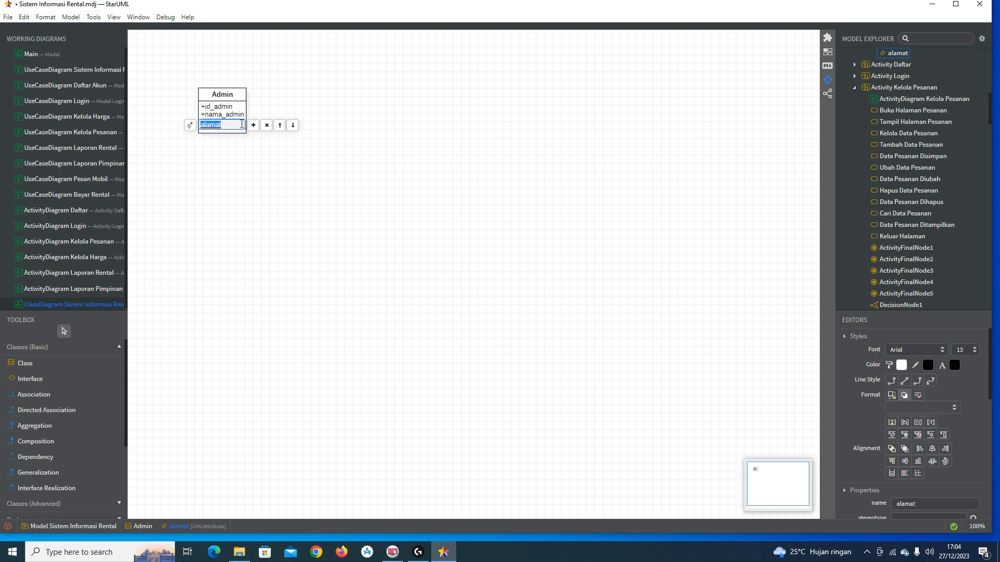
pyautogui.click(253, 133)
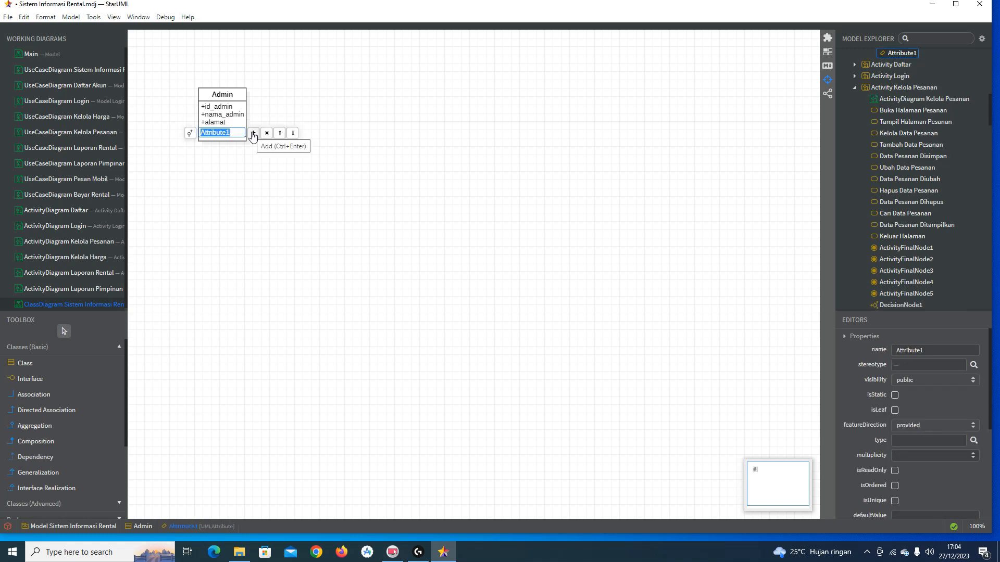
pyautogui.write('telepon')
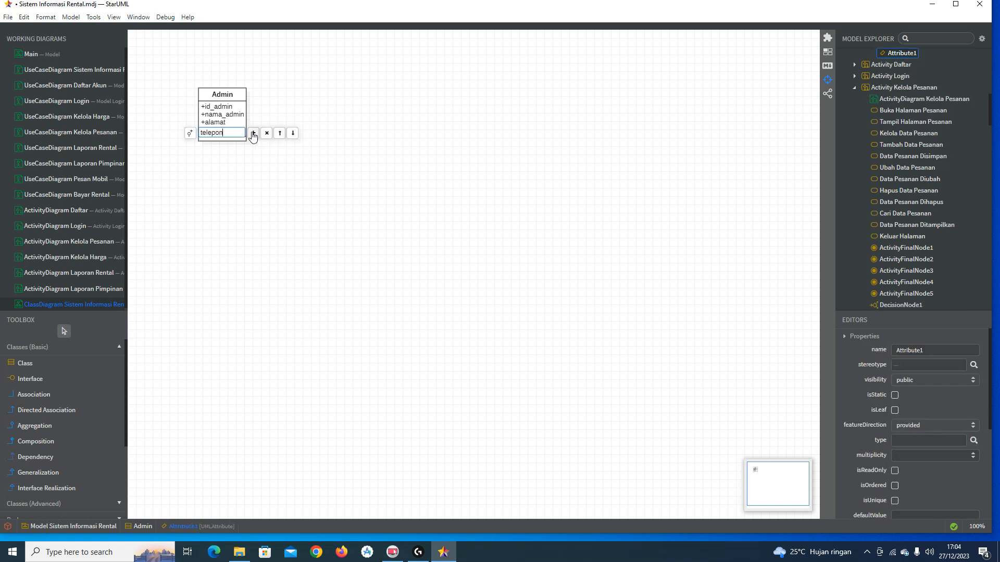
pyautogui.press('Return')
pyautogui.click(271, 158)
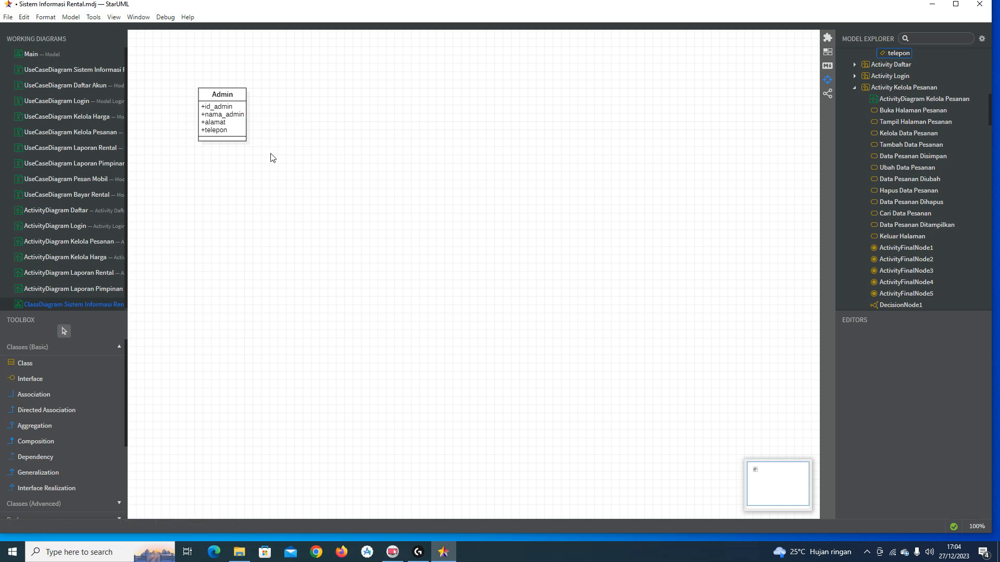
pyautogui.doubleClick(240, 97)
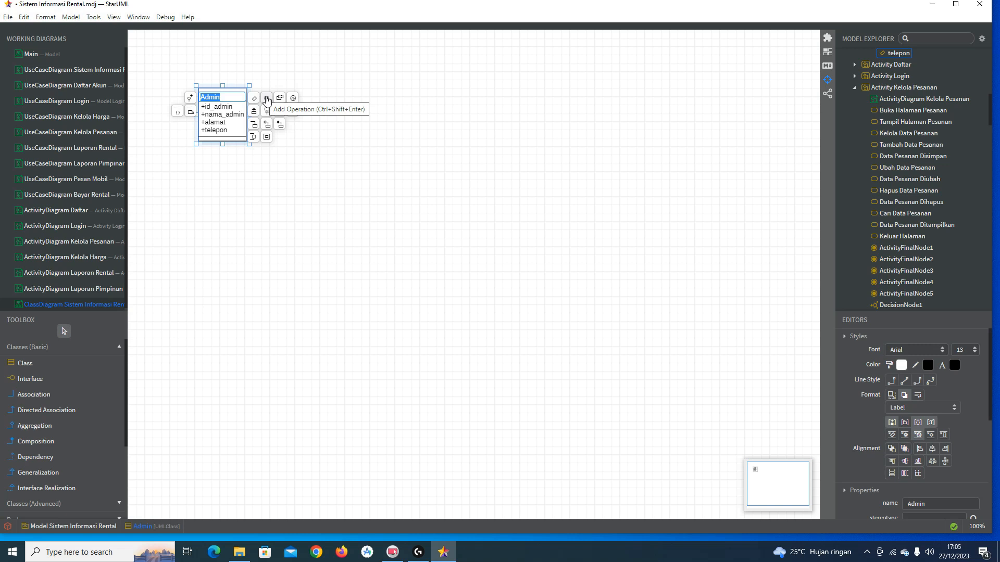
# Step: Add the operations tambah(), ubah() and hapus() to Admin
pyautogui.click(267, 99)
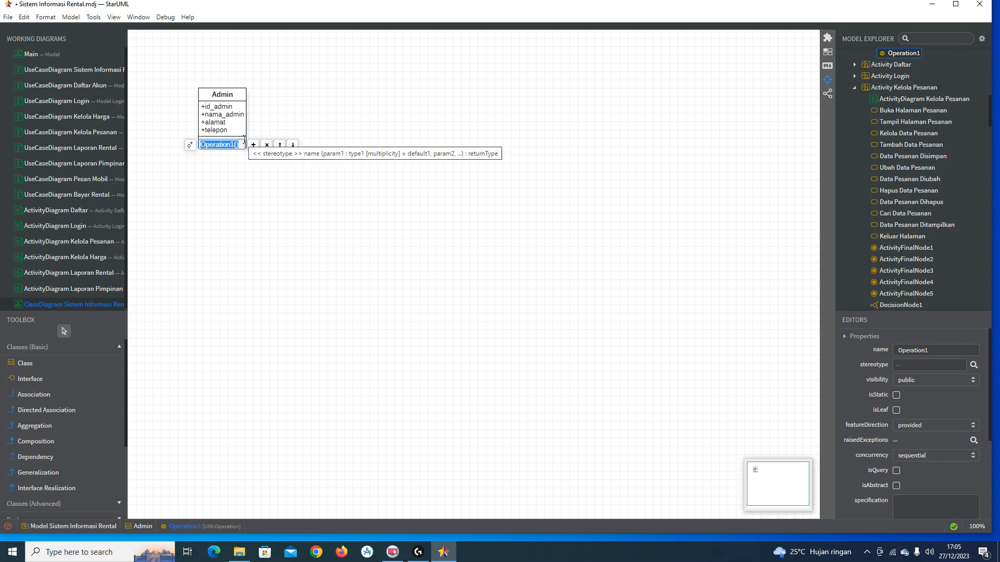
pyautogui.write('tambah')
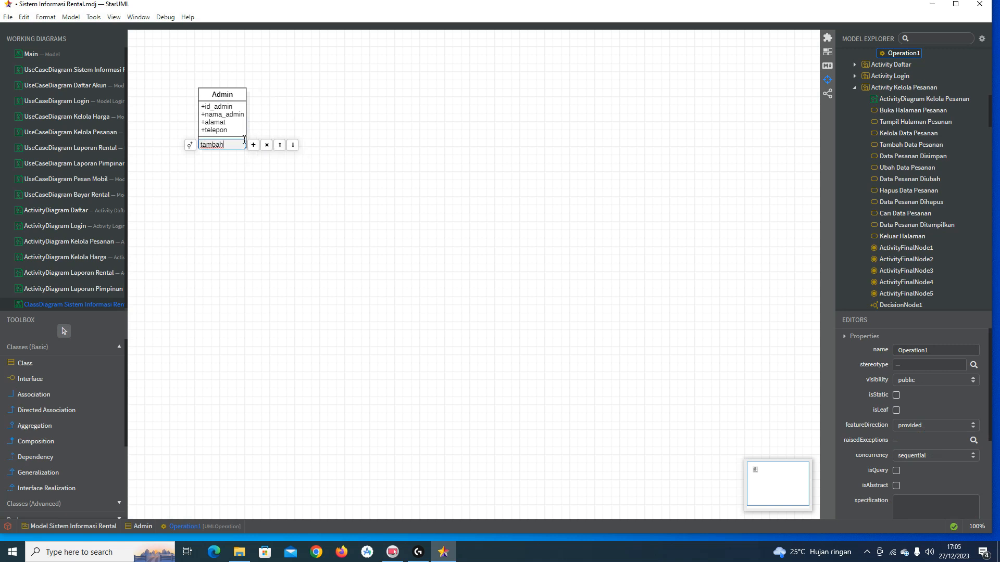
pyautogui.press('Return')
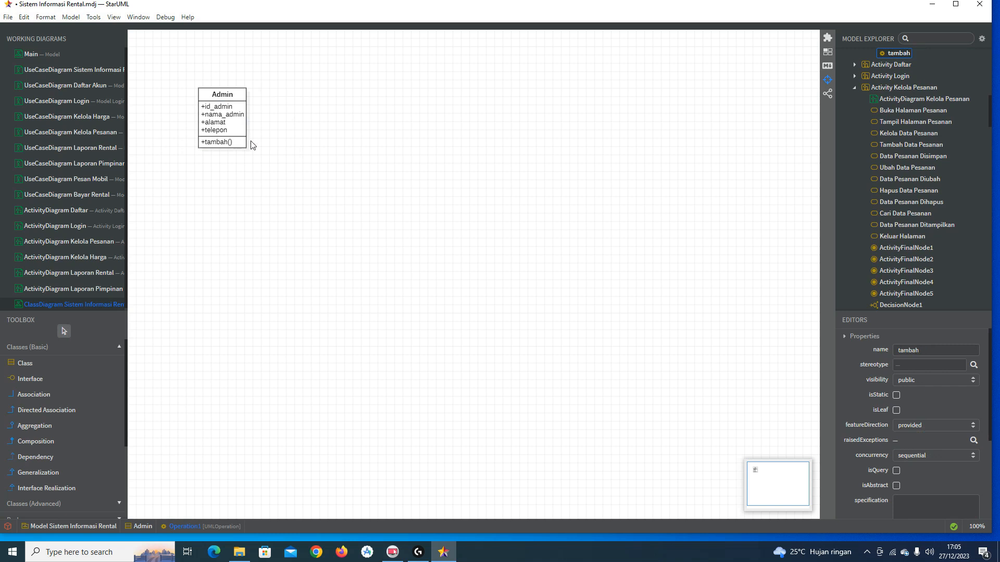
pyautogui.doubleClick(241, 143)
pyautogui.click(254, 144)
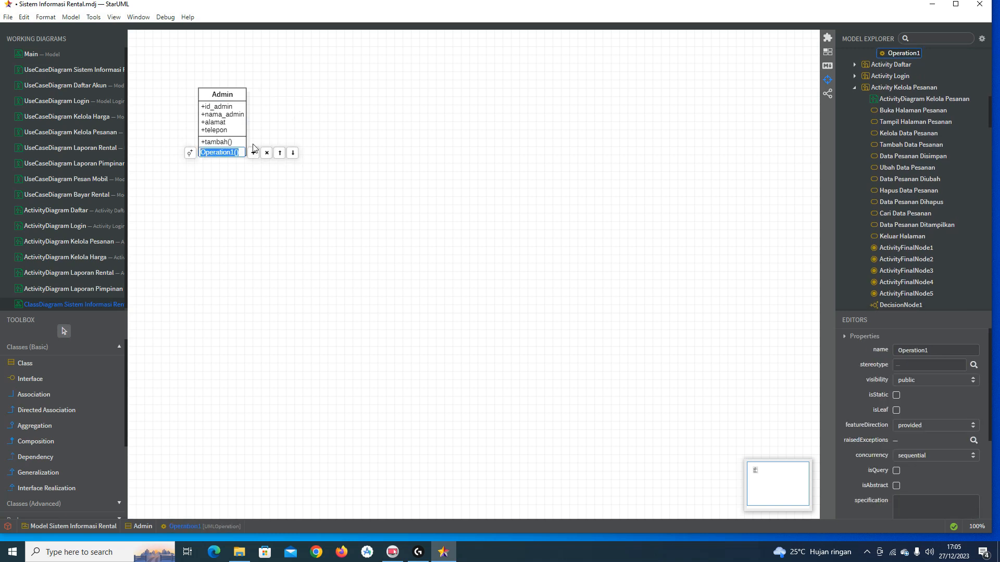
pyautogui.write('ubah')
pyautogui.press('Return')
pyautogui.doubleClick(240, 151)
pyautogui.click(254, 152)
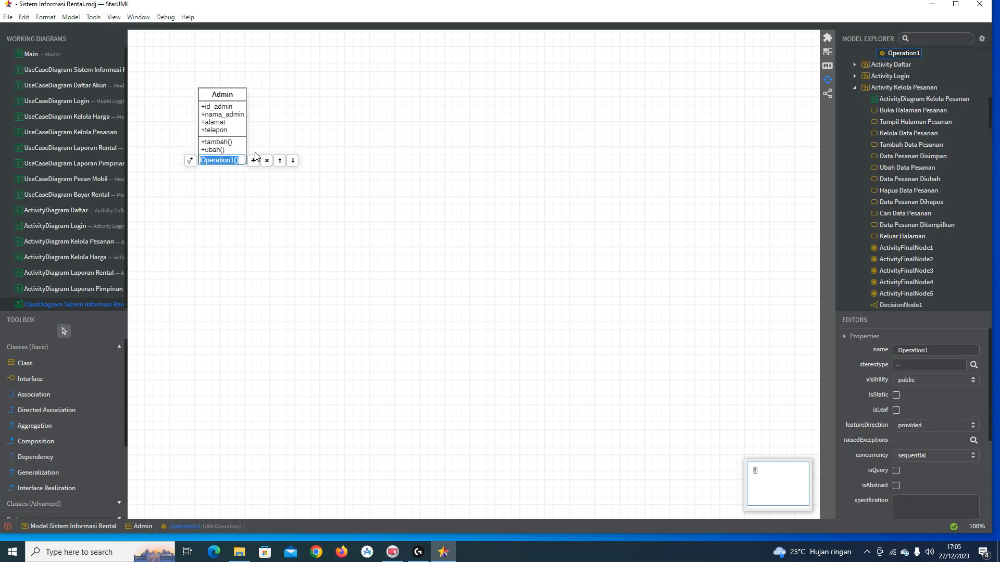
pyautogui.write('hapus')
pyautogui.press('Return')
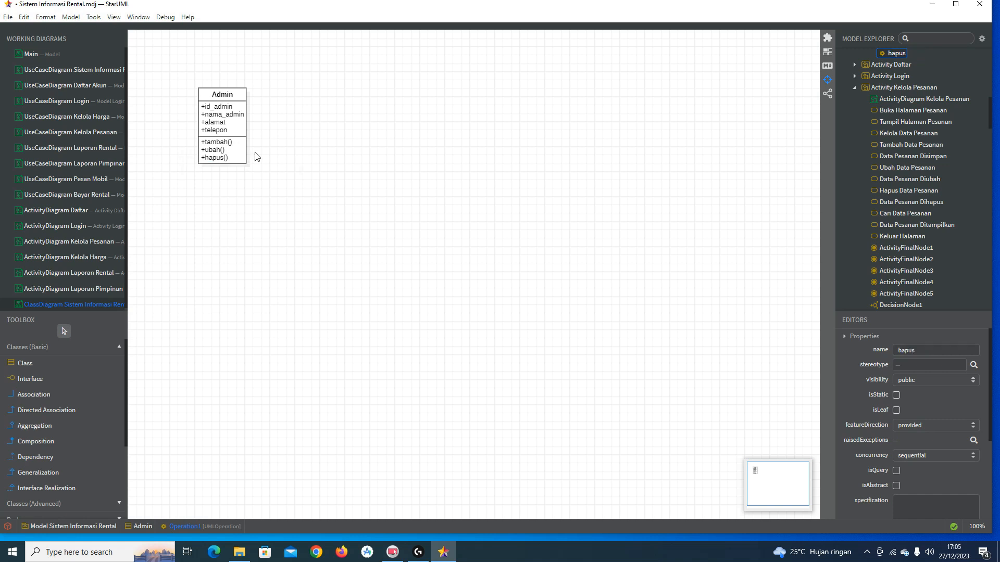
# Step: Add the operations cari() and cetak() below hapus() in Admin
pyautogui.doubleClick(237, 158)
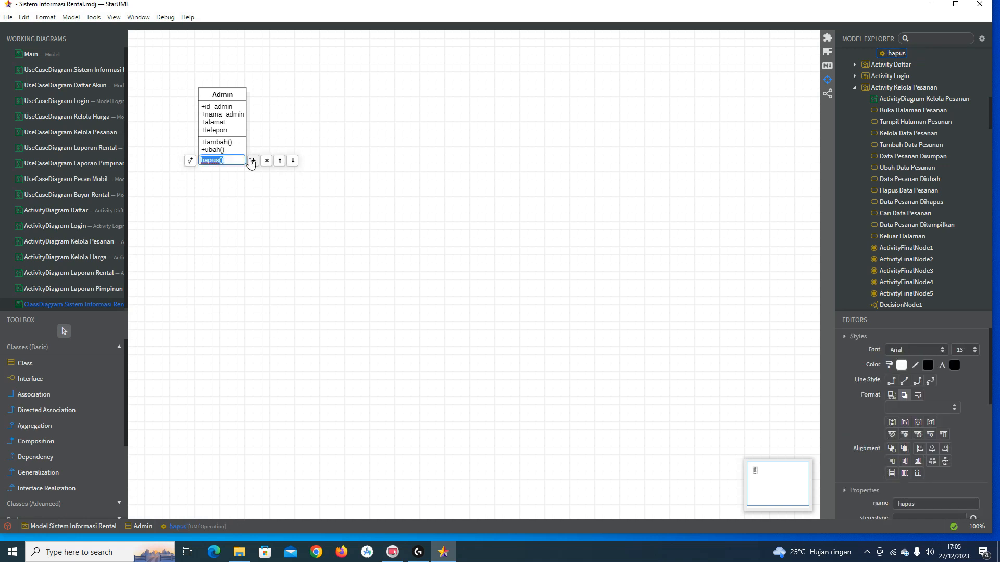
pyautogui.click(252, 158)
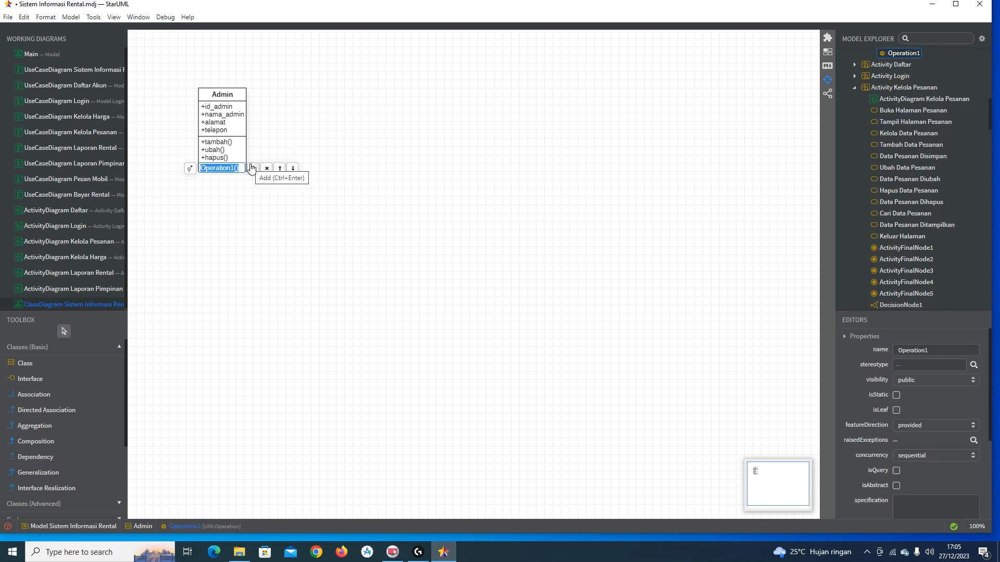
pyautogui.write('cari')
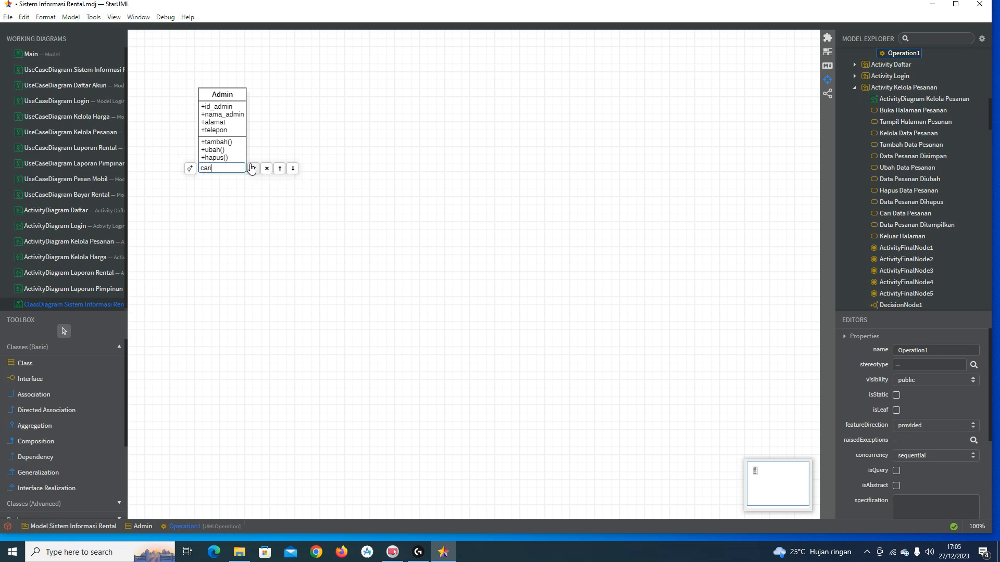
pyautogui.press('Return')
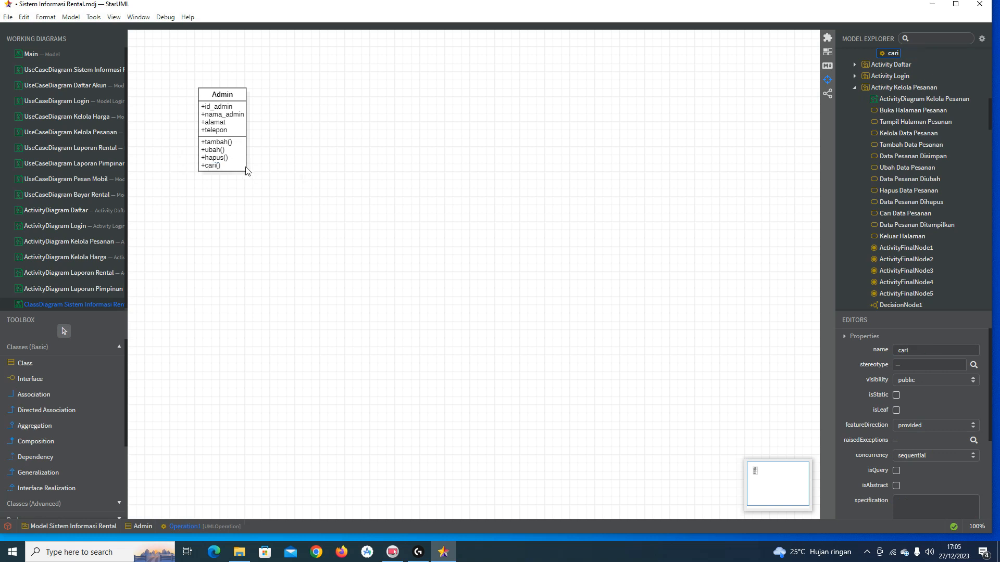
pyautogui.doubleClick(241, 167)
pyautogui.click(252, 167)
pyautogui.write('cetak')
pyautogui.press('Return')
pyautogui.click(104, 363)
# Step: Place a Pimpinan class below Admin and give it the attribute id_pimpinan
pyautogui.click(212, 296)
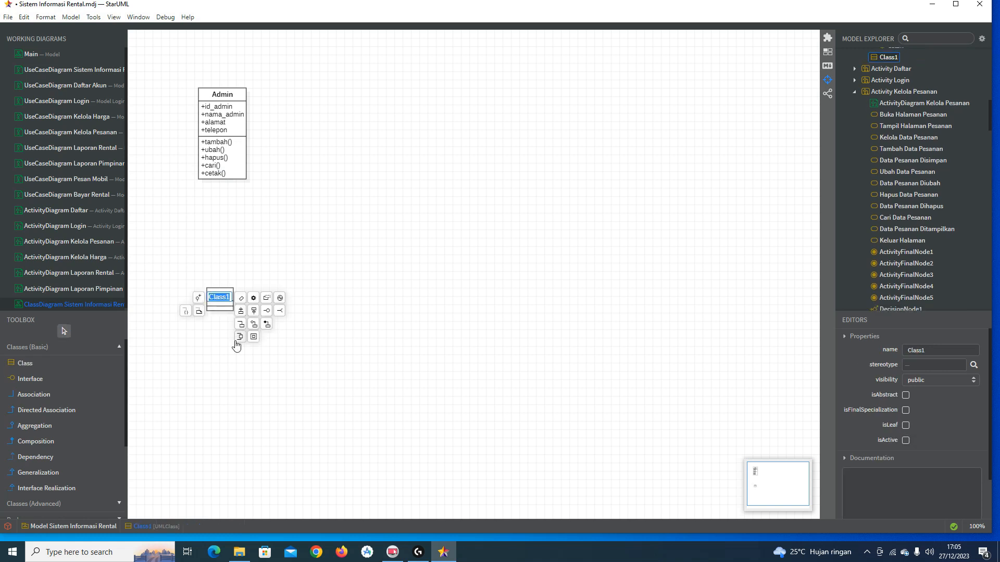
pyautogui.write('Pimpinan')
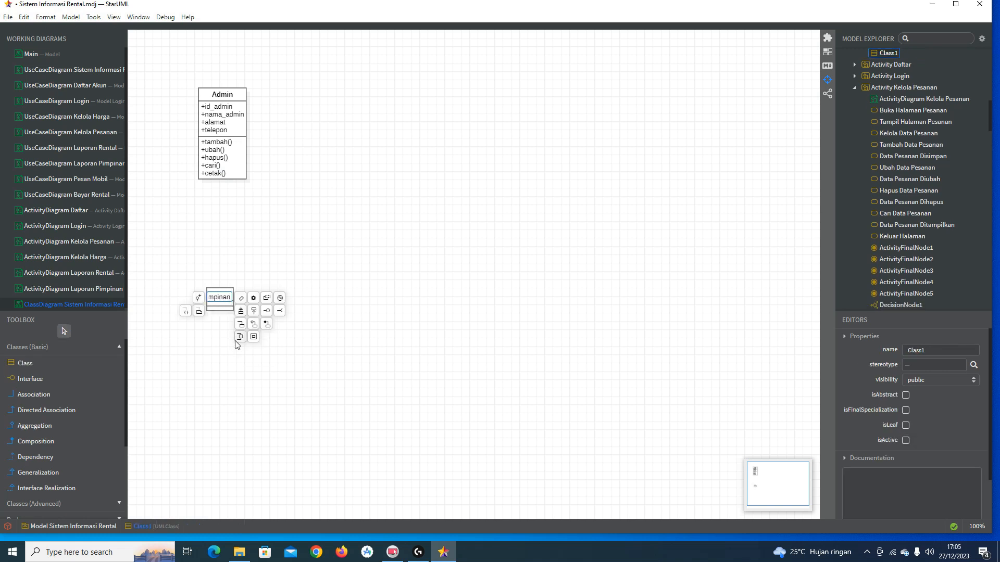
pyautogui.press('Return')
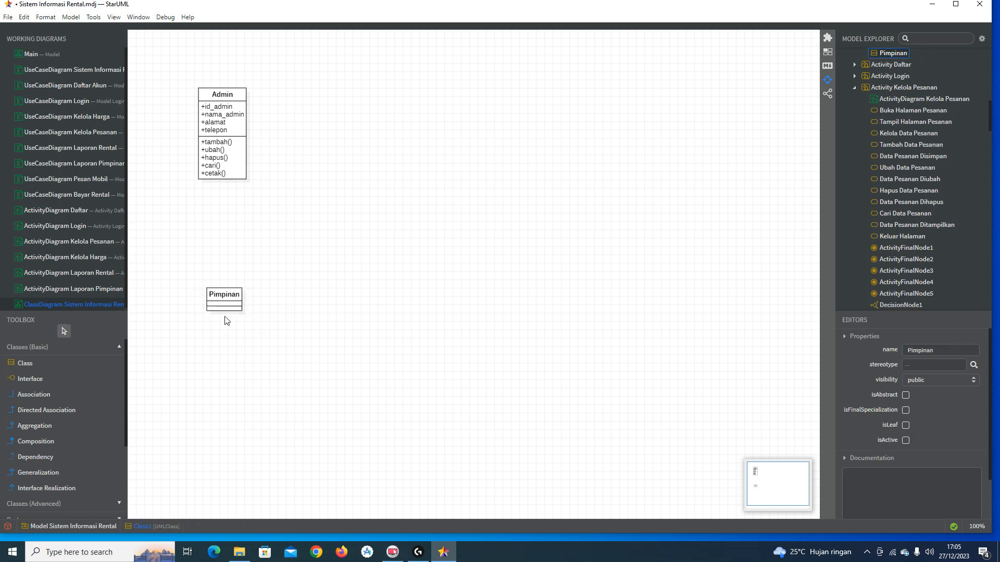
pyautogui.click(234, 294)
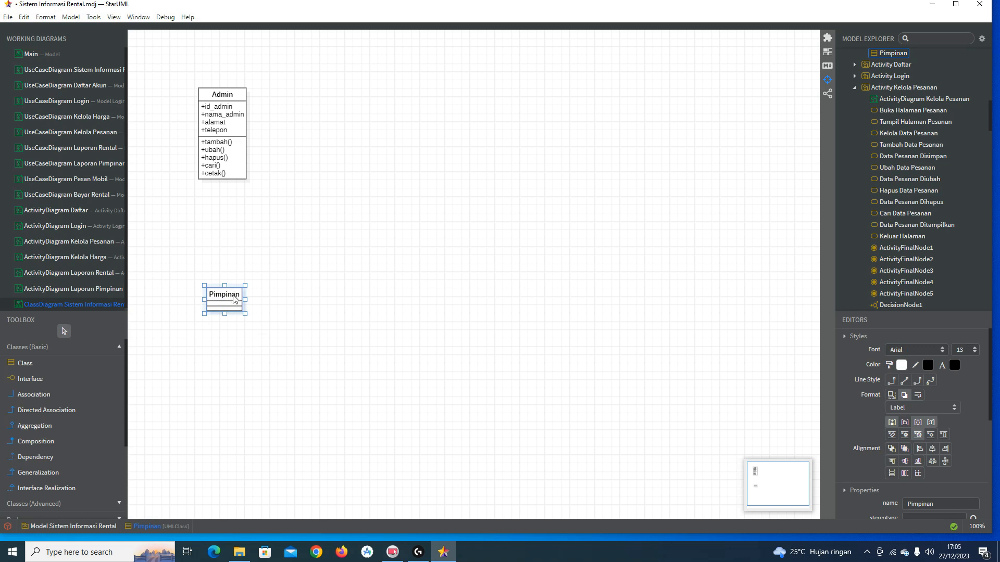
pyautogui.doubleClick(234, 297)
pyautogui.click(249, 304)
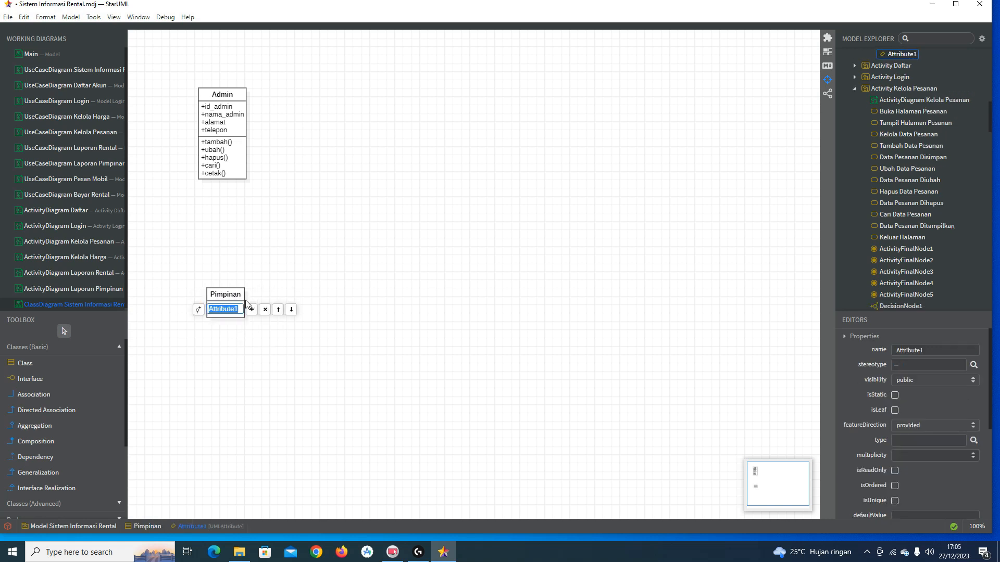
pyautogui.write('id_use')
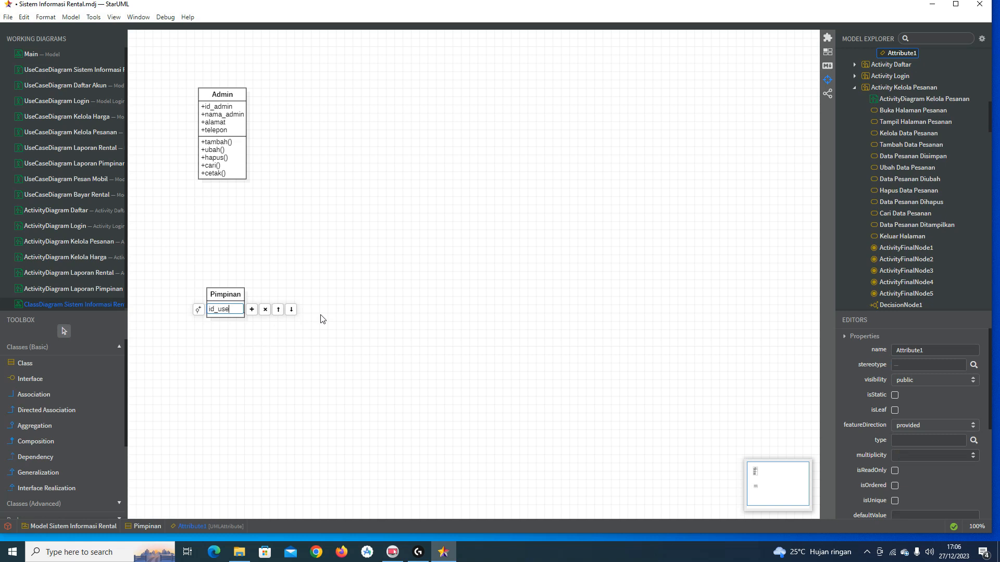
pyautogui.write('r')
pyautogui.press('BackSpace')
pyautogui.press('BackSpace')
pyautogui.press('BackSpace')
pyautogui.press('BackSpace')
pyautogui.write('pengguna')
pyautogui.press('BackSpace')
pyautogui.press('BackSpace')
pyautogui.press('BackSpace')
pyautogui.press('BackSpace')
pyautogui.press('BackSpace')
pyautogui.press('BackSpace')
pyautogui.write('impinan')
pyautogui.press('Return')
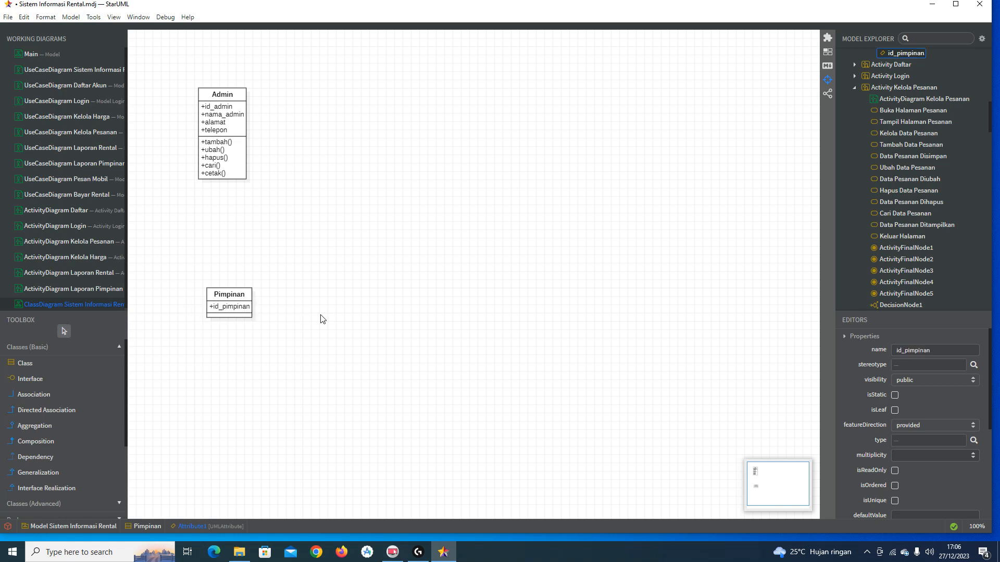
# Step: Add the attributes nama_pimpinan, alamat and telepon to Pimpinan
pyautogui.doubleClick(238, 294)
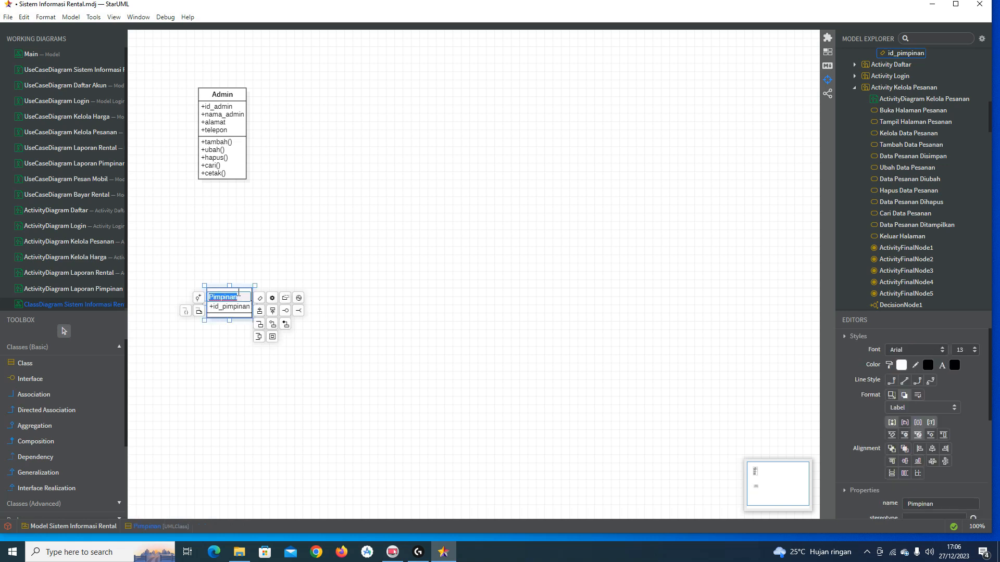
pyautogui.click(259, 311)
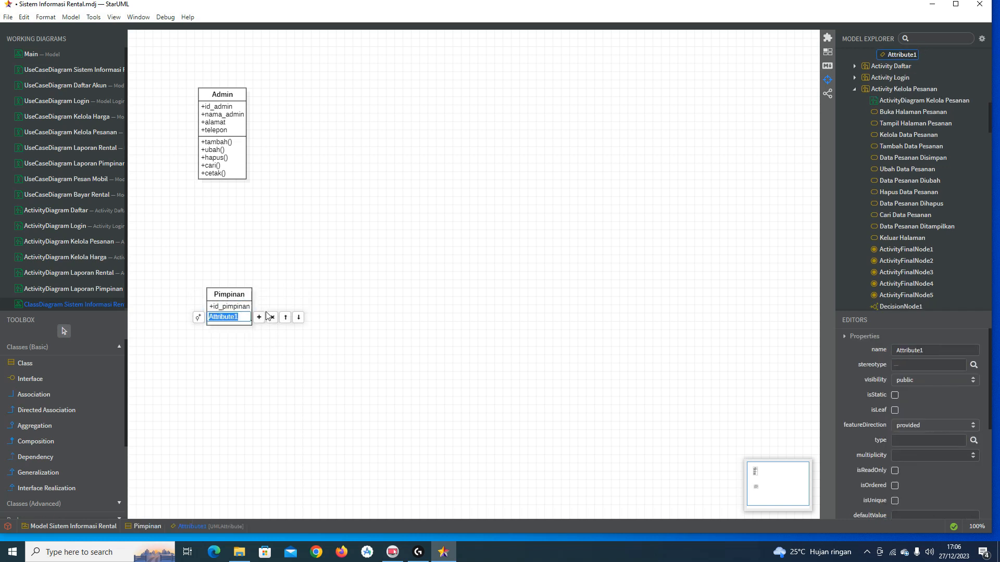
pyautogui.write('nam')
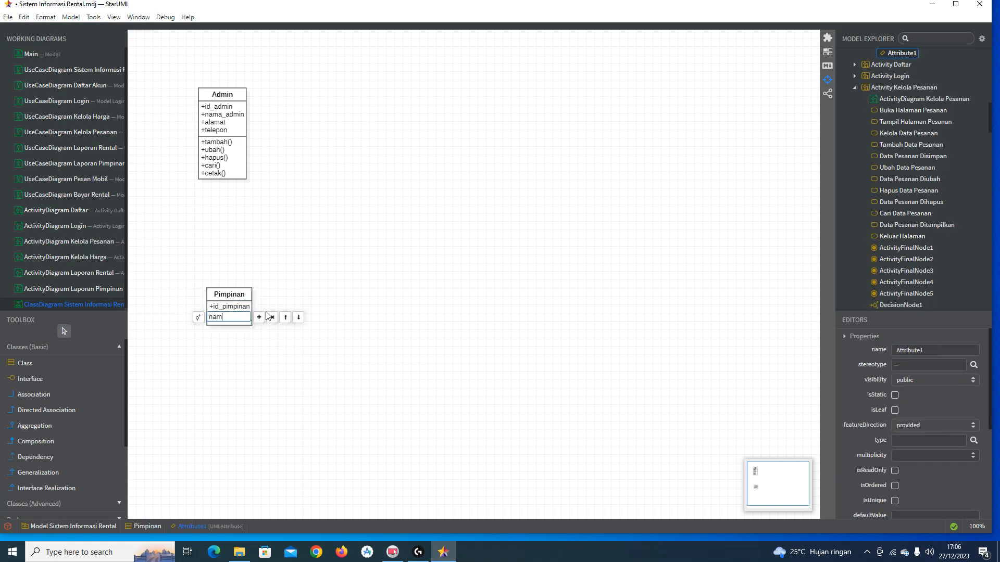
pyautogui.write('a_pimpinan')
pyautogui.press('Return')
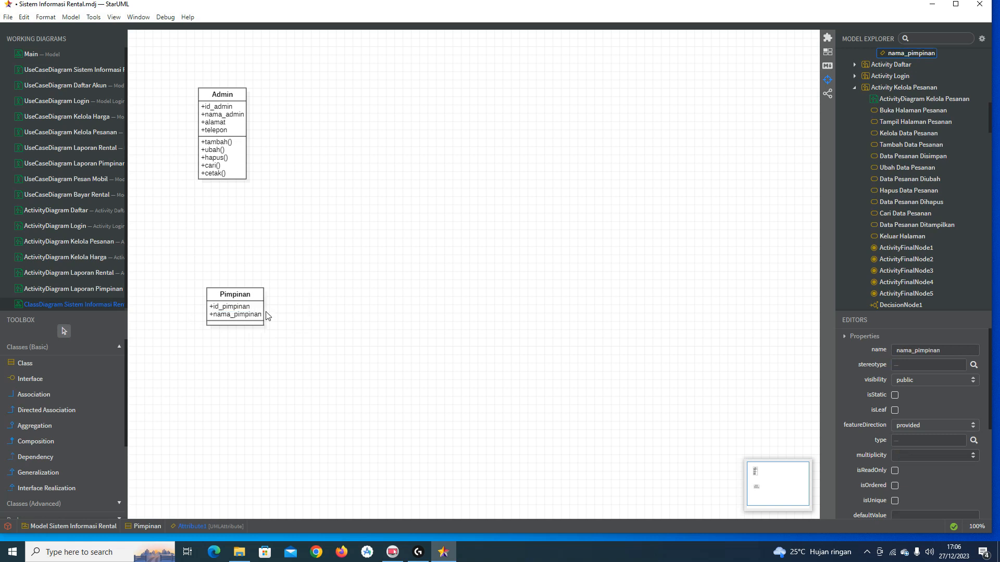
pyautogui.doubleClick(258, 317)
pyautogui.click(271, 317)
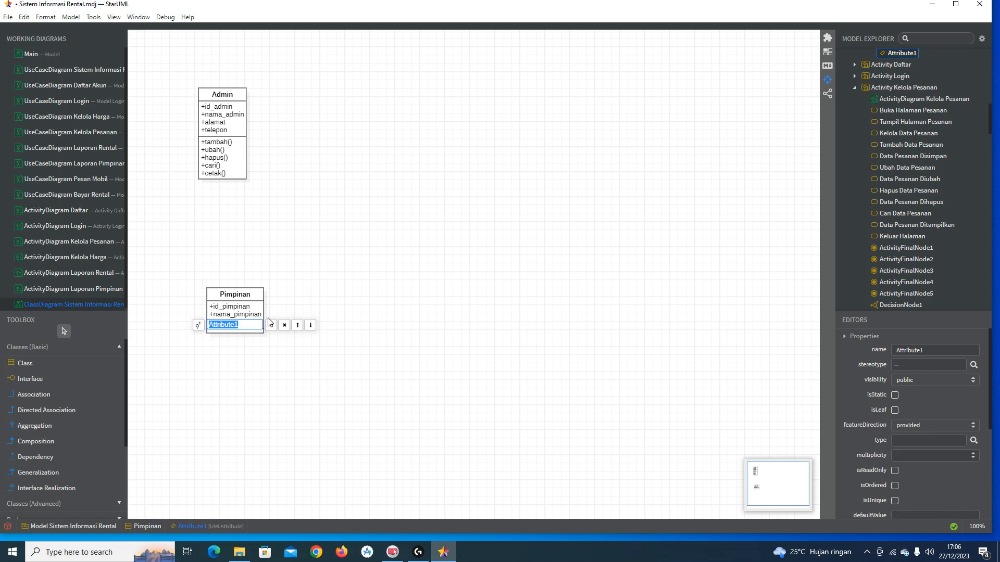
pyautogui.write('alamat')
pyautogui.press('Return')
pyautogui.doubleClick(261, 322)
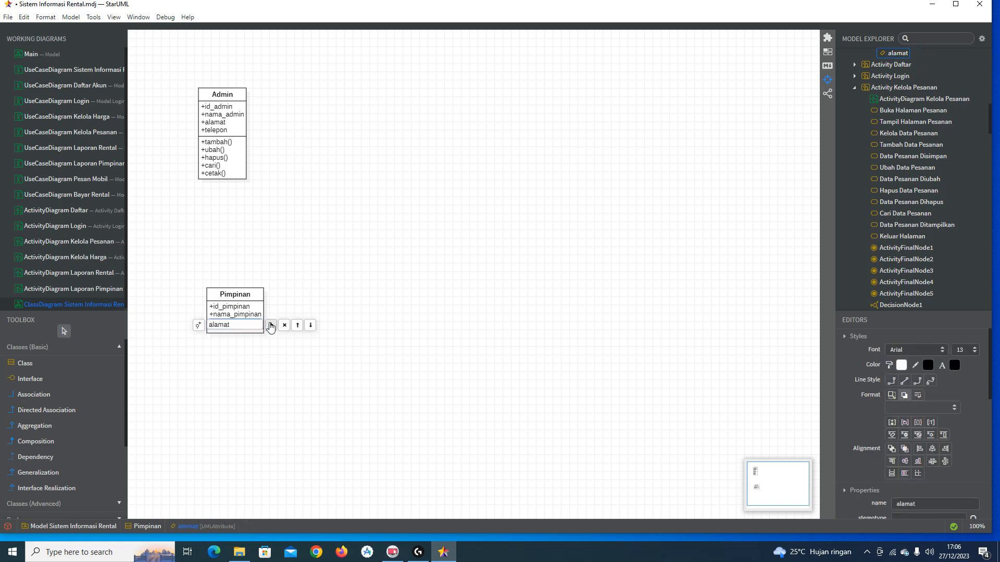
pyautogui.click(271, 326)
pyautogui.write('telepon')
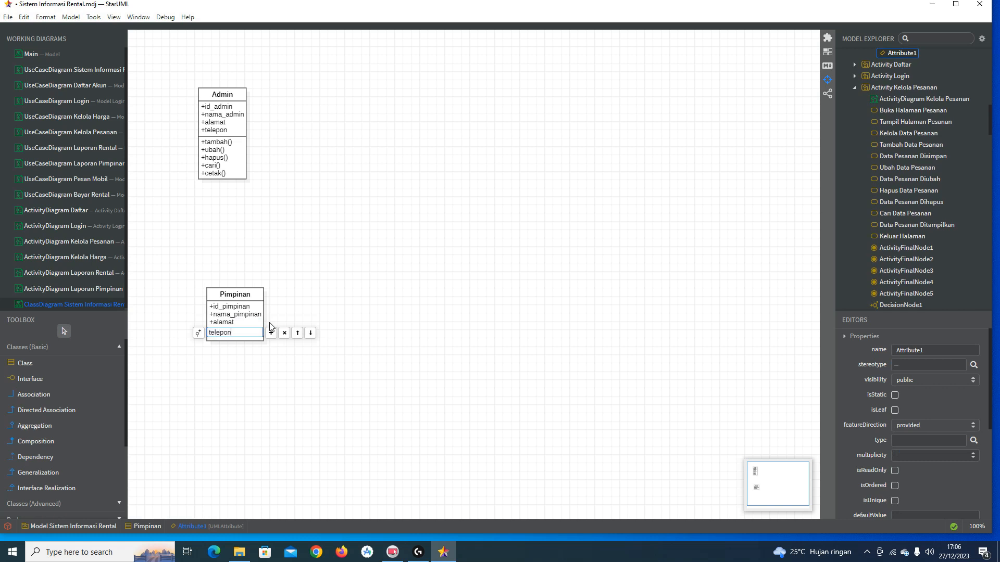
pyautogui.press('Return')
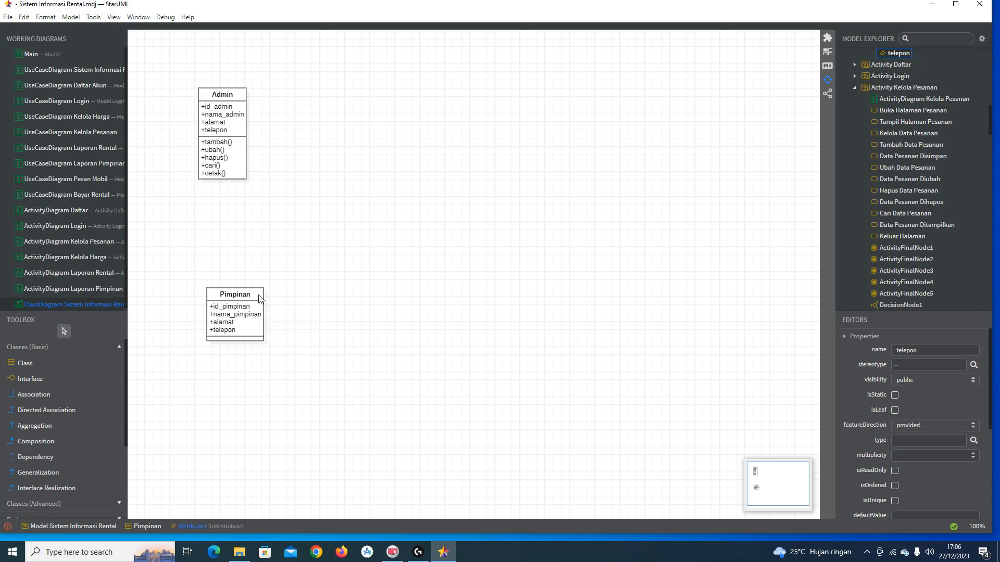
pyautogui.click(256, 294)
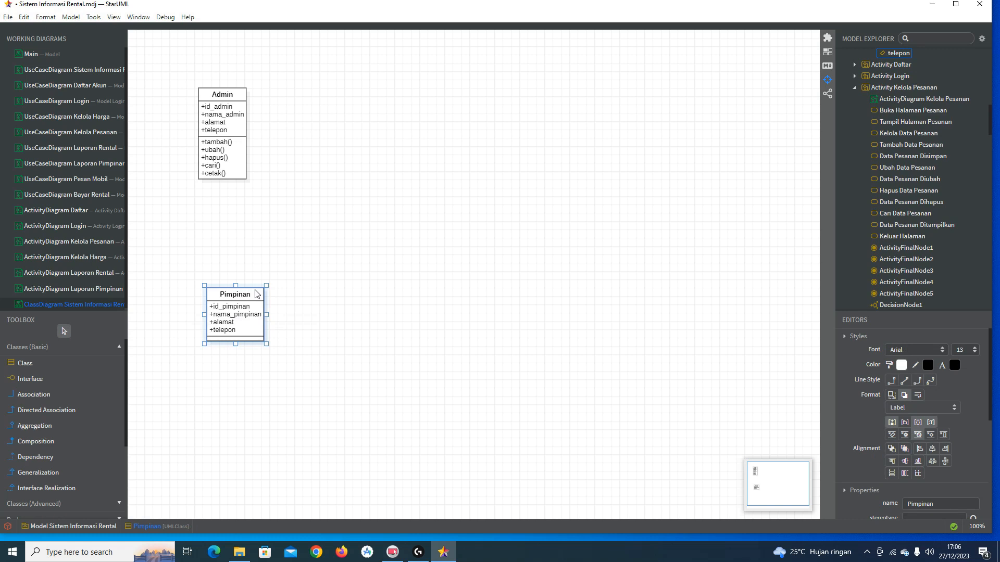
# Step: Add a cetak() operation to the Pimpinan class
pyautogui.rightClick(255, 289)
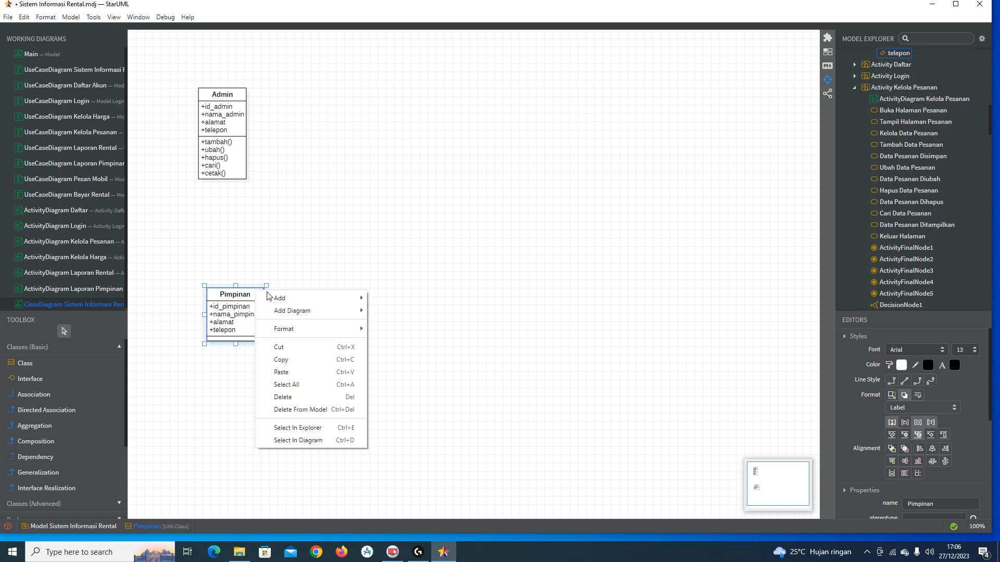
pyautogui.click(236, 295)
pyautogui.doubleClick(250, 295)
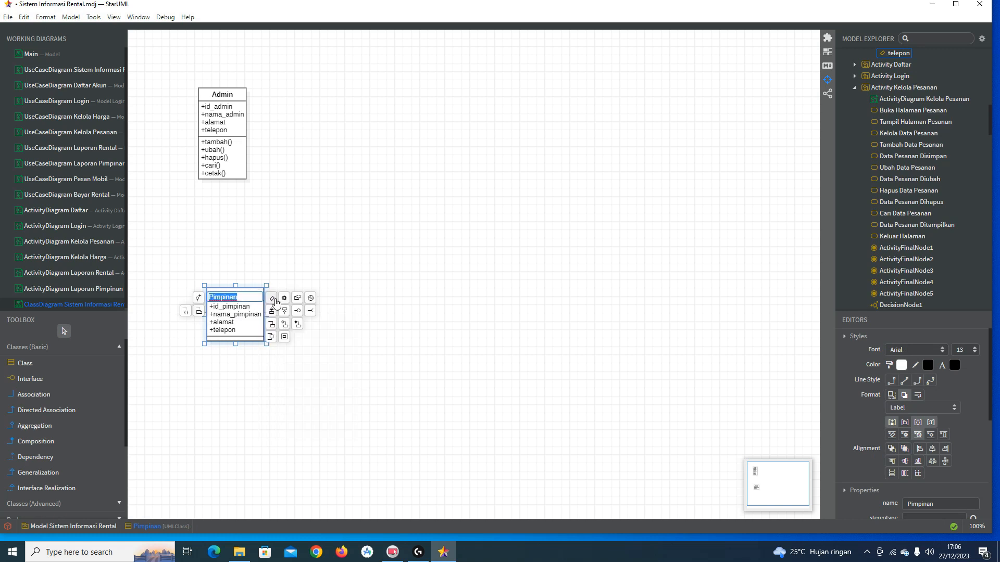
pyautogui.click(283, 303)
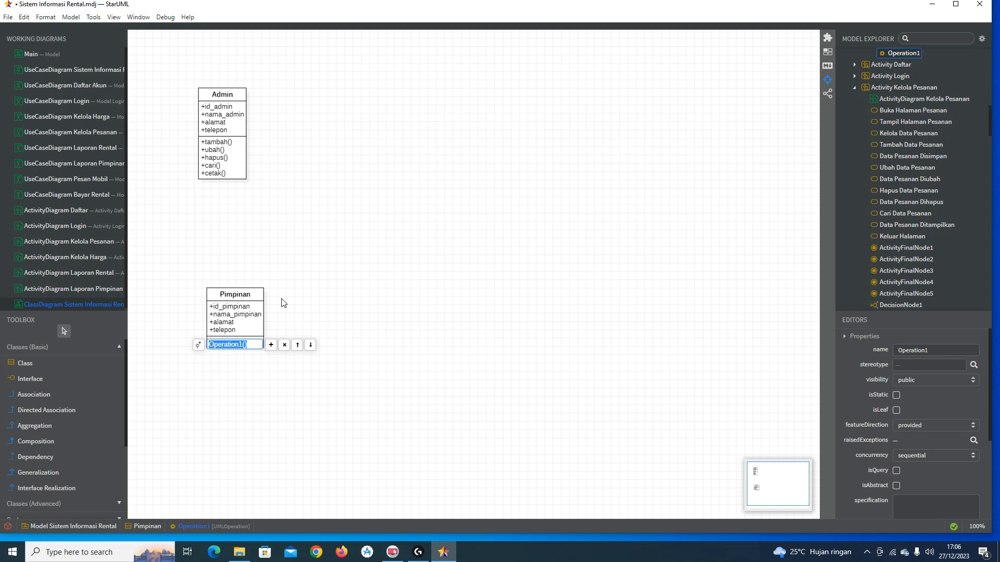
pyautogui.write('cetak')
pyautogui.press('Return')
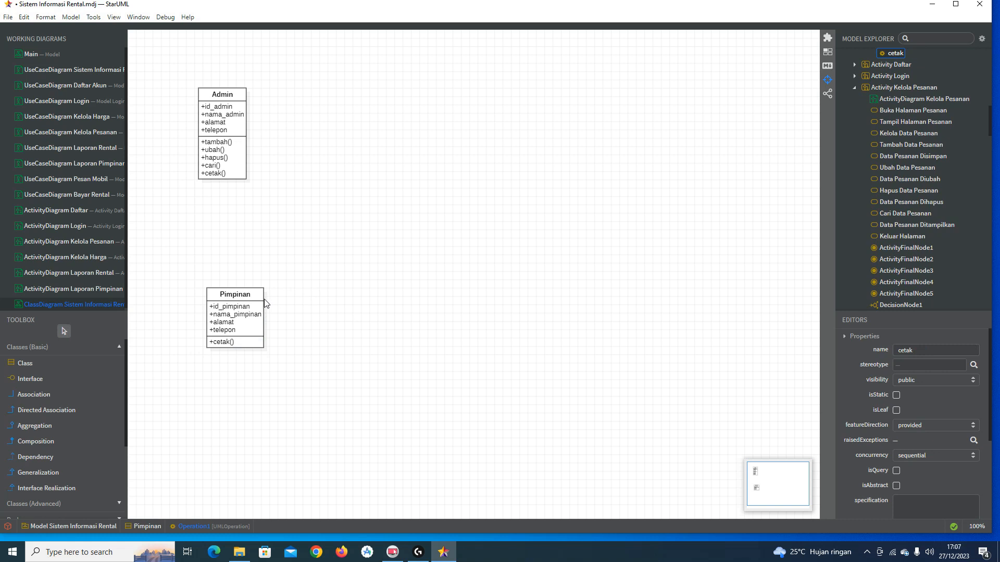
# Step: Move the Pimpinan class further down the diagram
pyautogui.moveTo(246, 307); pyautogui.dragTo(239, 345)
pyautogui.click(305, 305)
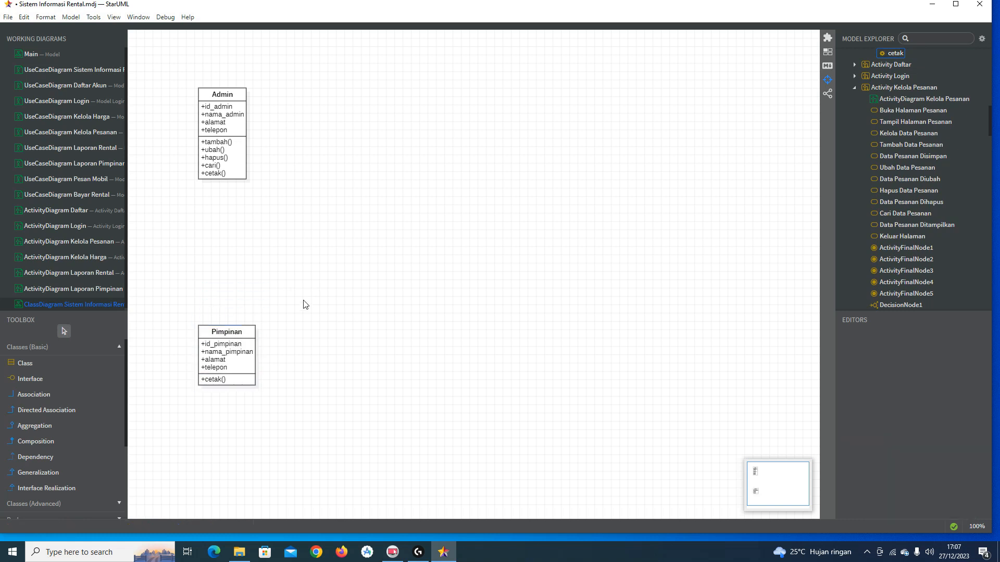
pyautogui.click(31, 363)
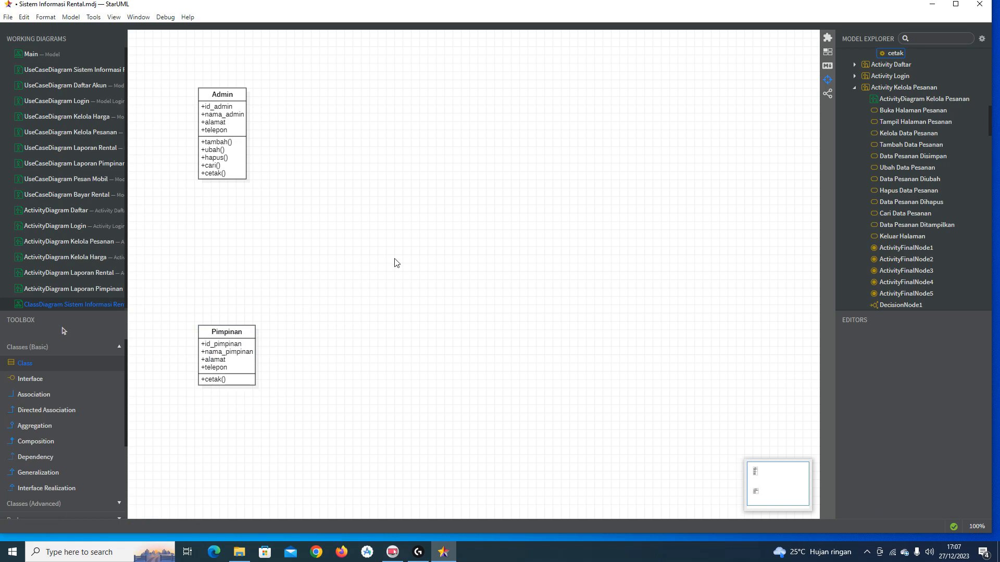
# Step: Place a Pelanggan class near the canvas centre with the attribute id_pelanggan
pyautogui.click(404, 285)
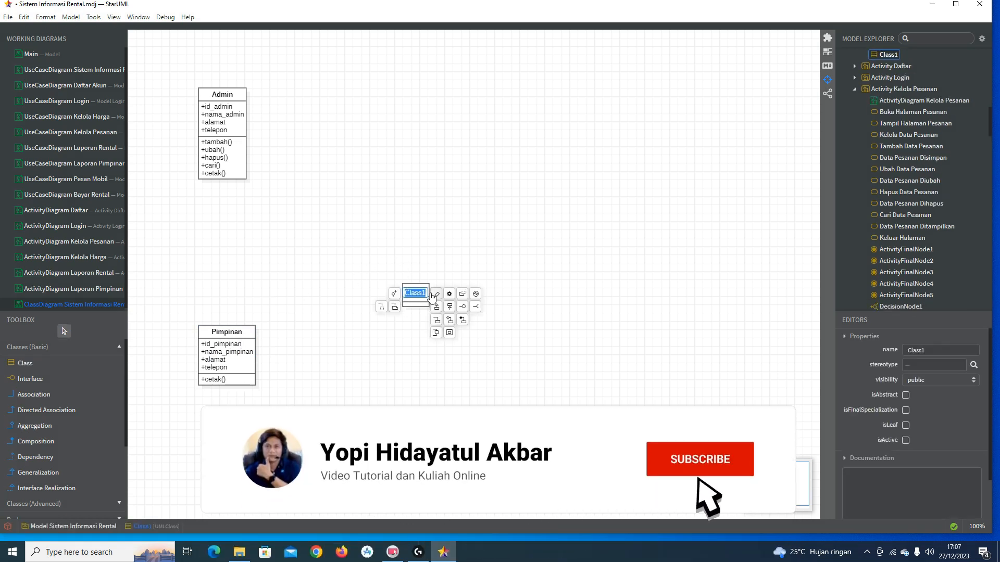
pyautogui.write('Pelanggan')
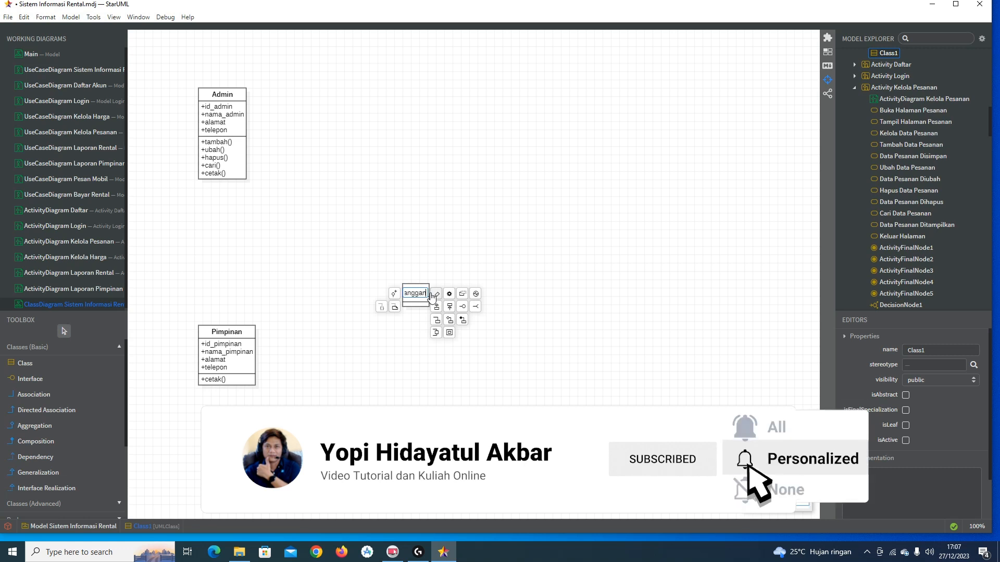
pyautogui.press('Return')
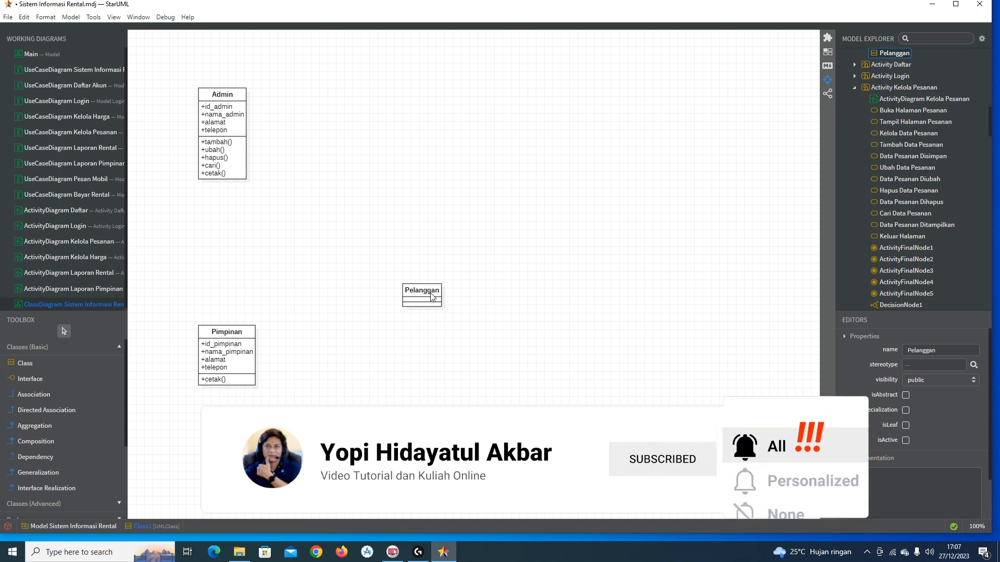
pyautogui.doubleClick(430, 293)
pyautogui.click(449, 293)
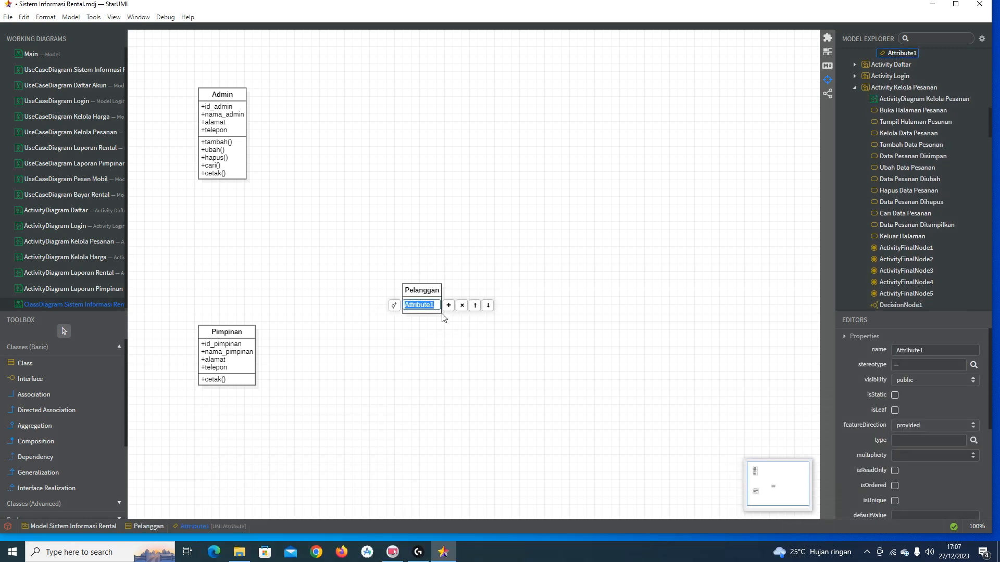
pyautogui.write('id_pelanggan')
pyautogui.press('Return')
# Step: Add the attributes nama_pelanggan and alamat to Pelanggan
pyautogui.click(449, 293)
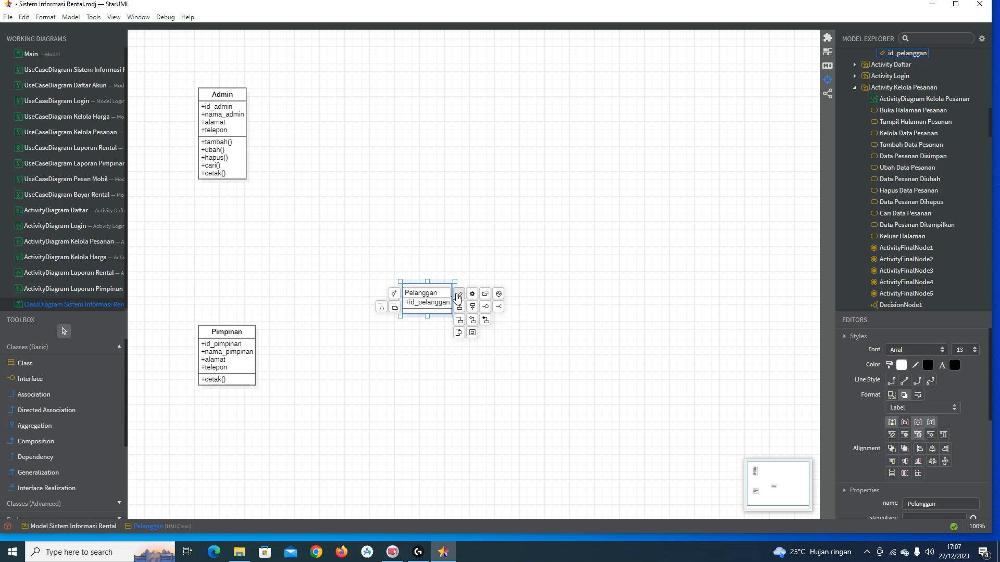
pyautogui.click(457, 294)
pyautogui.write('nama')
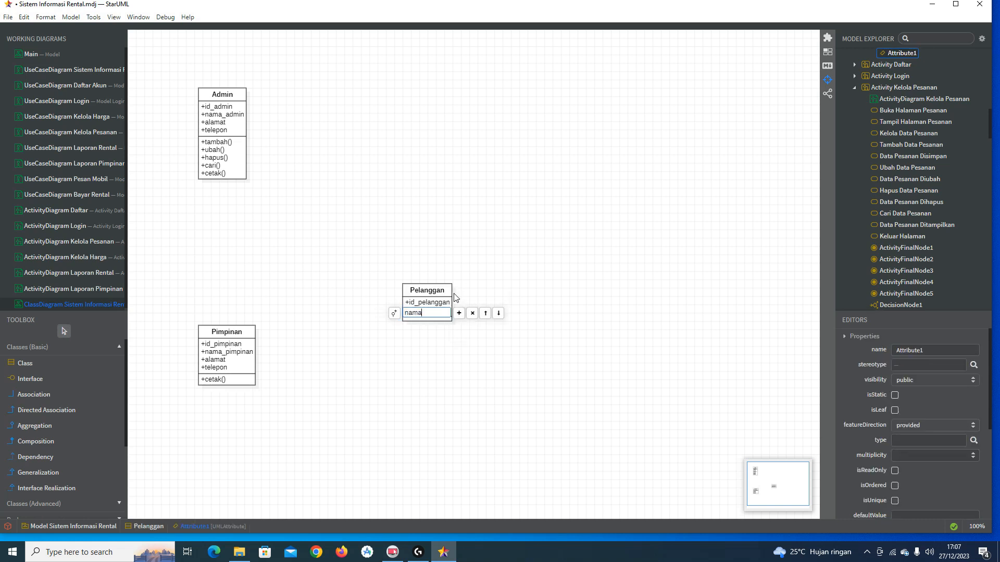
pyautogui.write('_pelanggan')
pyautogui.press('Return')
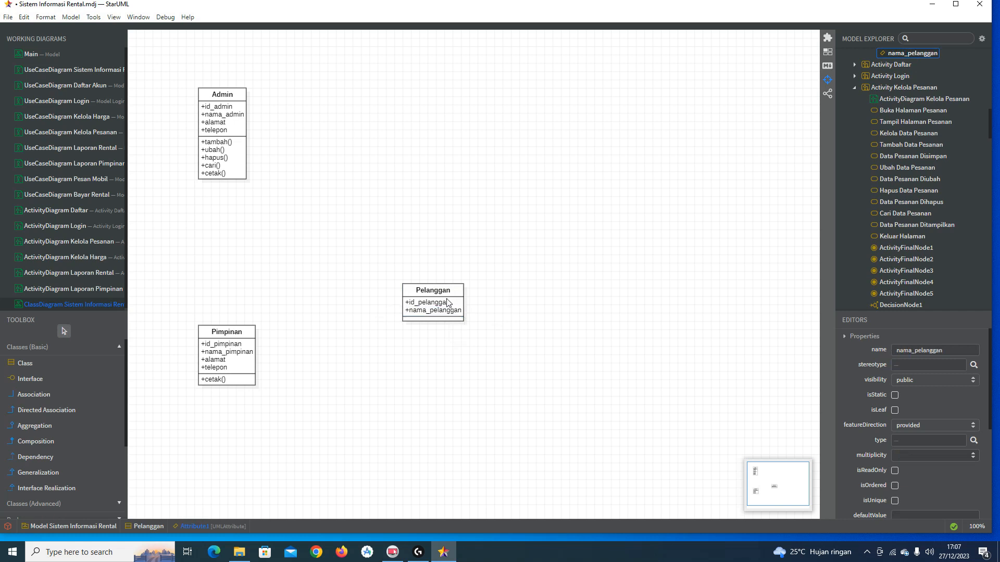
pyautogui.doubleClick(459, 293)
pyautogui.click(470, 294)
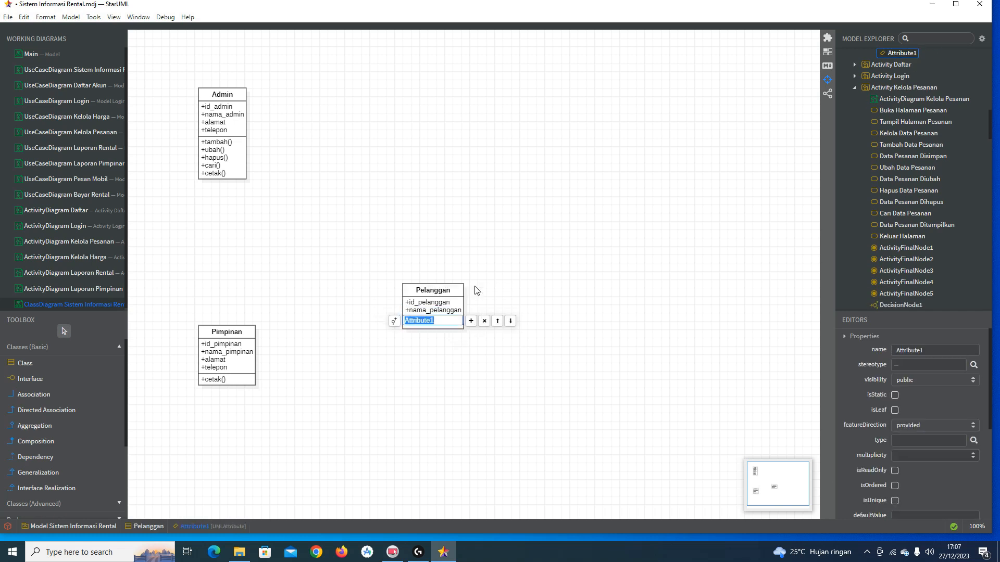
pyautogui.write('alamat')
pyautogui.press('Return')
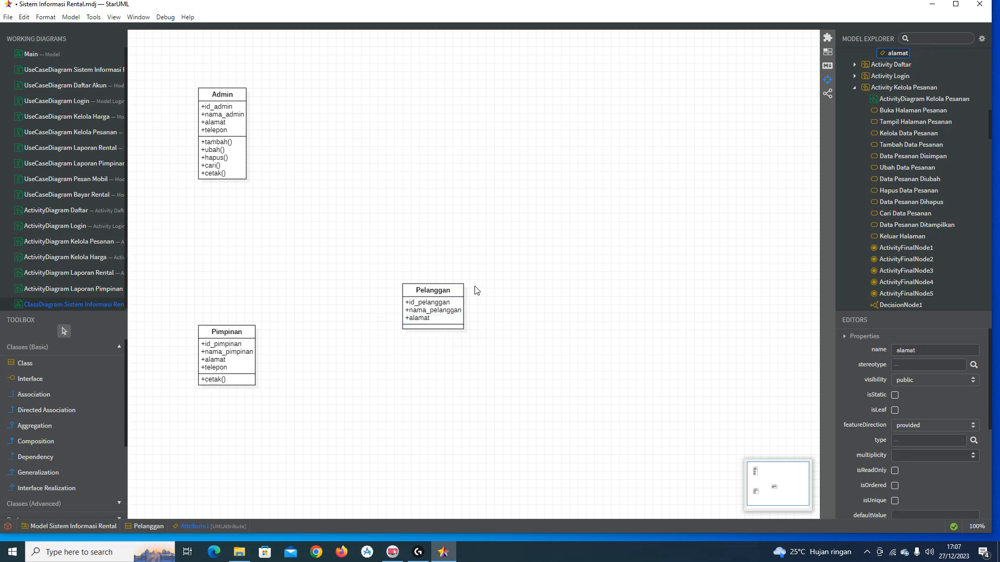
pyautogui.doubleClick(454, 316)
pyautogui.click(443, 318)
pyautogui.doubleClick(443, 319)
# Step: Add three more Pelanggan attributes: telepon, jenis_kelamin and pekerjaan
pyautogui.click(470, 329)
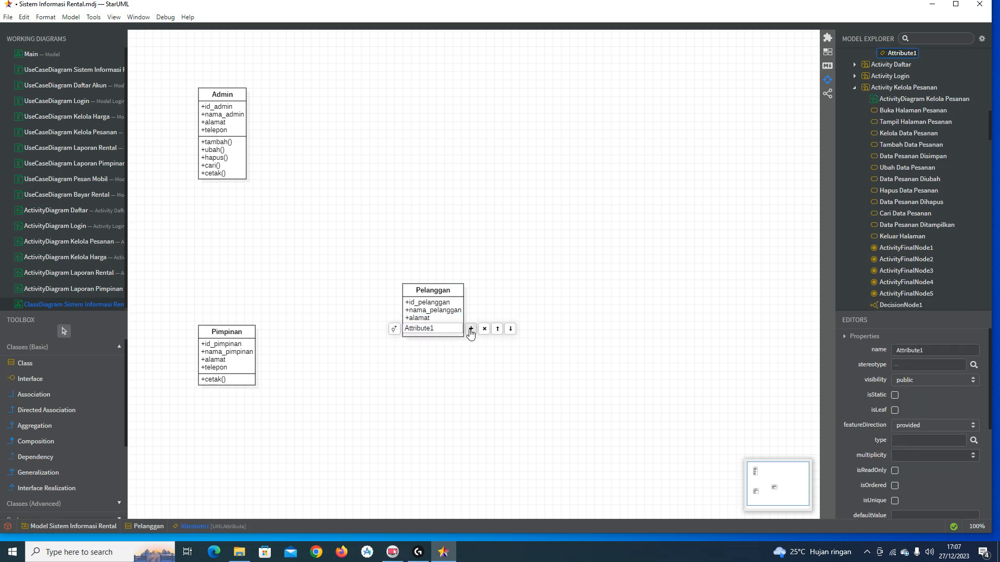
pyautogui.click(471, 329)
pyautogui.click(470, 338)
pyautogui.doubleClick(449, 327)
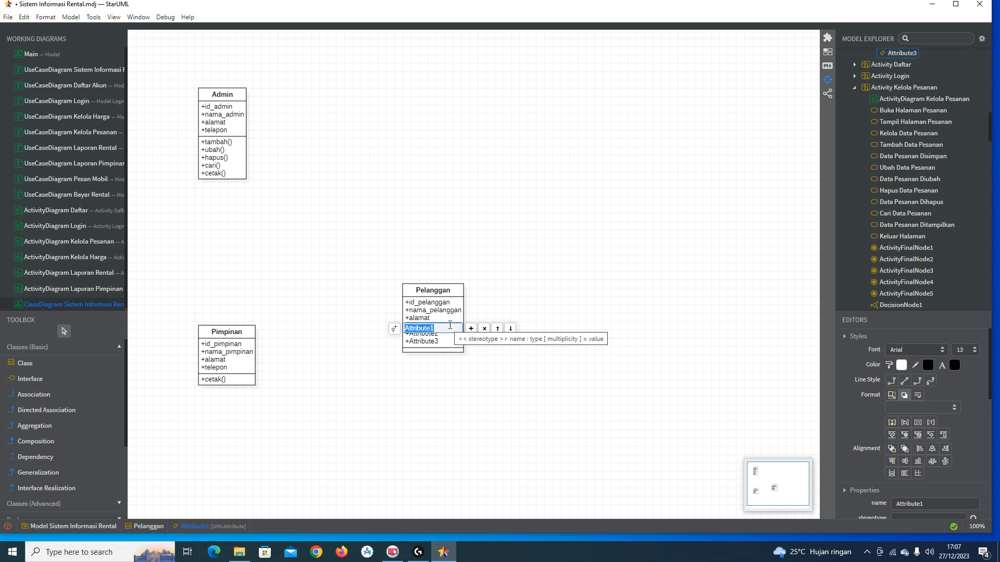
pyautogui.write('telepon')
pyautogui.press('Return')
pyautogui.doubleClick(441, 334)
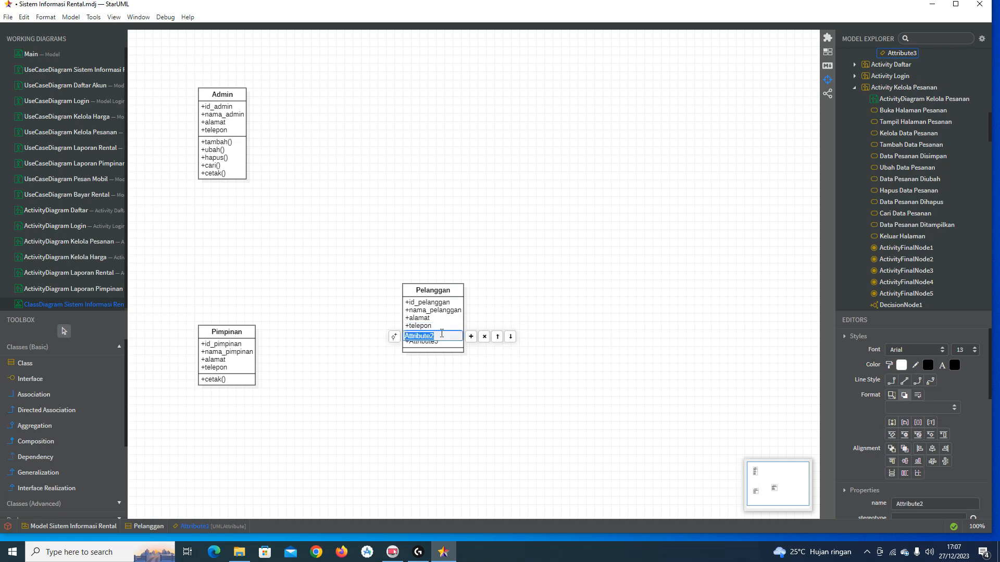
pyautogui.write('jenis_kelamin')
pyautogui.press('Return')
pyautogui.doubleClick(440, 341)
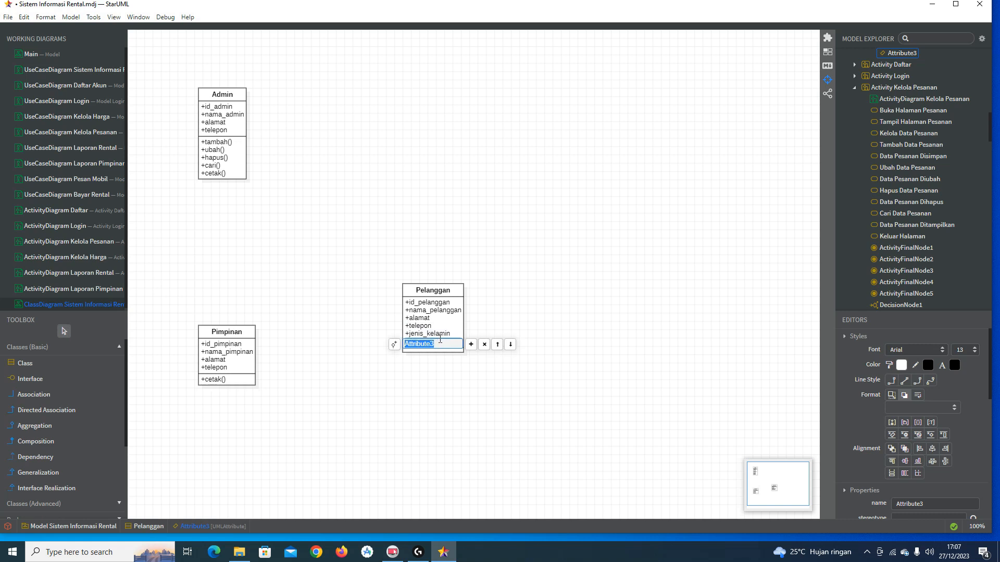
pyautogui.write('pekerjaan')
pyautogui.press('Return')
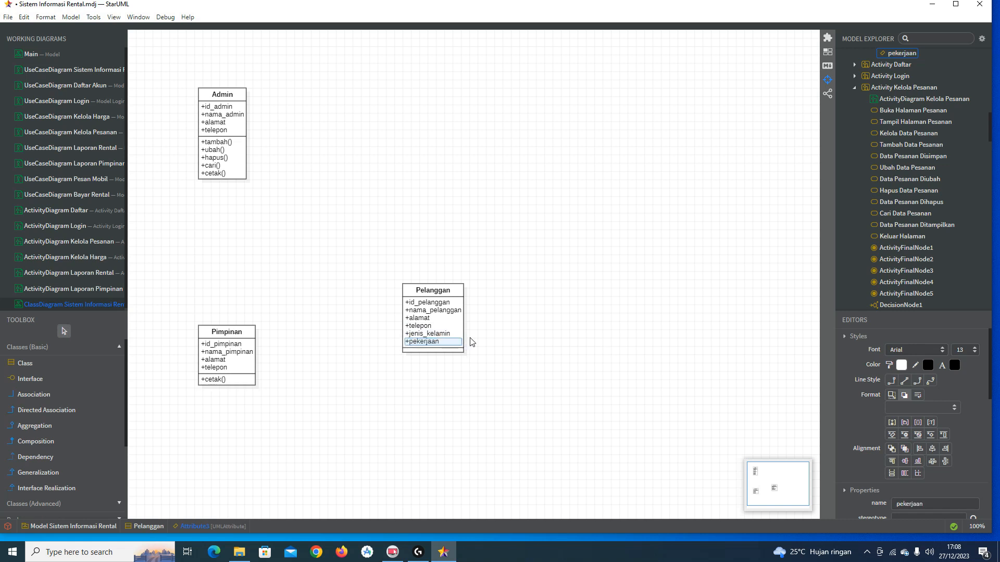
pyautogui.click(464, 295)
# Step: Add the operations tambah() and ubah() to the Pelanggan class
pyautogui.doubleClick(464, 295)
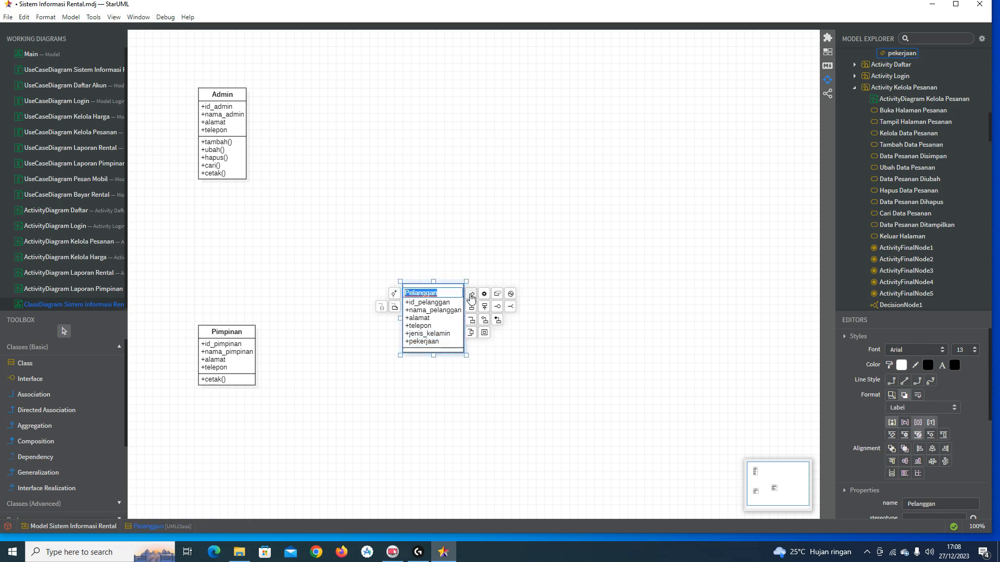
pyautogui.click(485, 301)
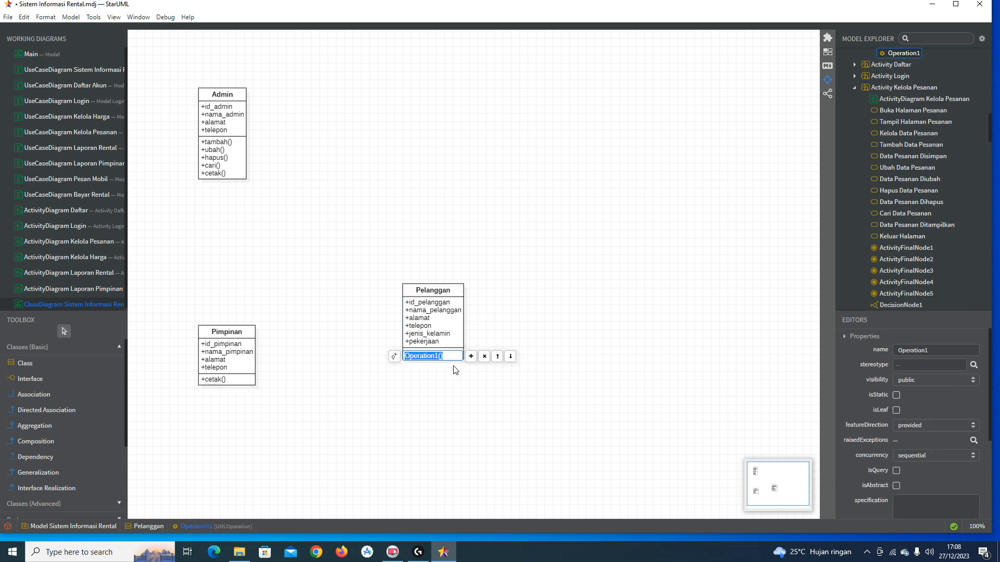
pyautogui.write('tasm')
pyautogui.write('mbah')
pyautogui.press('Return')
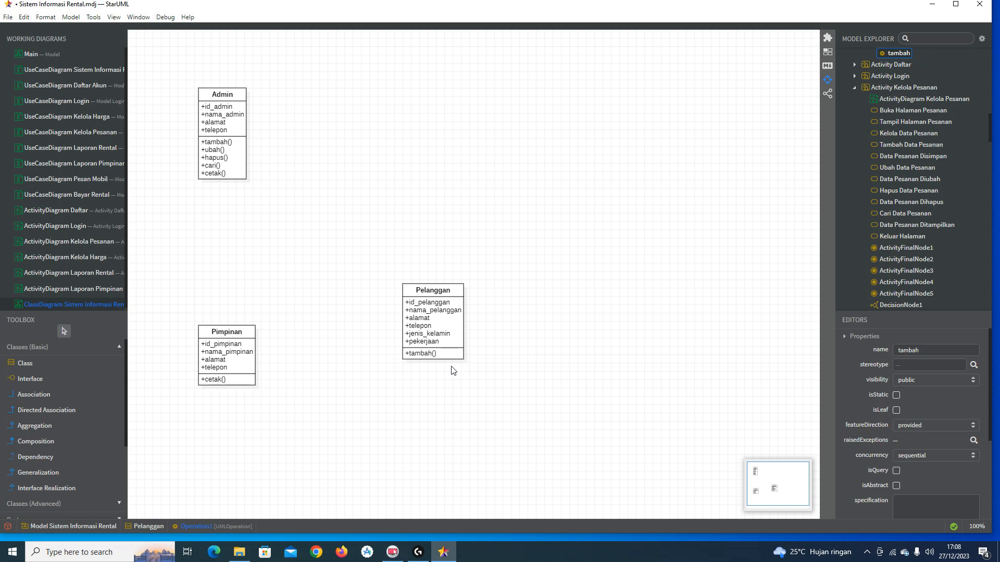
pyautogui.doubleClick(454, 355)
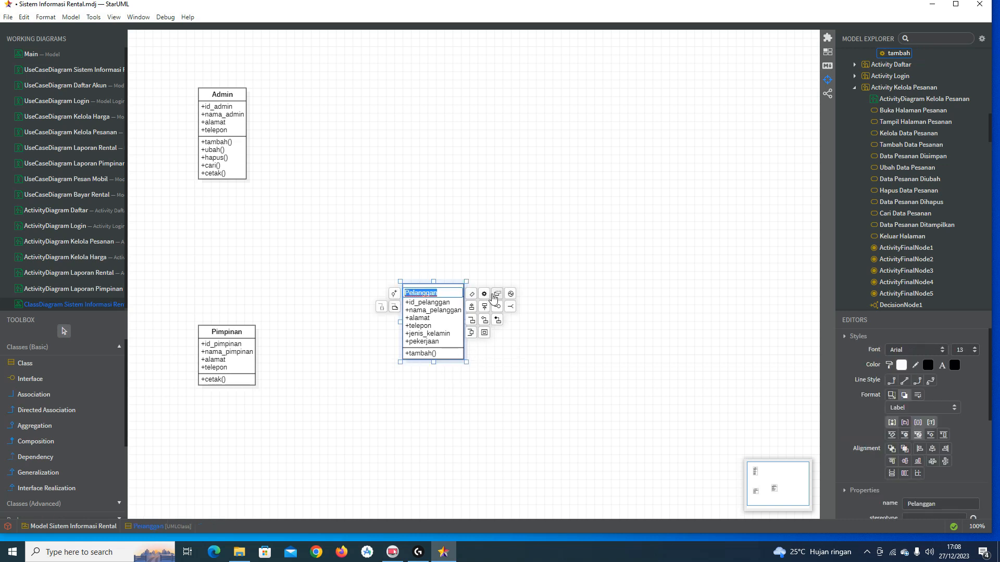
pyautogui.click(484, 294)
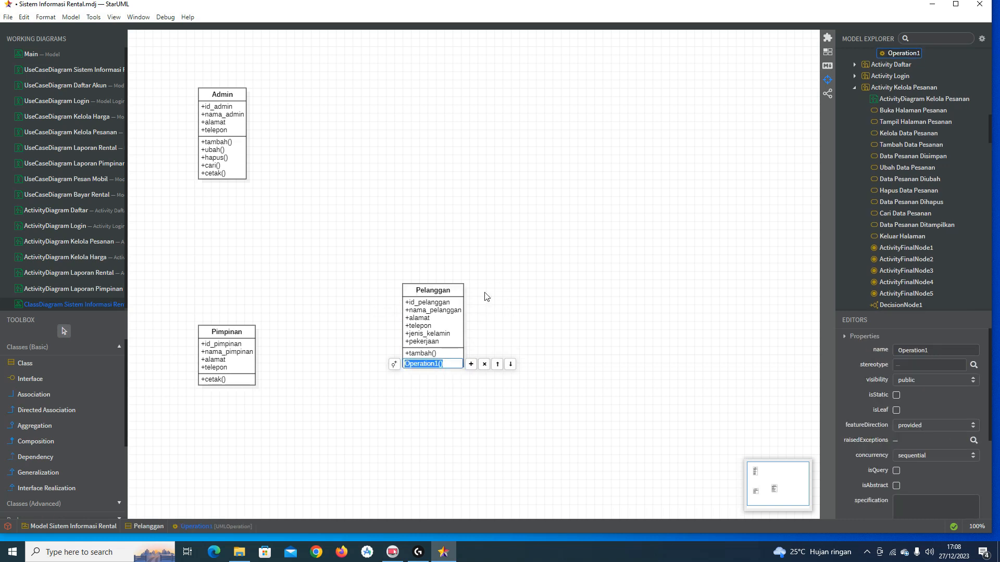
pyautogui.write('ubah')
pyautogui.press('Return')
# Step: Add hapus(), fixing a typo, and bayar() as further Pelanggan operations
pyautogui.doubleClick(459, 290)
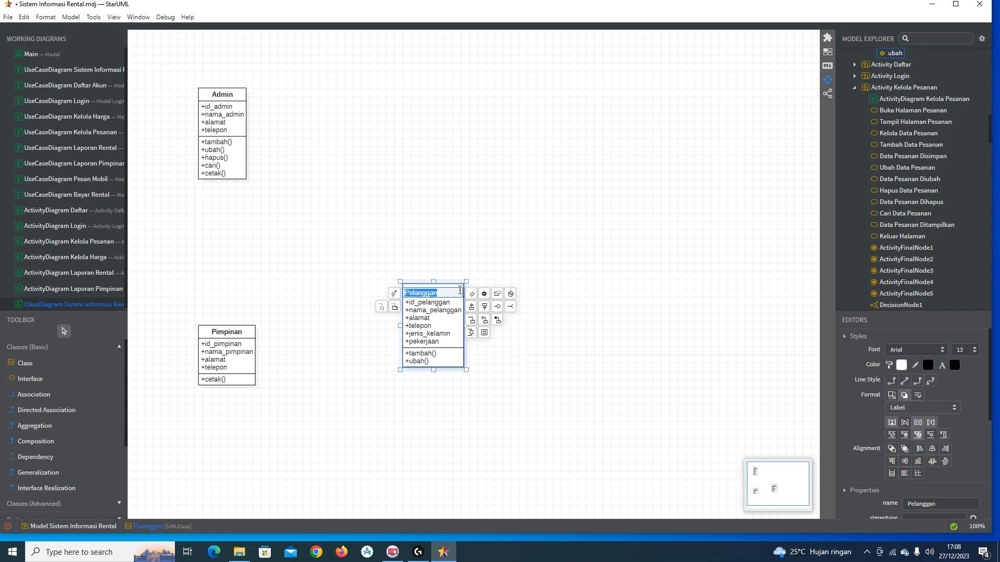
pyautogui.click(484, 295)
pyautogui.write('hapuc')
pyautogui.hotkey('ctrl', 'a')
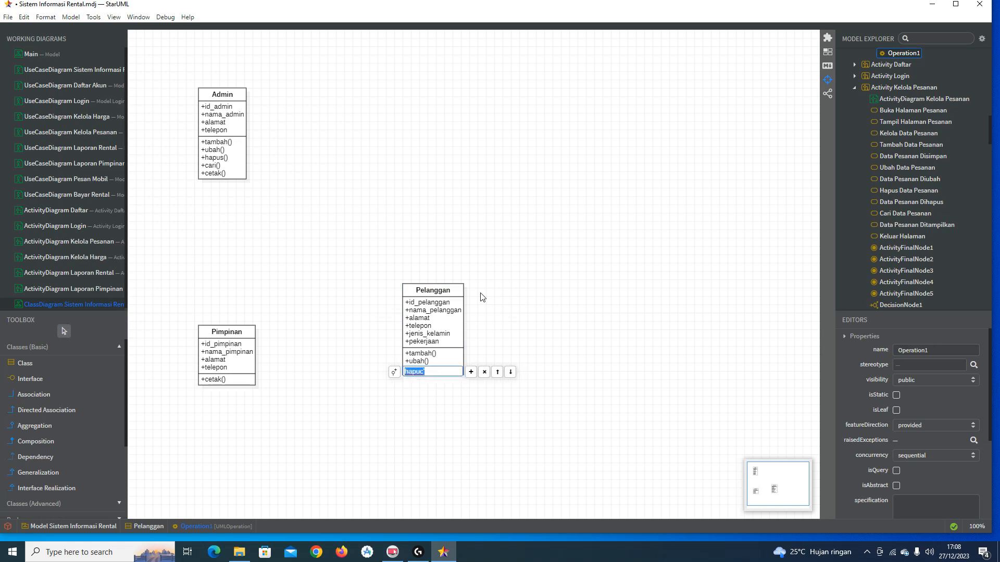
pyautogui.write('hapus')
pyautogui.press('Return')
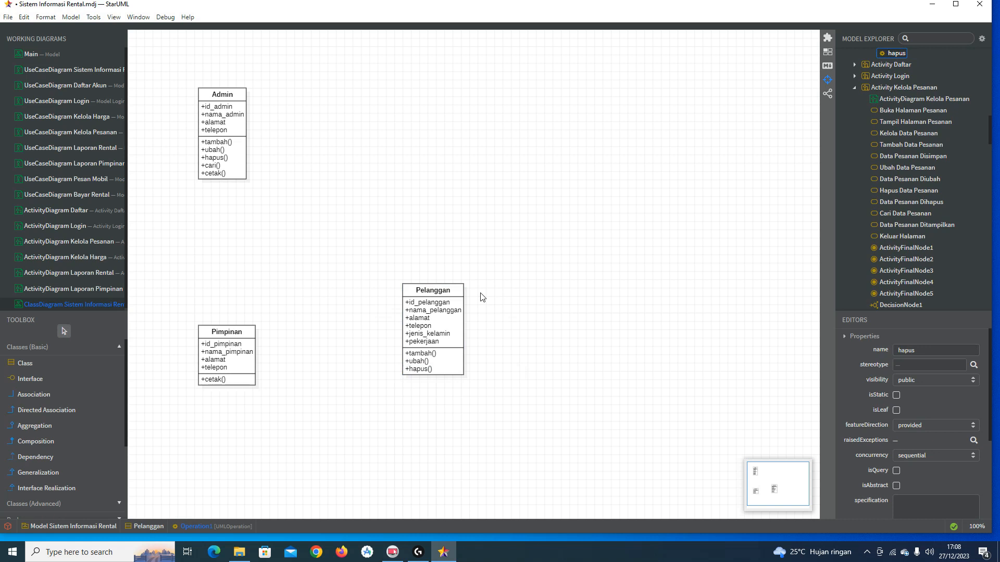
pyautogui.doubleClick(460, 292)
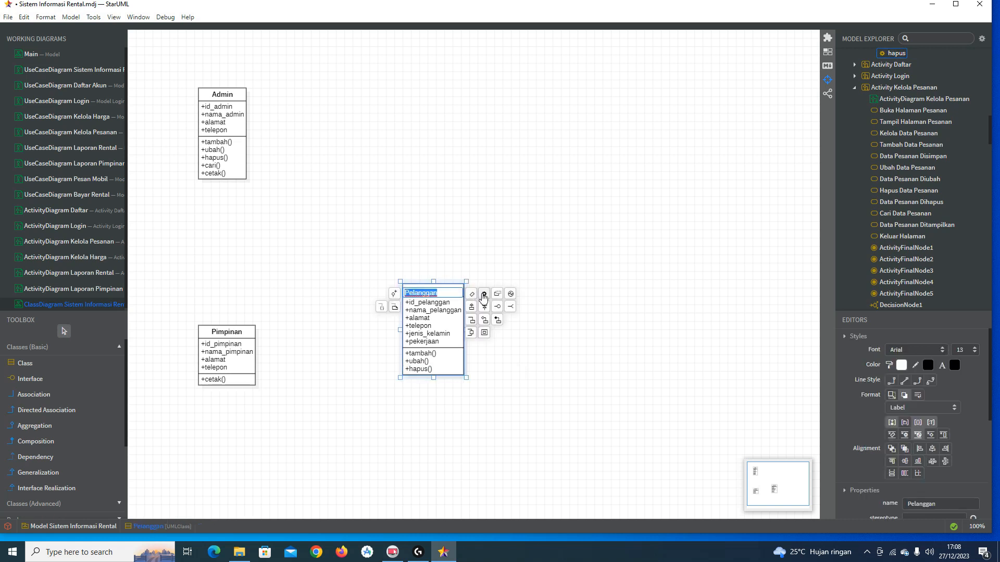
pyautogui.click(483, 296)
pyautogui.write('bayar')
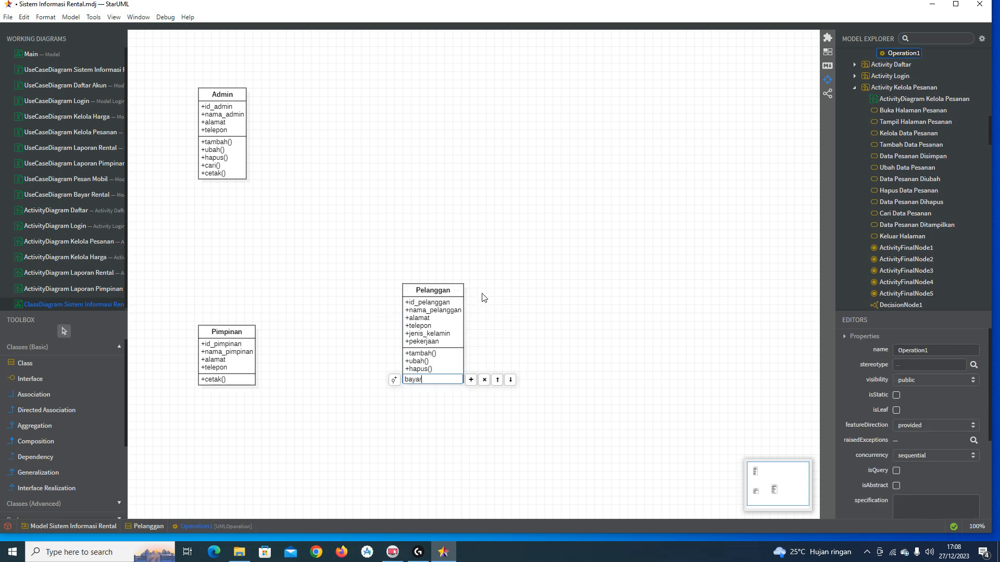
pyautogui.press('Return')
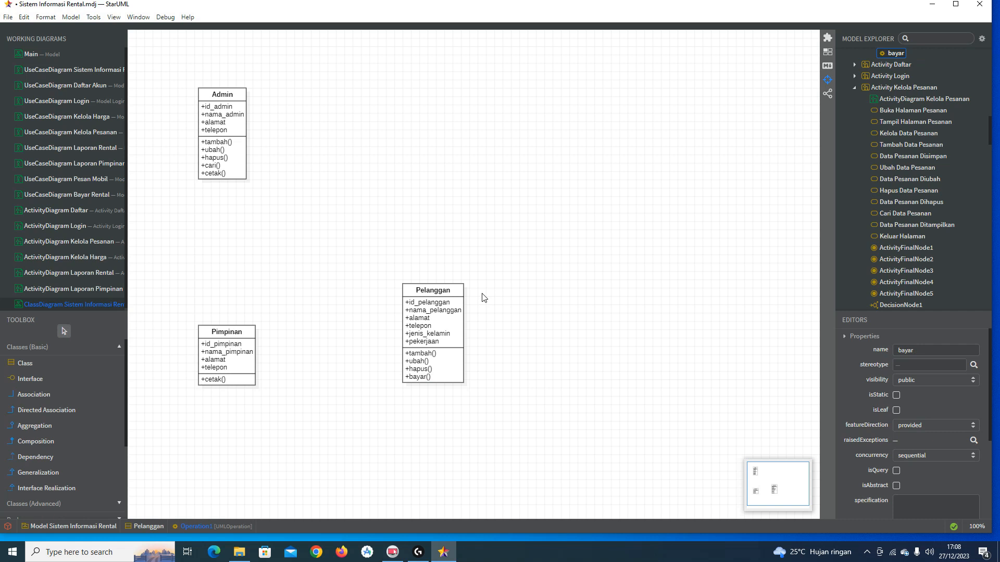
# Step: Move the Pelanggan class higher and the Pimpinan class lower on the canvas
pyautogui.click(438, 302)
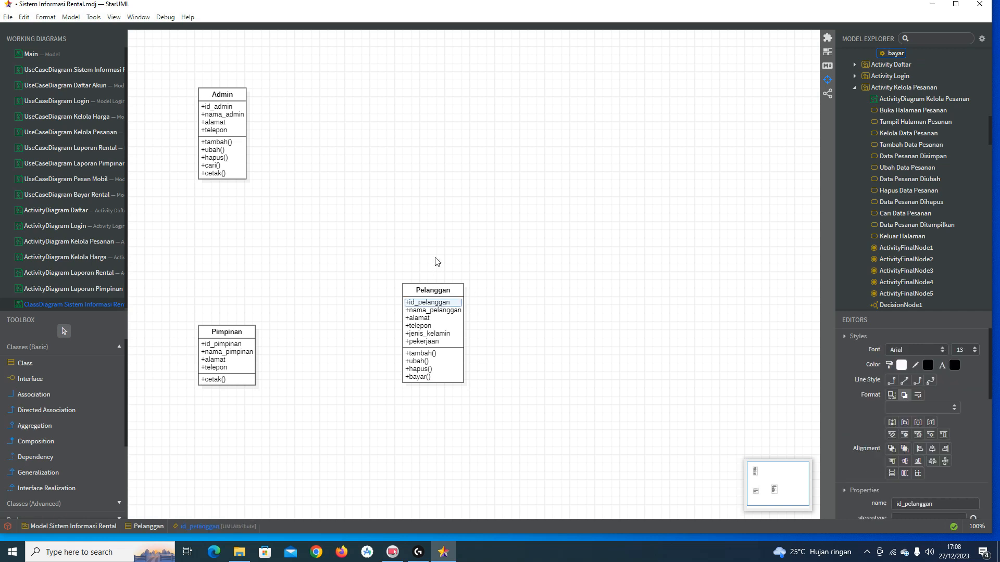
pyautogui.moveTo(432, 289); pyautogui.dragTo(432, 231)
pyautogui.moveTo(217, 342); pyautogui.dragTo(219, 374)
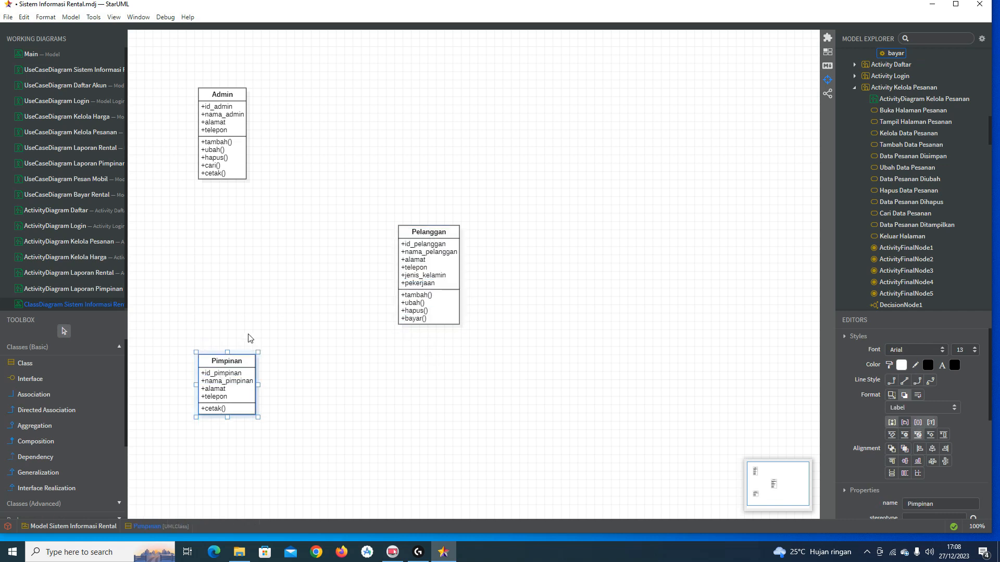
pyautogui.click(269, 307)
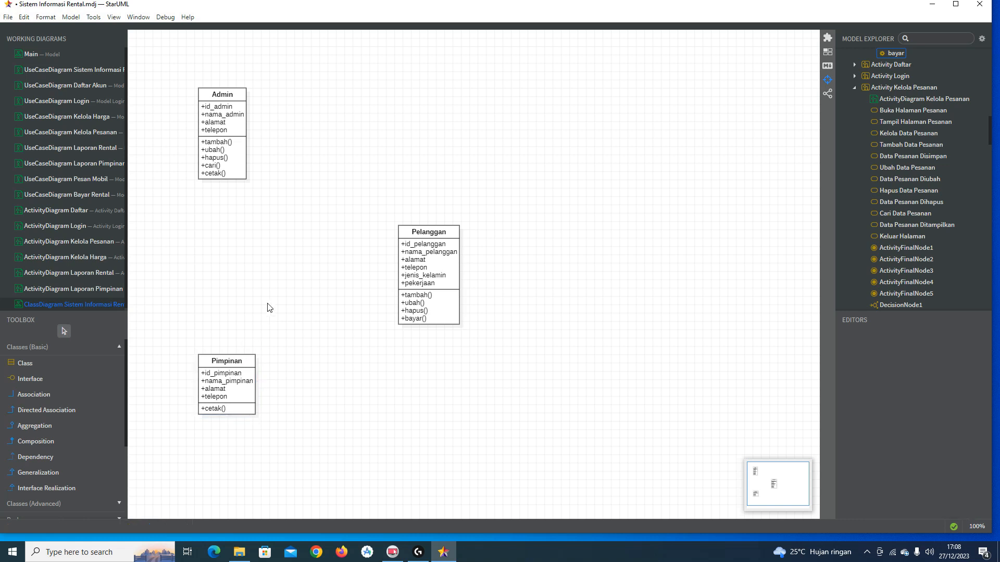
# Step: Create a new class named Pengguna to the left of Pelanggan
pyautogui.click(121, 363)
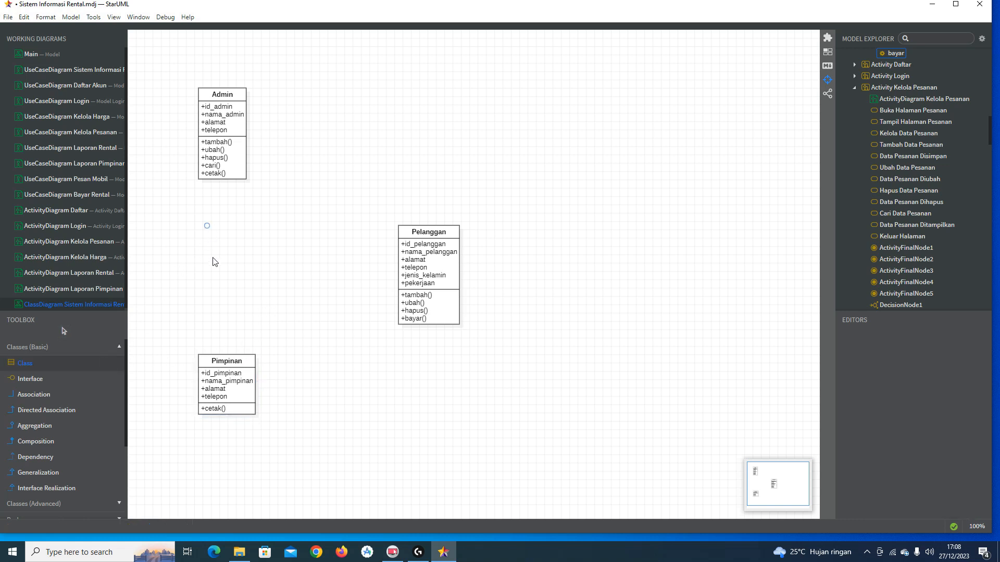
pyautogui.moveTo(207, 225); pyautogui.dragTo(215, 262)
pyautogui.write('Pengguna')
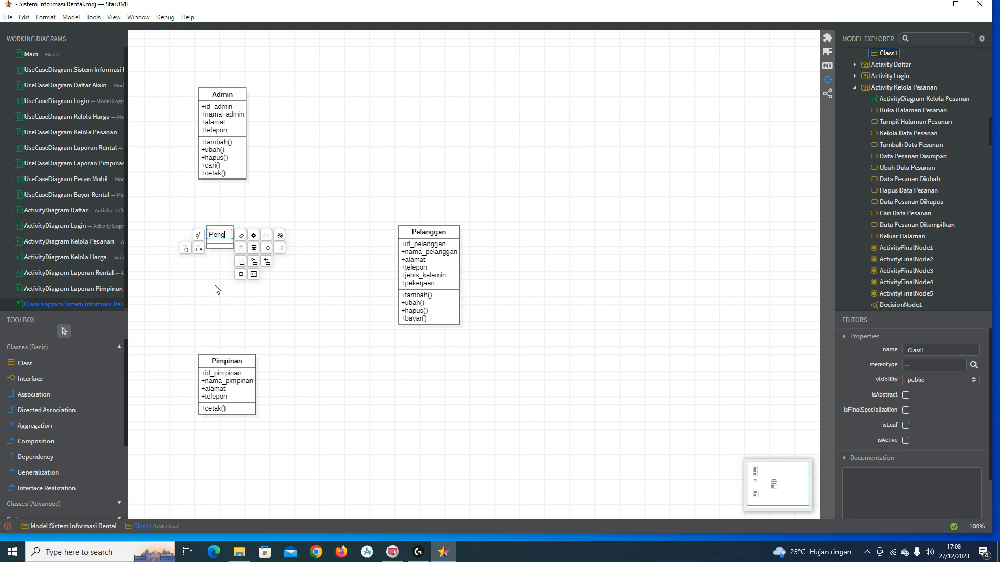
pyautogui.press('Return')
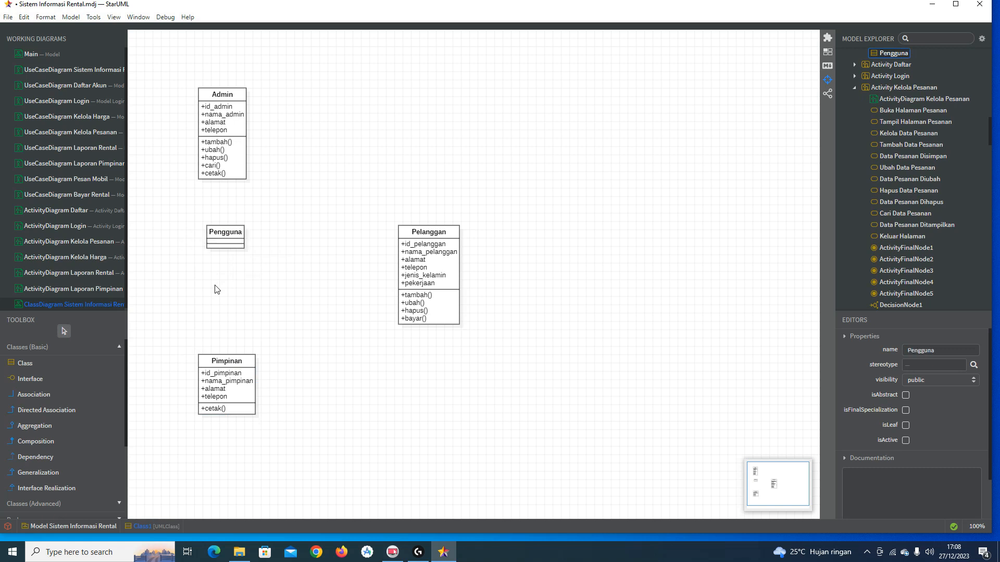
# Step: Give Pengguna the attributes username, password and level_akses
pyautogui.doubleClick(244, 233)
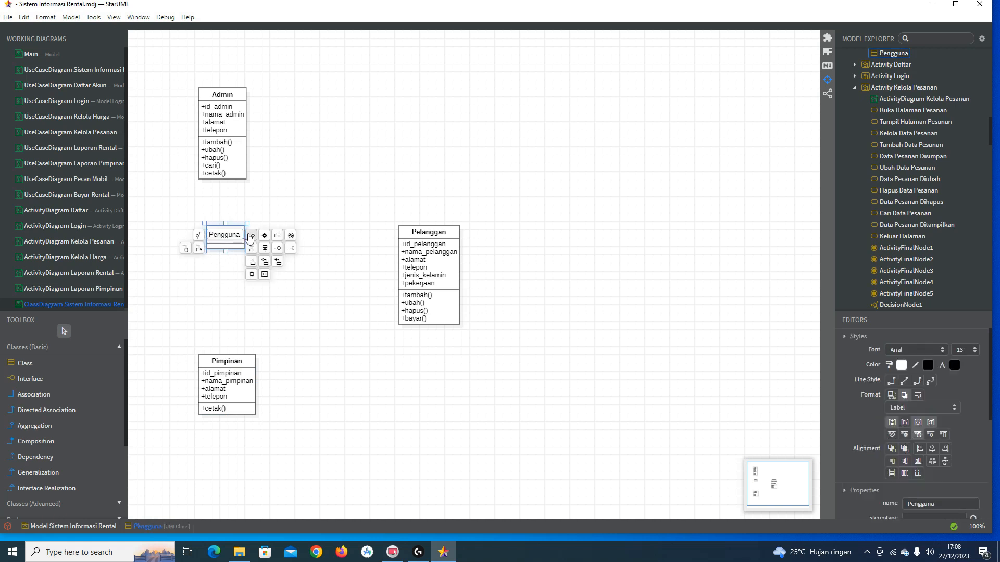
pyautogui.hotkey('ctrl', 'Return')
pyautogui.write('username')
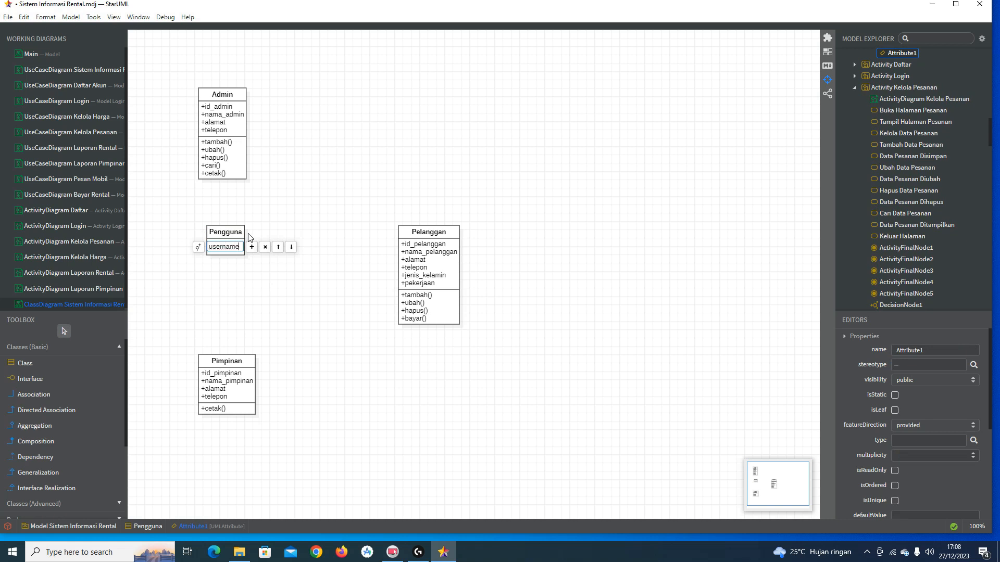
pyautogui.press('Return')
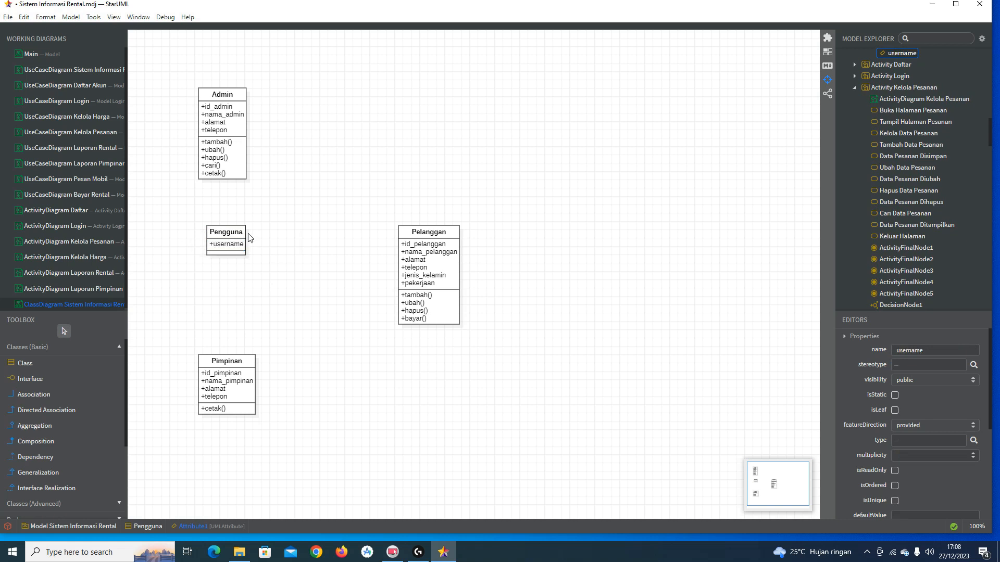
pyautogui.doubleClick(251, 237)
pyautogui.click(252, 236)
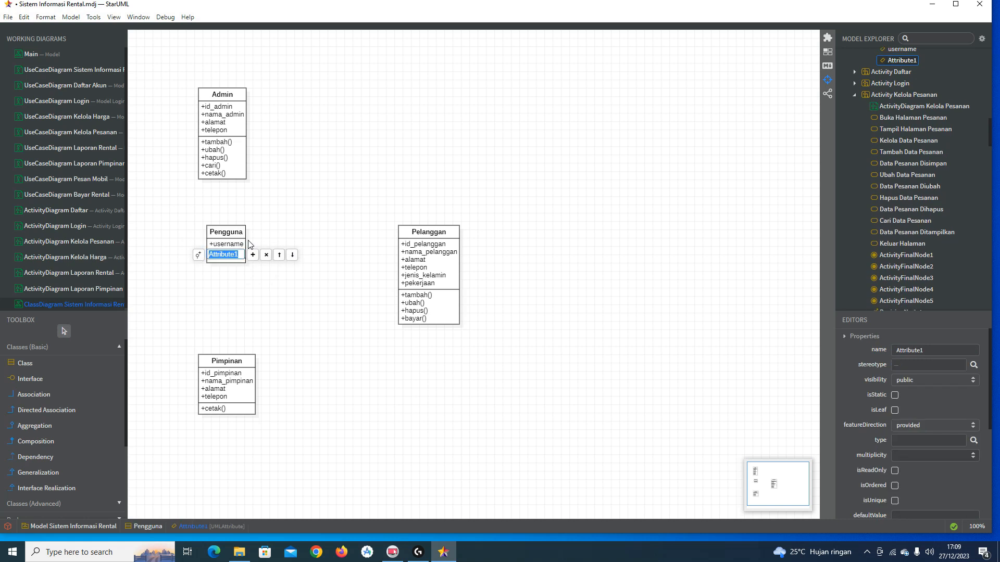
pyautogui.write('password')
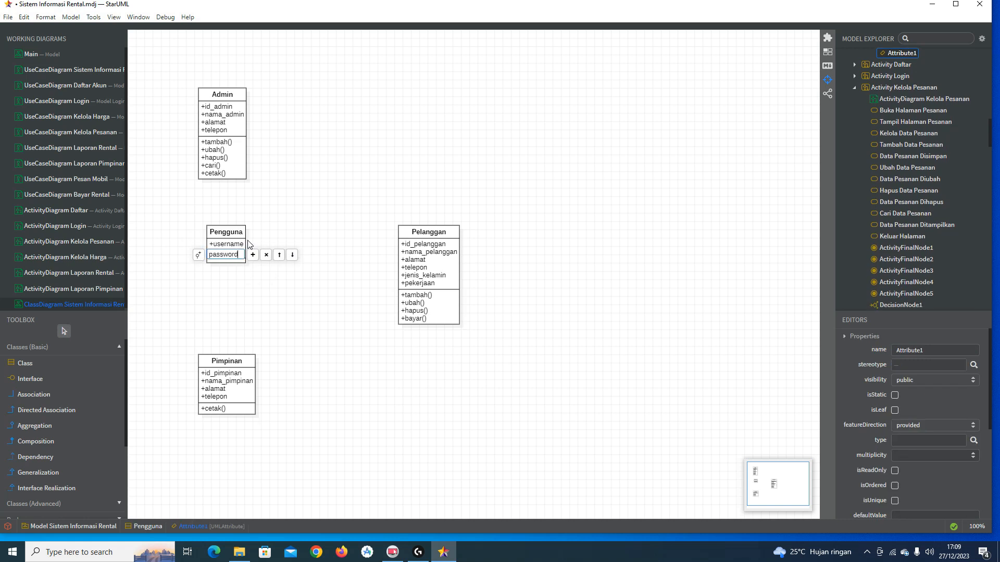
pyautogui.press('Return')
pyautogui.doubleClick(243, 235)
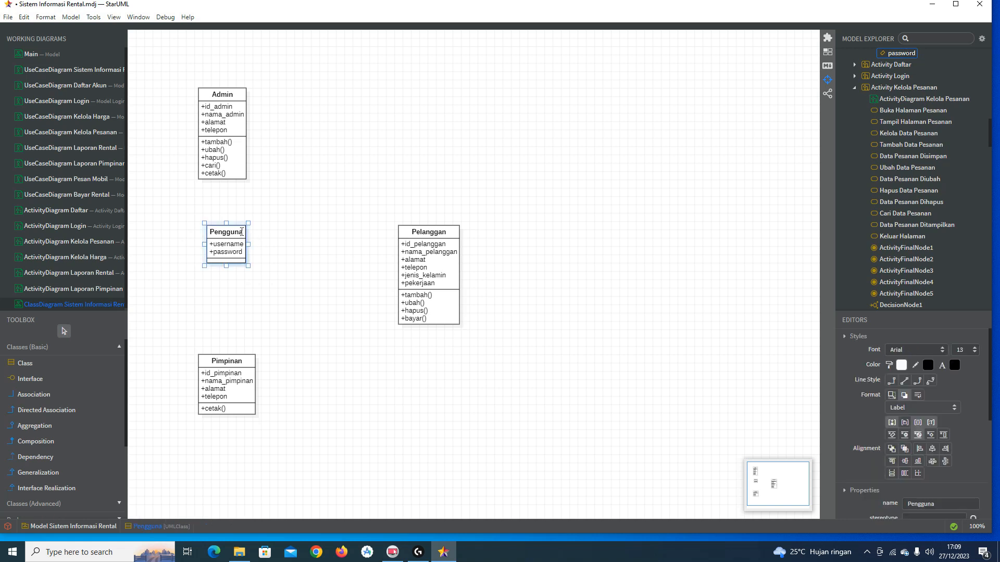
pyautogui.click(253, 236)
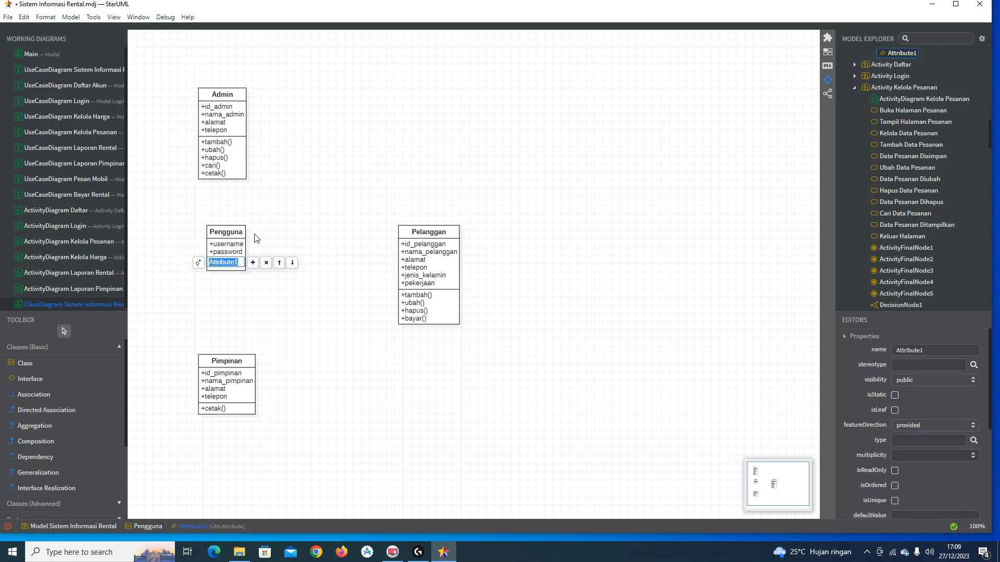
pyautogui.write('level_akses')
pyautogui.press('Return')
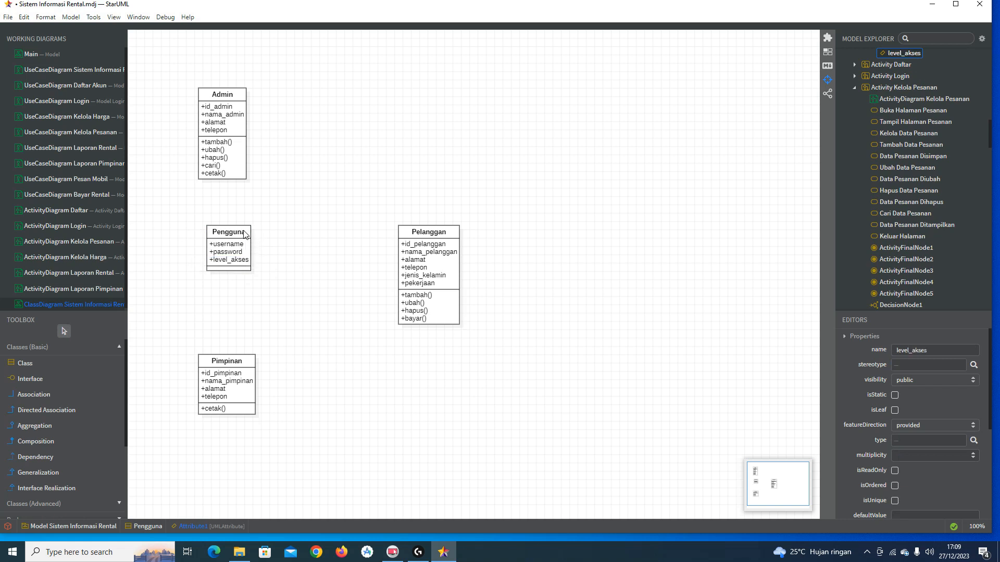
# Step: Add the operations login() and logout() to Pengguna
pyautogui.doubleClick(245, 230)
pyautogui.click(272, 235)
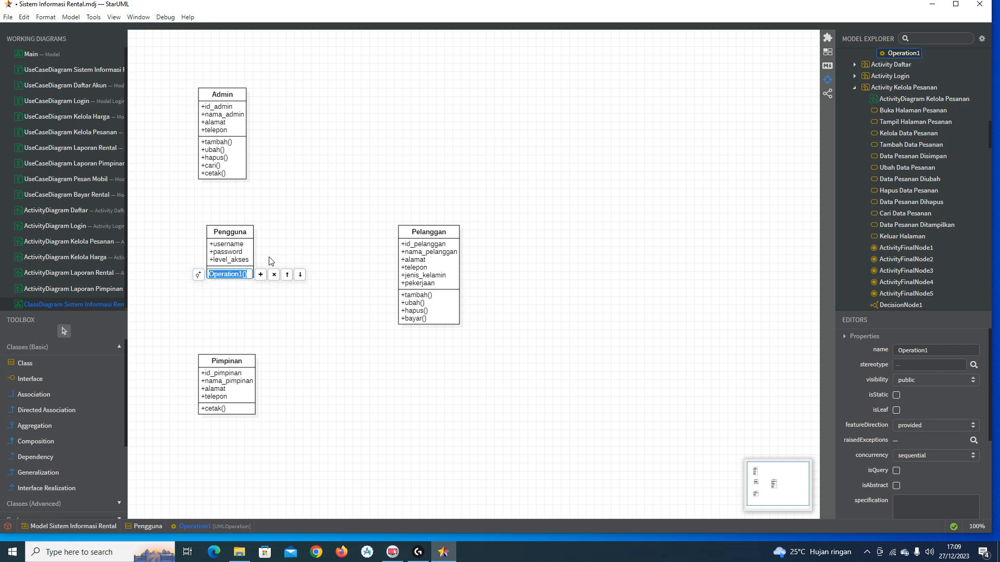
pyautogui.write('login')
pyautogui.press('Return')
pyautogui.doubleClick(245, 235)
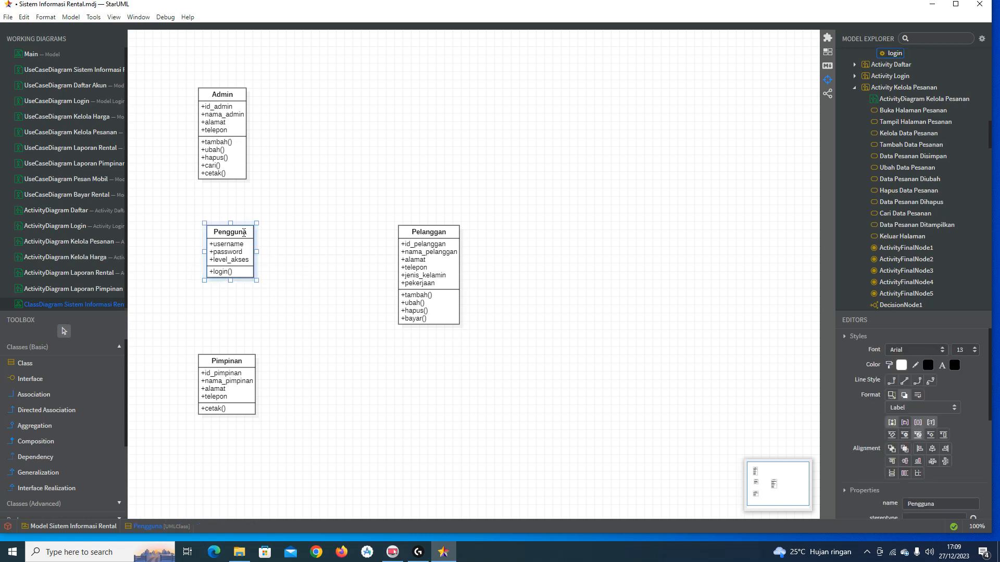
pyautogui.click(273, 236)
pyautogui.press('BackSpace')
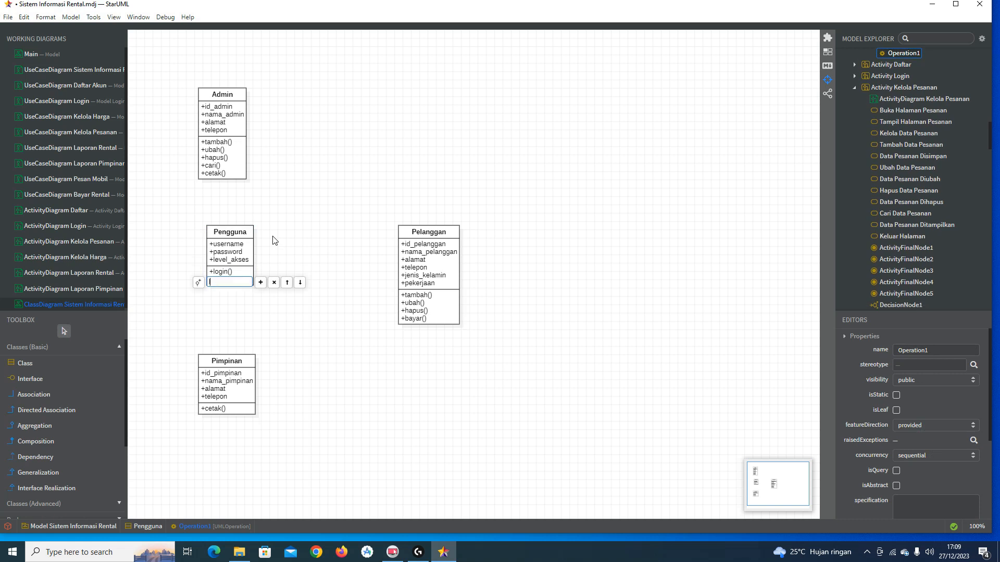
pyautogui.write('logout')
pyautogui.press('Return')
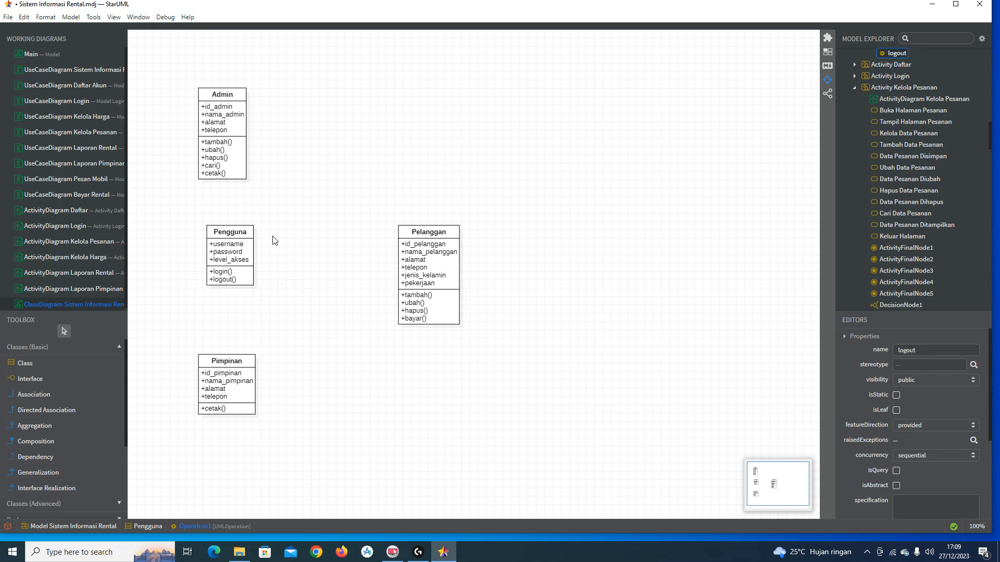
# Step: Nudge Pengguna and Pimpinan slightly left so they line up
pyautogui.click(241, 252)
pyautogui.moveTo(236, 230); pyautogui.dragTo(227, 230)
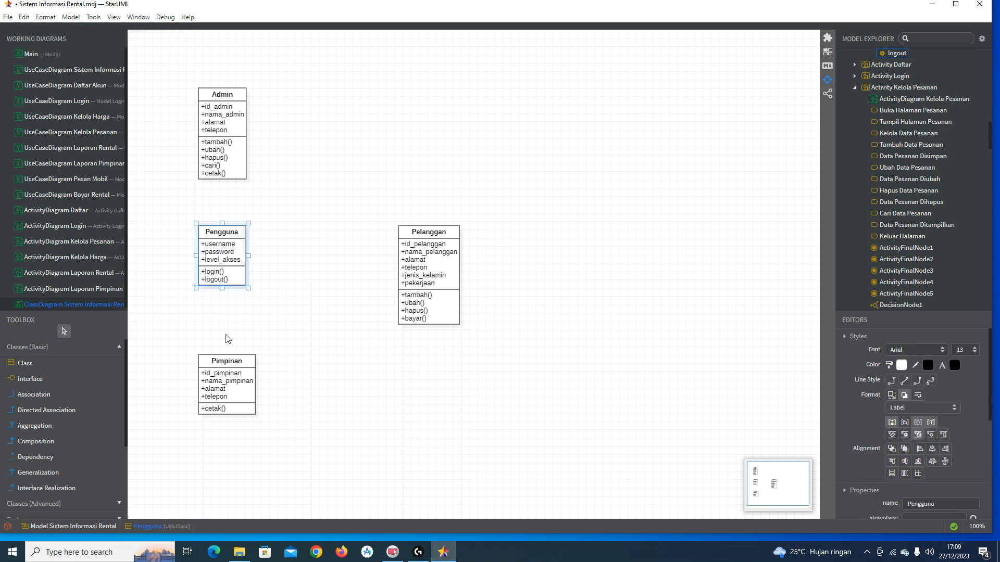
pyautogui.moveTo(219, 359); pyautogui.dragTo(215, 360)
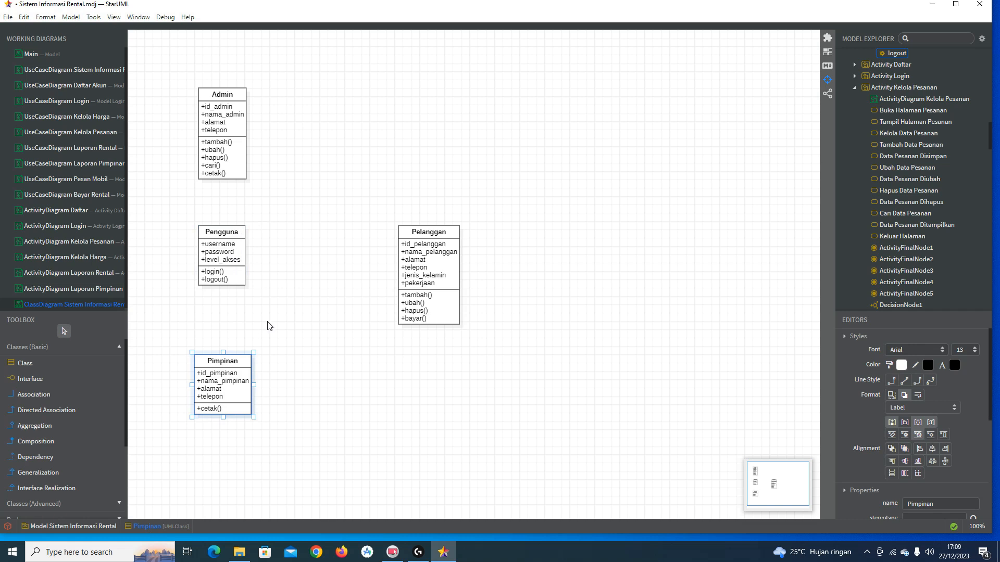
pyautogui.click(265, 326)
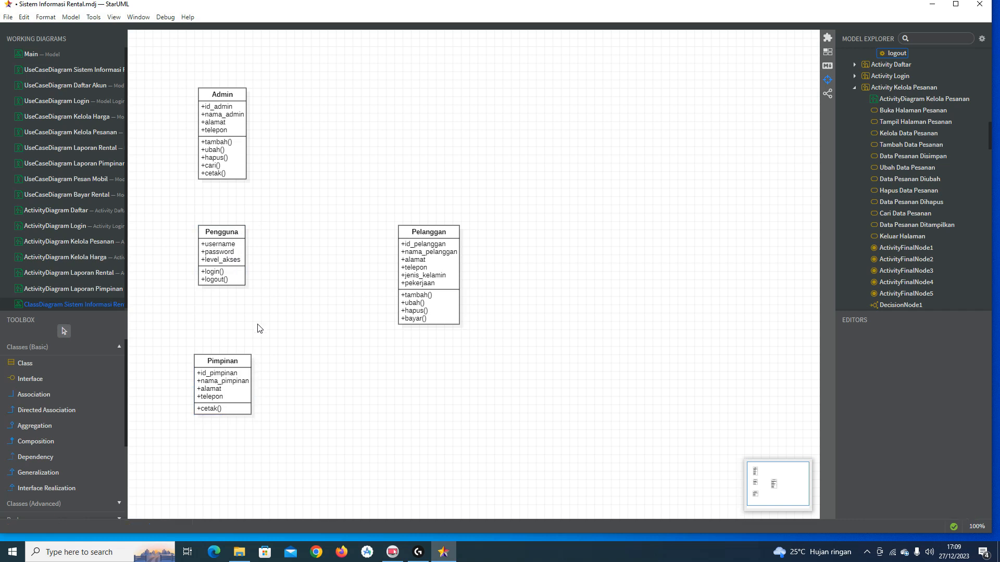
# Step: Draw generalization links from Pimpinan, Pelanggan and Admin to Pengguna
pyautogui.click(82, 471)
pyautogui.moveTo(217, 370); pyautogui.dragTo(219, 273)
pyautogui.click(169, 339)
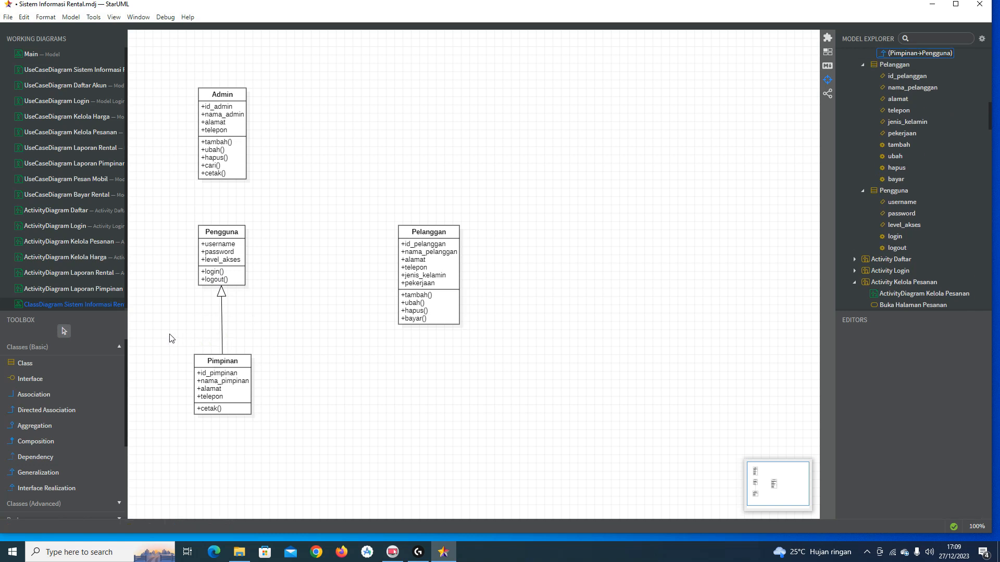
pyautogui.click(83, 472)
pyautogui.moveTo(408, 264); pyautogui.dragTo(246, 263)
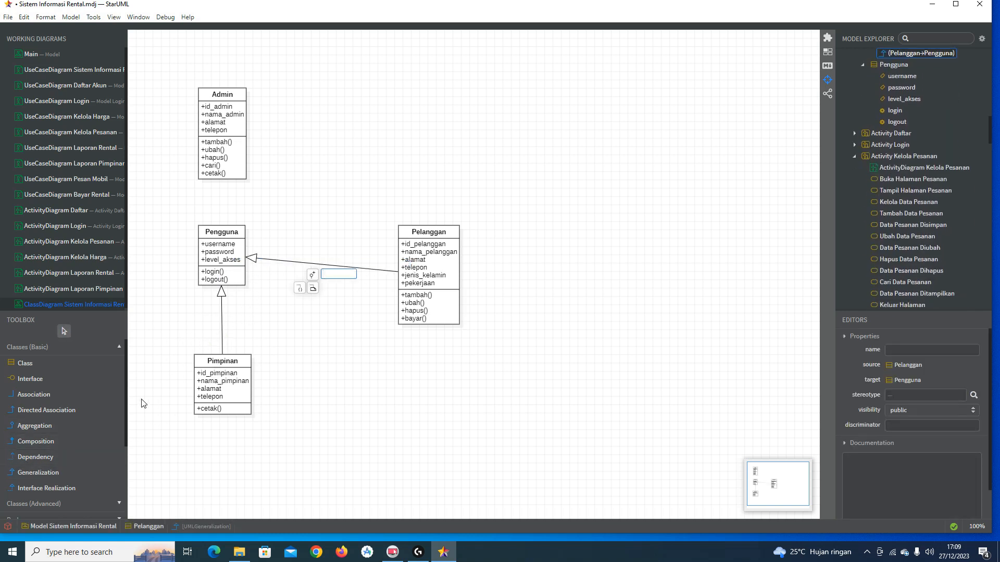
pyautogui.click(79, 471)
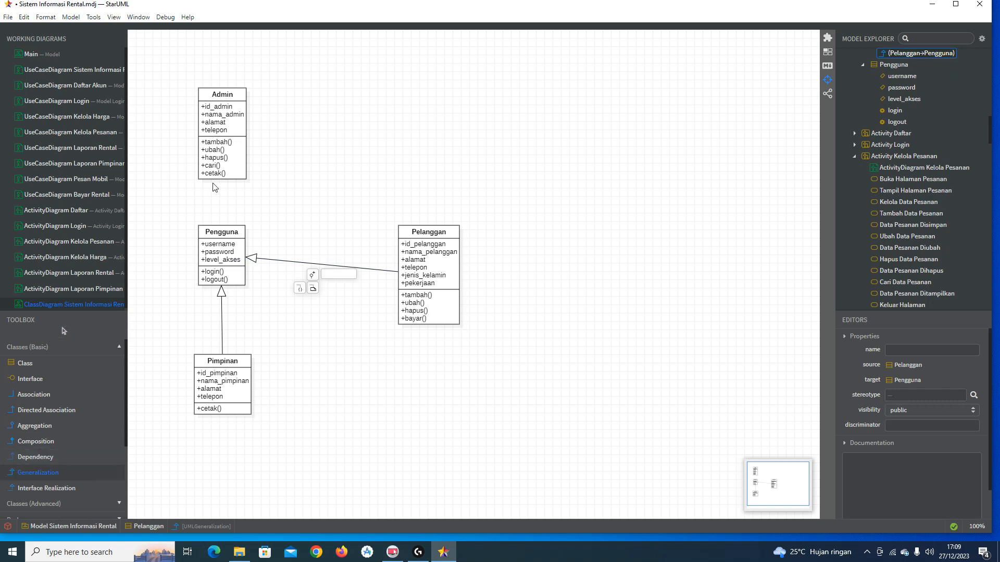
pyautogui.moveTo(219, 172); pyautogui.dragTo(217, 245)
pyautogui.click(311, 149)
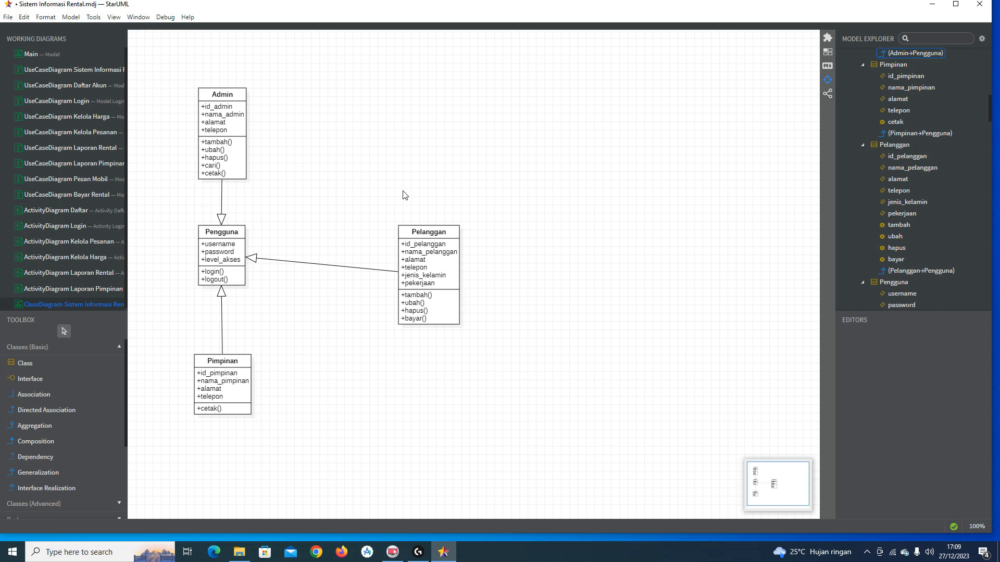
# Step: Reposition Pelanggan to the lower right of Pengguna
pyautogui.moveTo(409, 242); pyautogui.dragTo(415, 217)
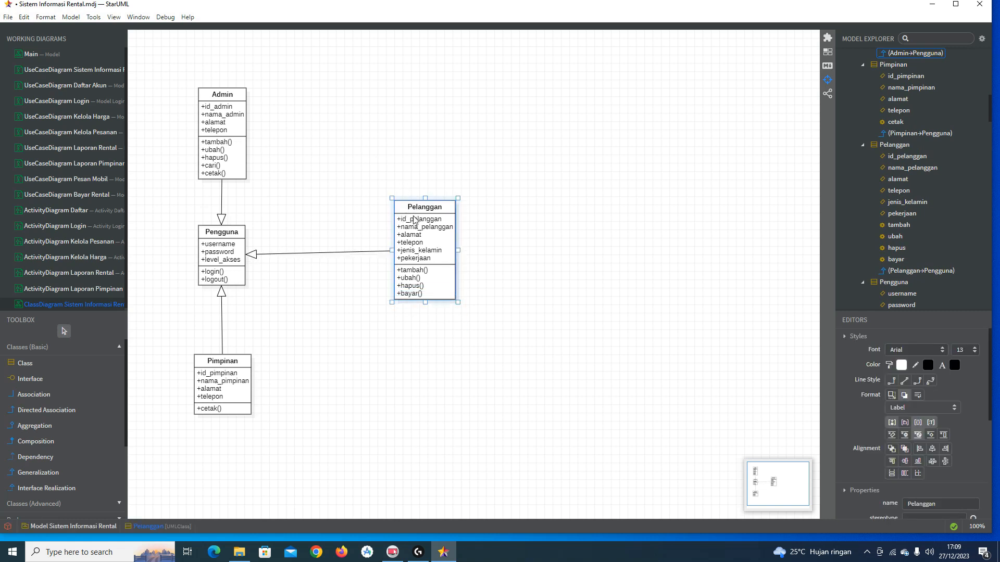
pyautogui.click(496, 217)
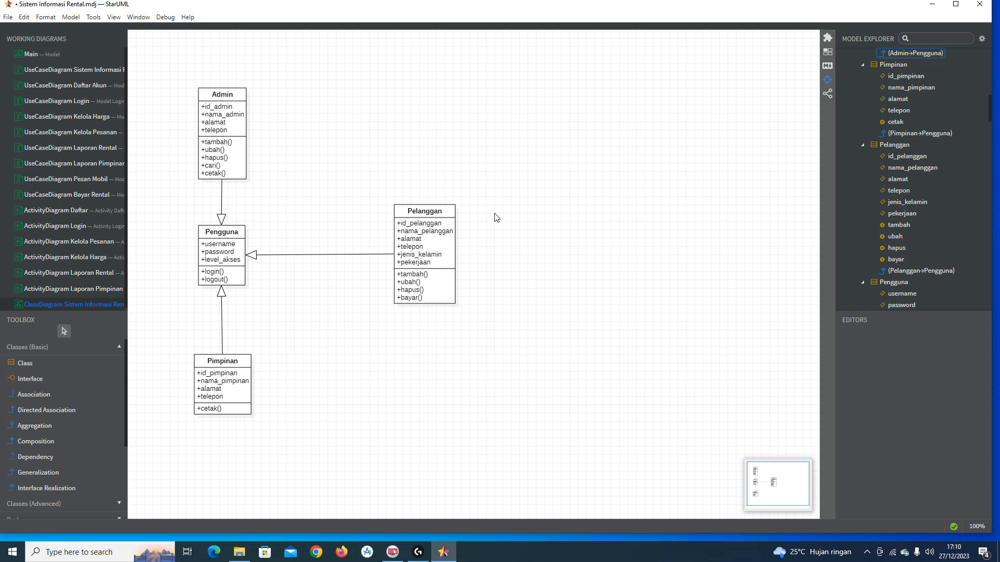
pyautogui.click(428, 231)
pyautogui.moveTo(425, 218); pyautogui.dragTo(404, 360)
pyautogui.click(470, 291)
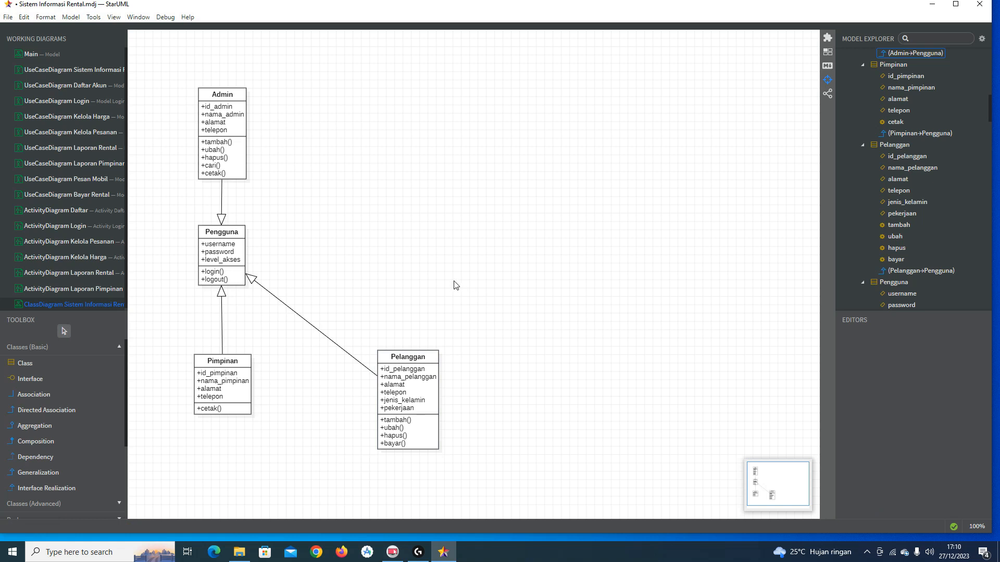
pyautogui.click(93, 367)
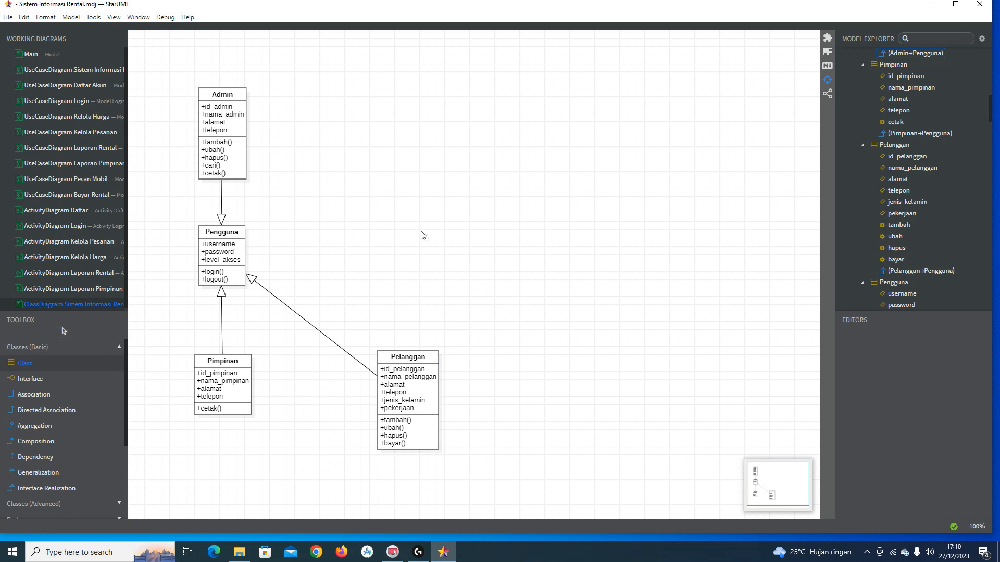
# Step: Place a new class named Harga beside Pengguna
pyautogui.click(403, 229)
pyautogui.write('Harga')
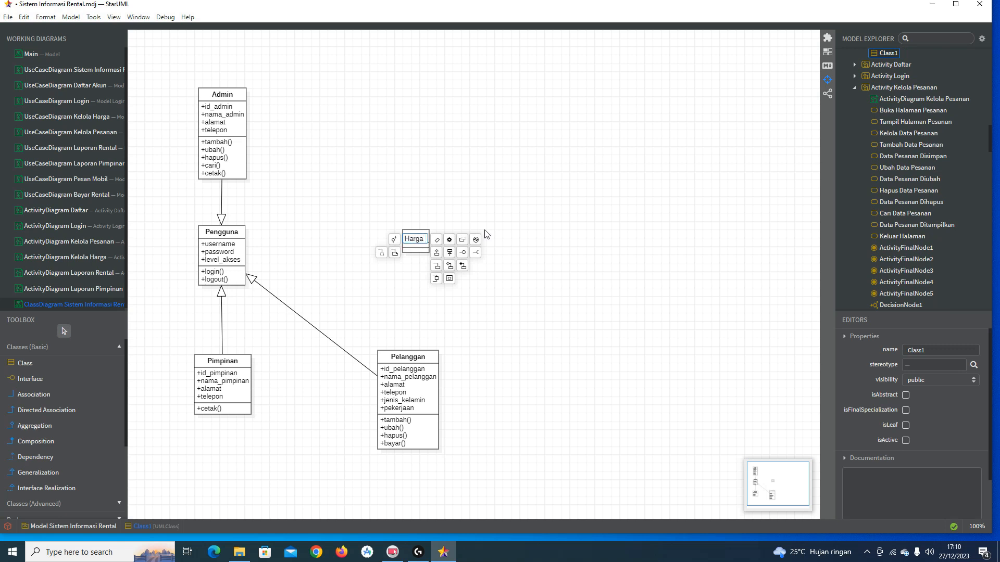
pyautogui.press('Return')
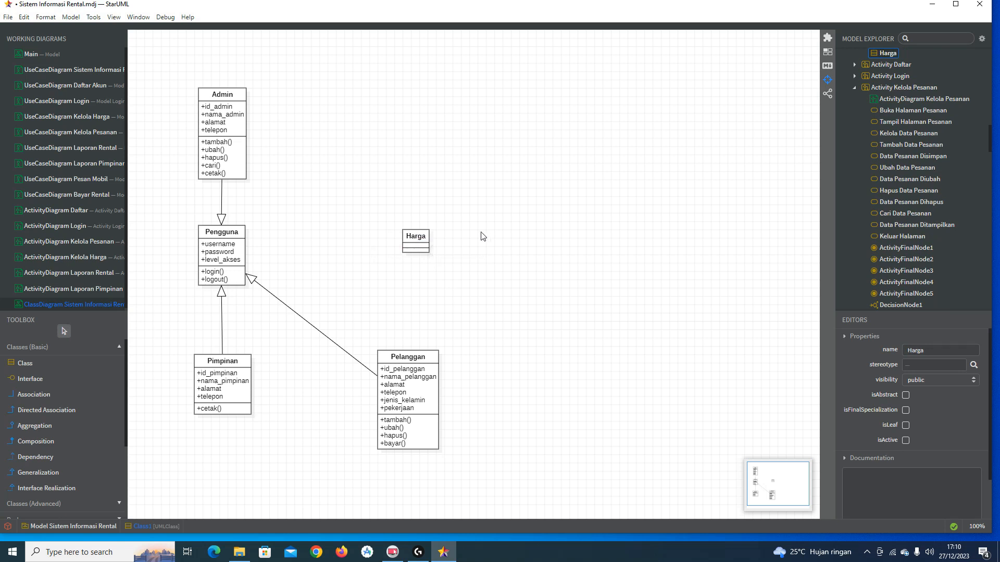
# Step: Add the attributes id_harga, jenis_harga and harga to Harga
pyautogui.doubleClick(424, 239)
pyautogui.click(437, 279)
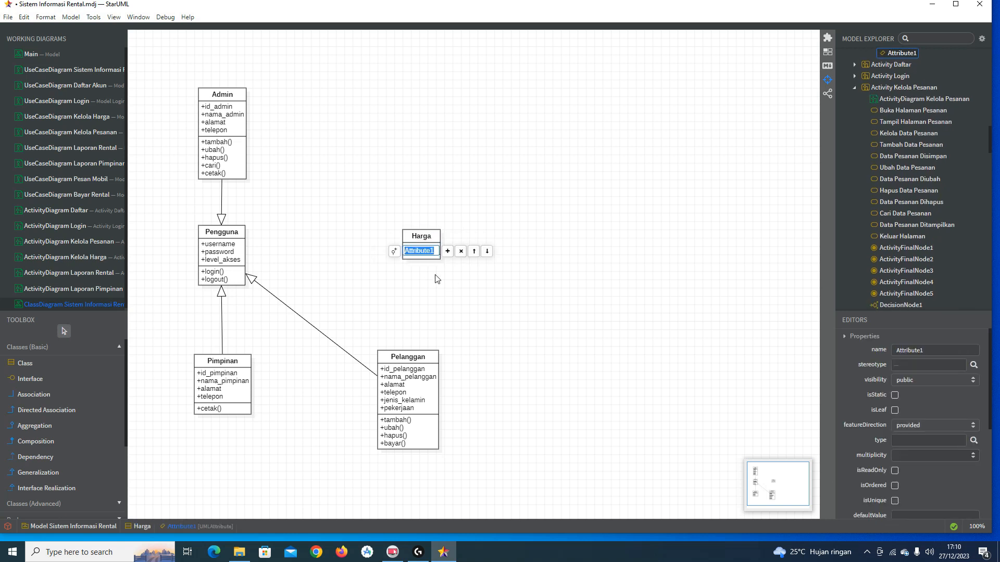
pyautogui.write('id_harga')
pyautogui.press('Return')
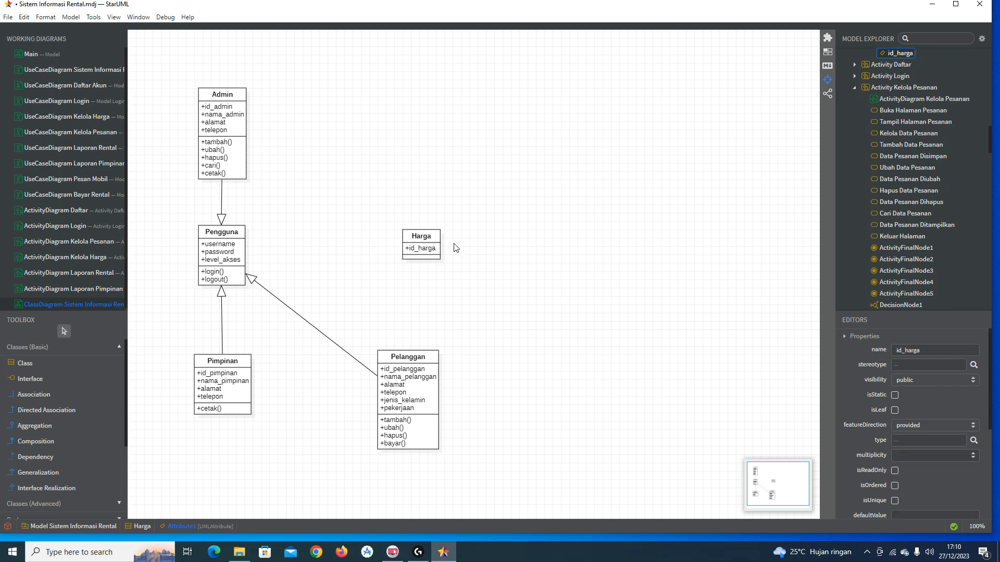
pyautogui.doubleClick(438, 238)
pyautogui.click(446, 240)
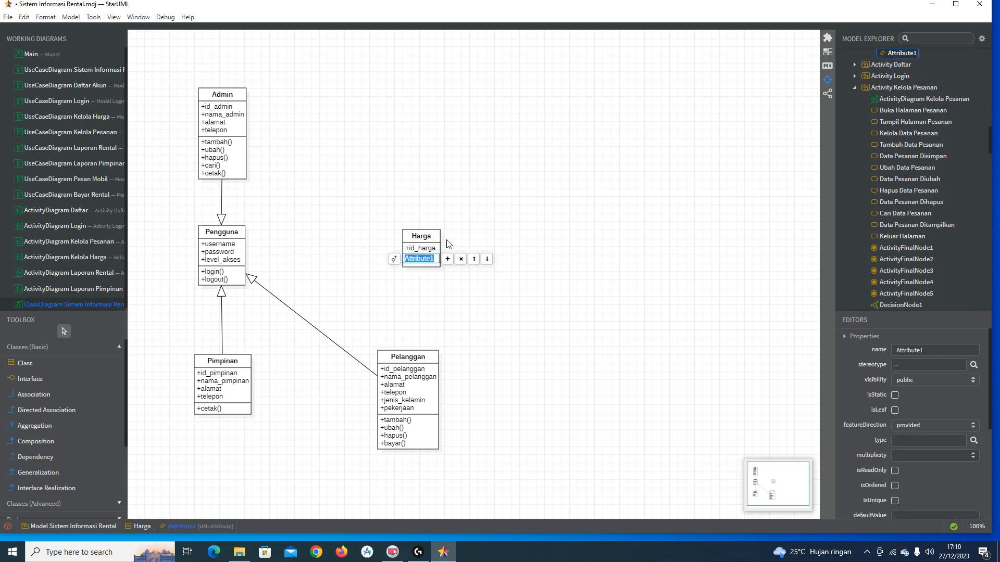
pyautogui.write('jen')
pyautogui.write('is_harga')
pyautogui.press('Return')
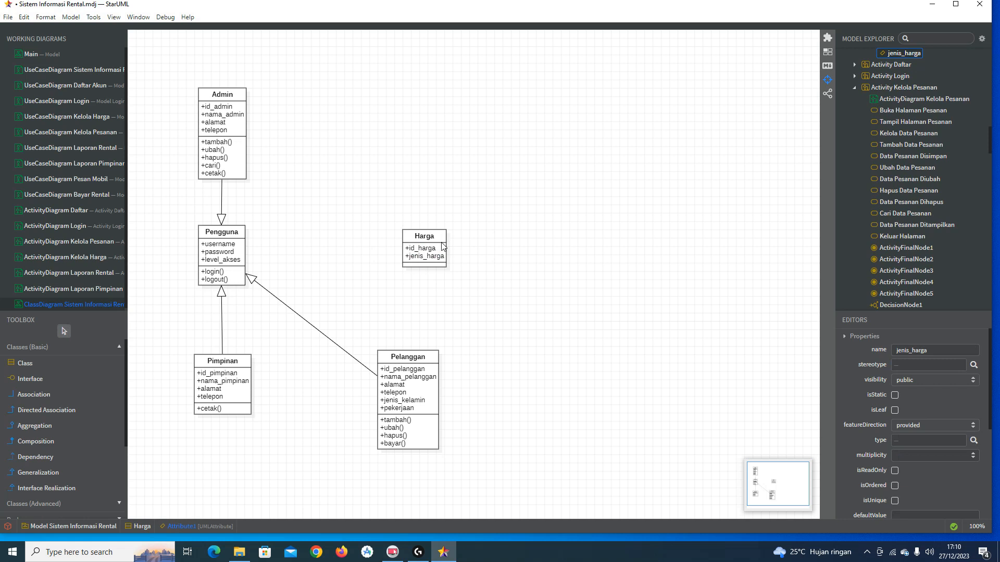
pyautogui.doubleClick(440, 242)
pyautogui.click(453, 241)
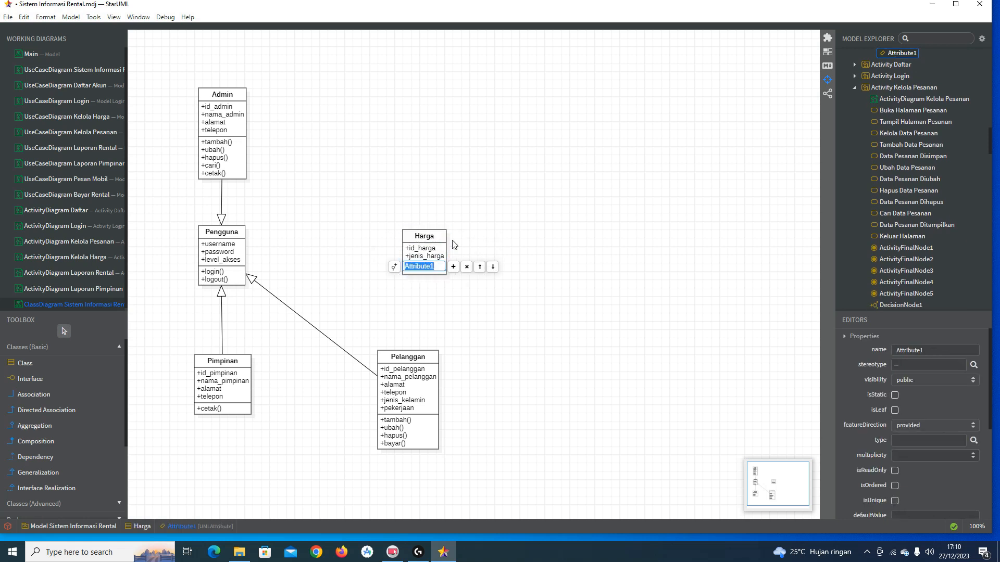
pyautogui.write('harga')
pyautogui.press('Return')
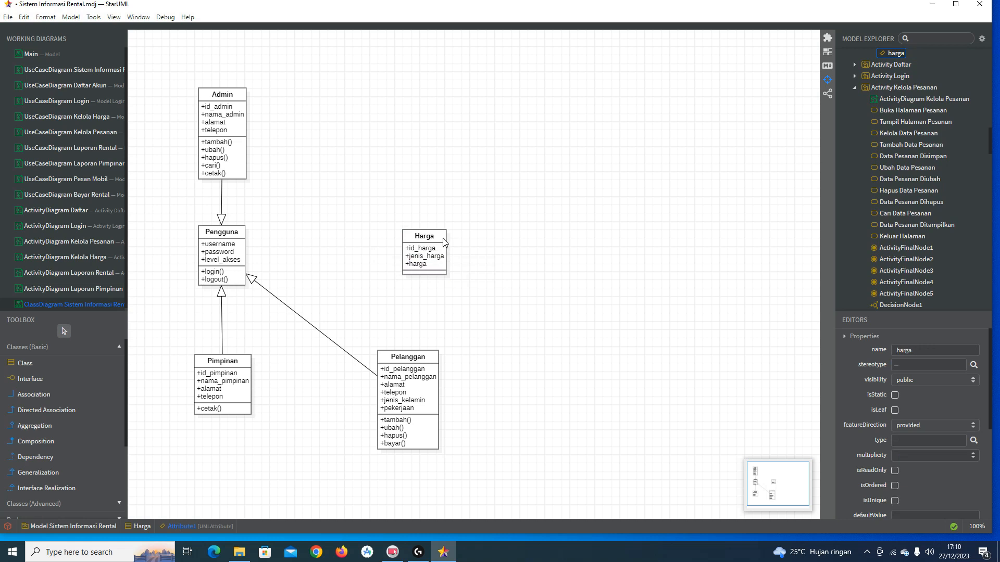
pyautogui.doubleClick(443, 240)
# Step: Add the tambah() operation to the Harga class
pyautogui.click(468, 266)
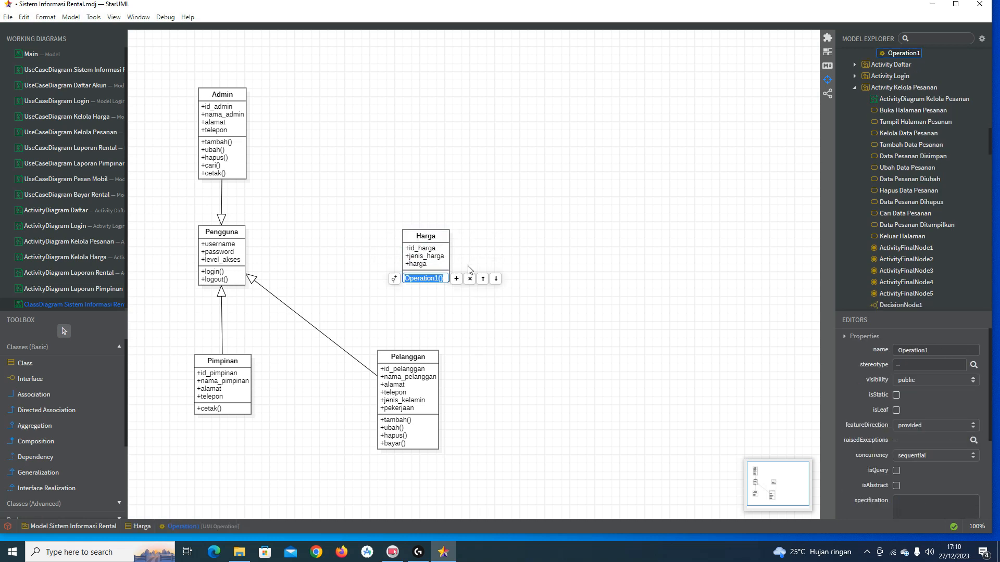
pyautogui.write('a')
pyautogui.press('BackSpace')
pyautogui.press('BackSpace')
pyautogui.write('tambah')
pyautogui.press('Return')
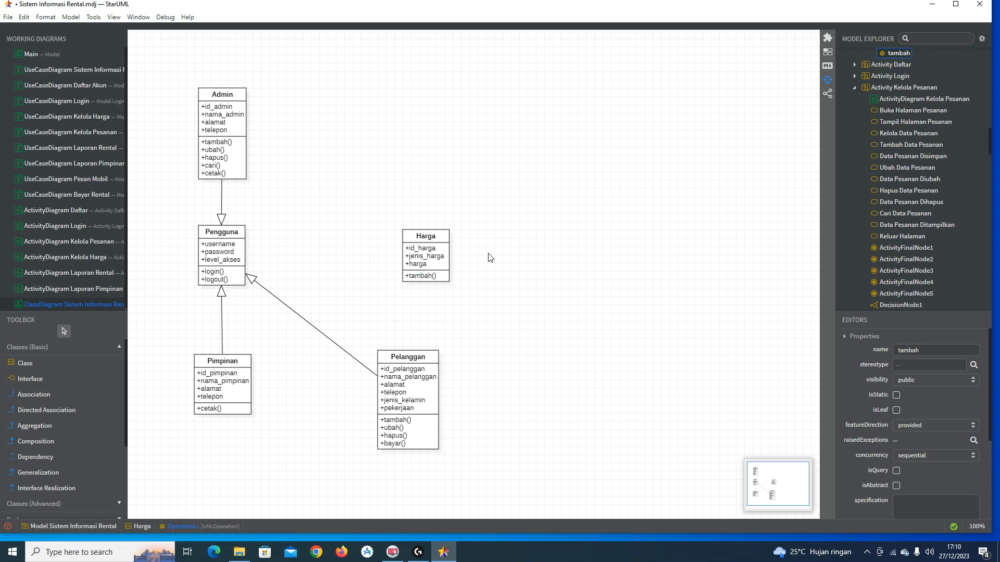
# Step: Add the ubah() and hapus() operations to Harga
pyautogui.doubleClick(442, 238)
pyautogui.click(461, 240)
pyautogui.write('ubah')
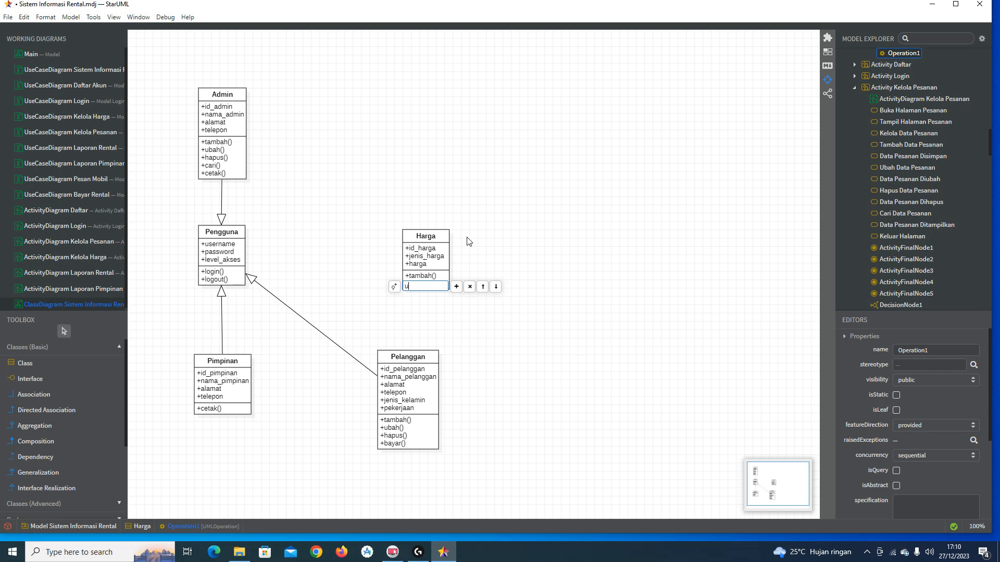
pyautogui.press('Return')
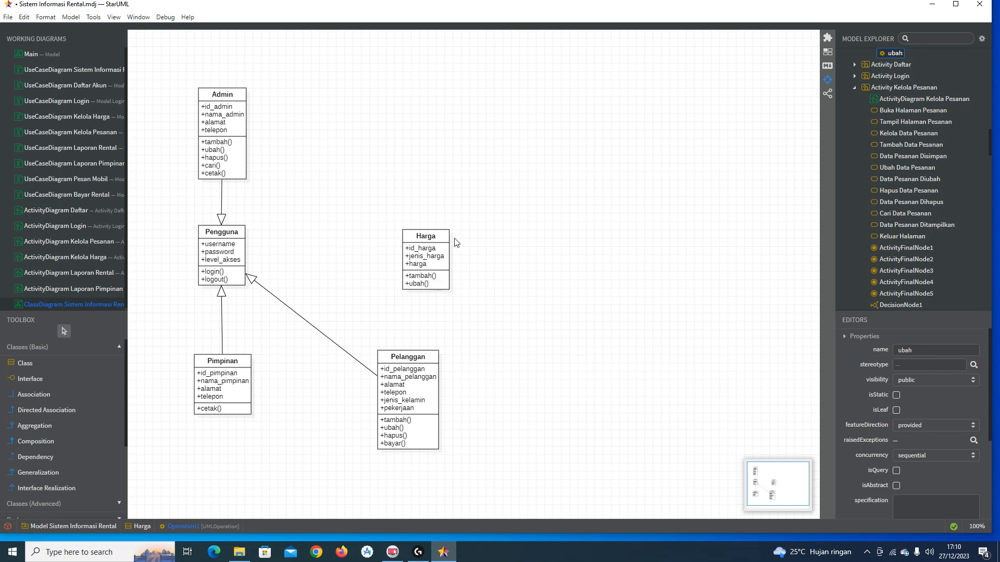
pyautogui.doubleClick(446, 239)
pyautogui.click(473, 239)
pyautogui.write('hapu')
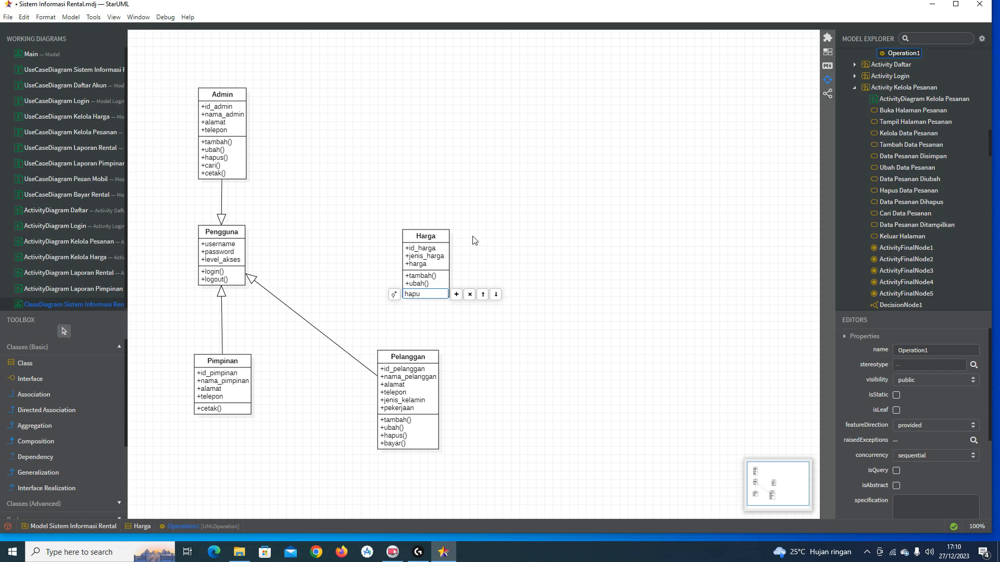
pyautogui.press('Return')
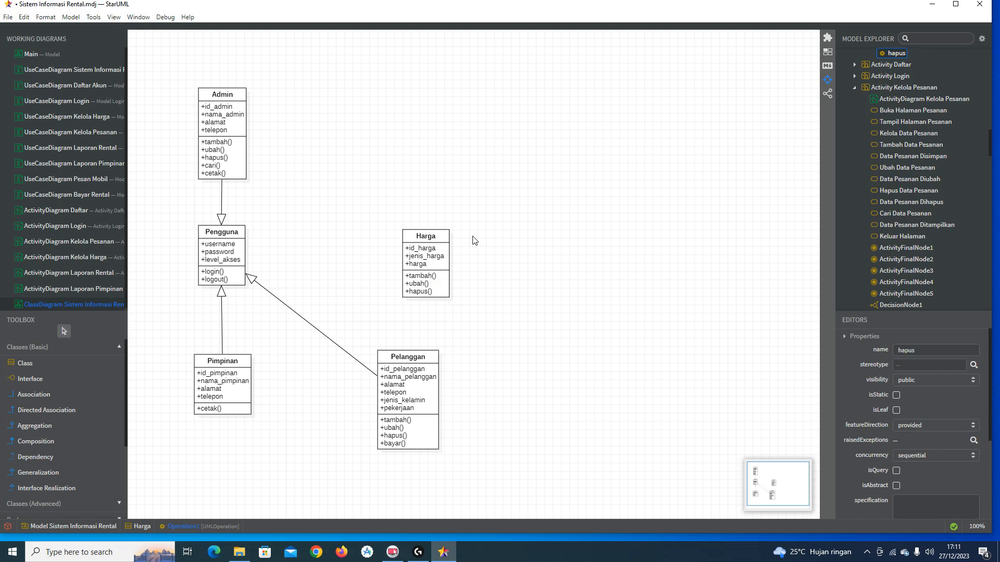
pyautogui.click(422, 230)
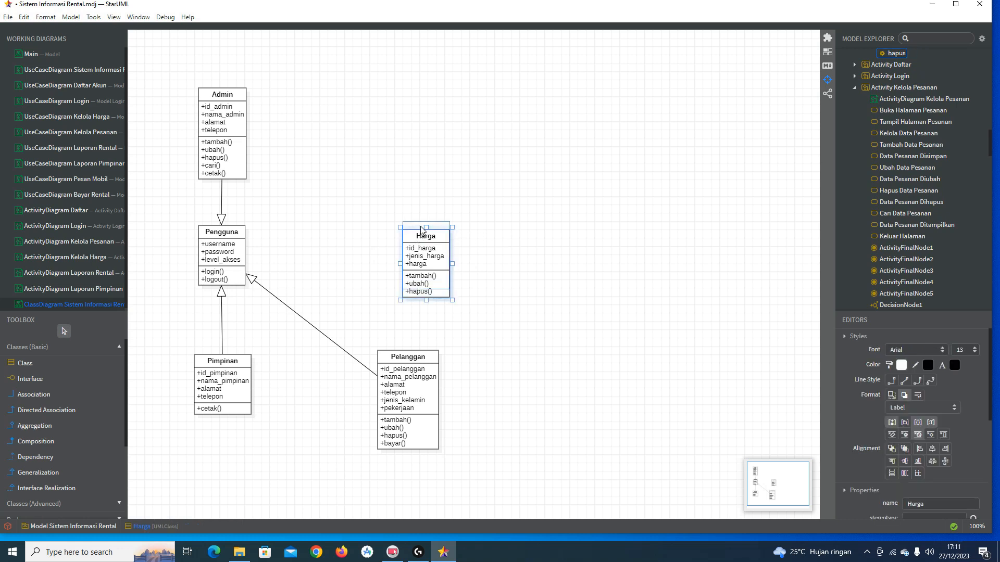
# Step: Drag the Harga class left so it sits closer to Pengguna
pyautogui.click(485, 229)
pyautogui.moveTo(428, 232); pyautogui.dragTo(406, 235)
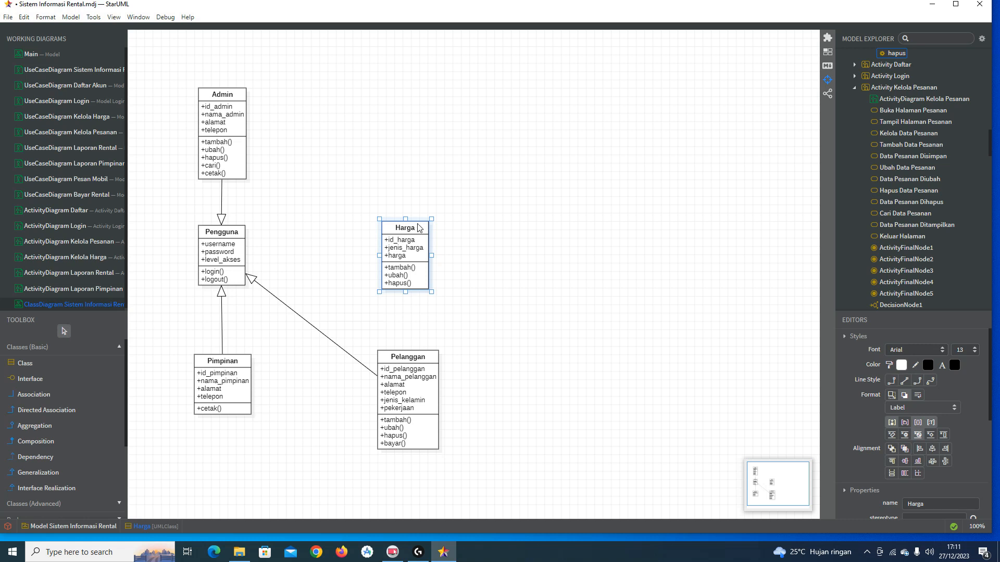
pyautogui.click(54, 369)
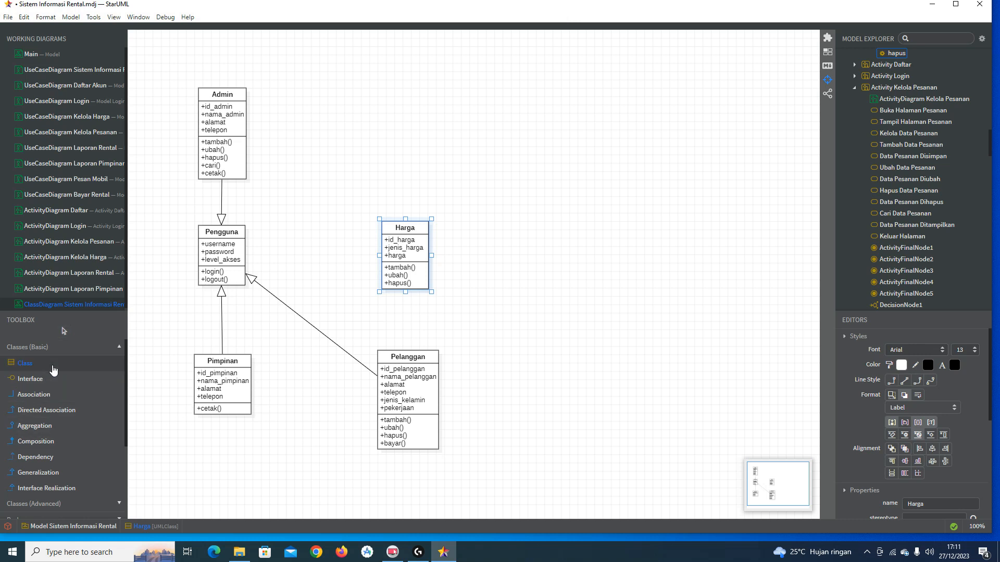
# Step: Create a new class named Laporan near the top right of the diagram
pyautogui.click(560, 99)
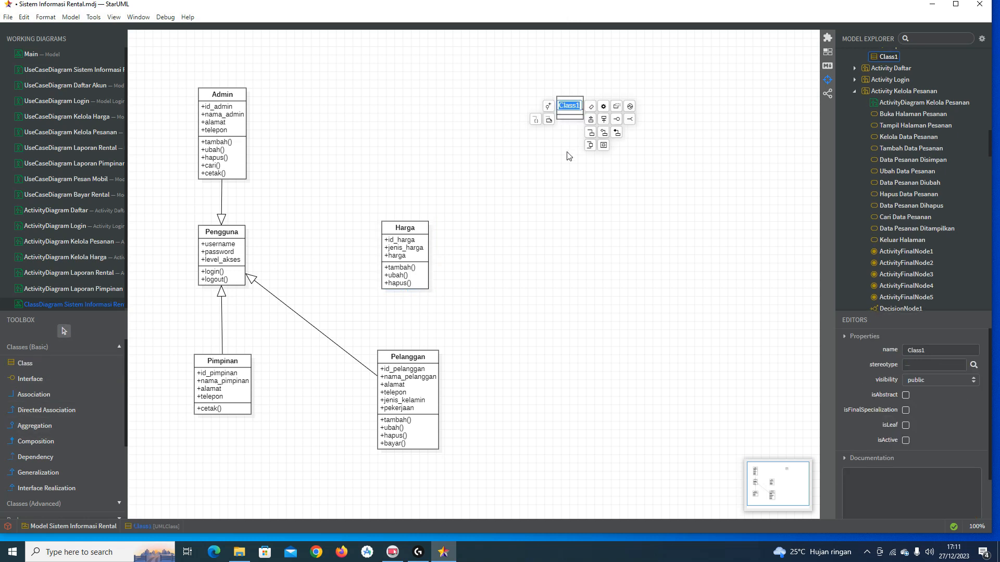
pyautogui.write('Laporan')
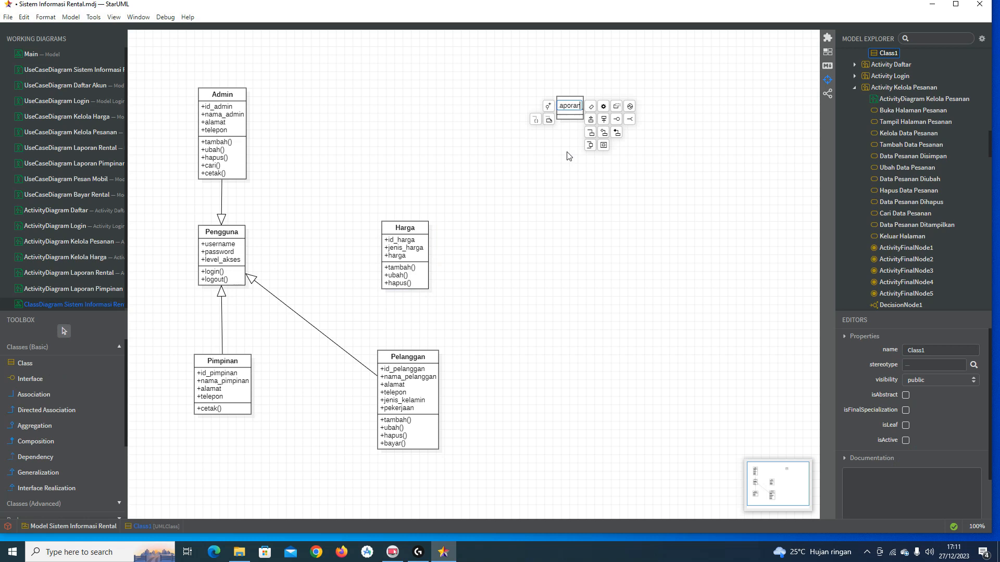
pyautogui.press('Return')
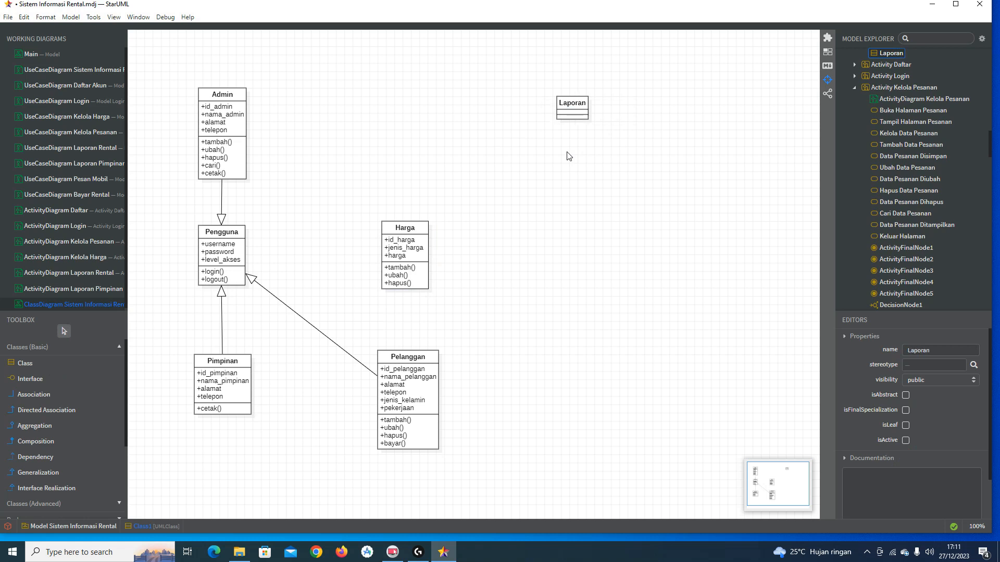
# Step: Add the attributes id_laporan, id_pesanan and tanggal to Laporan
pyautogui.doubleClick(581, 108)
pyautogui.click(596, 107)
pyautogui.write('id_laporan')
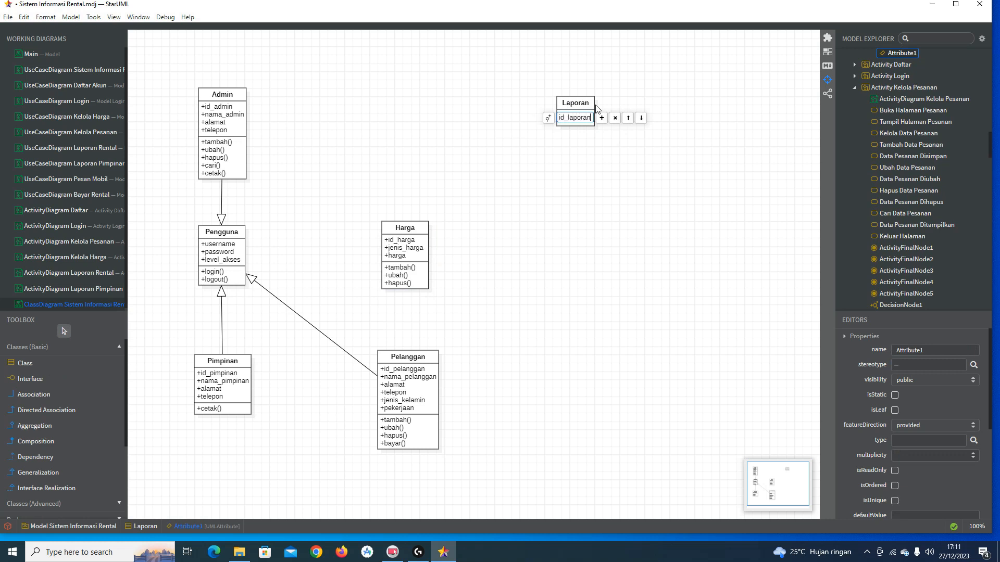
pyautogui.press('Return')
pyautogui.click(603, 119)
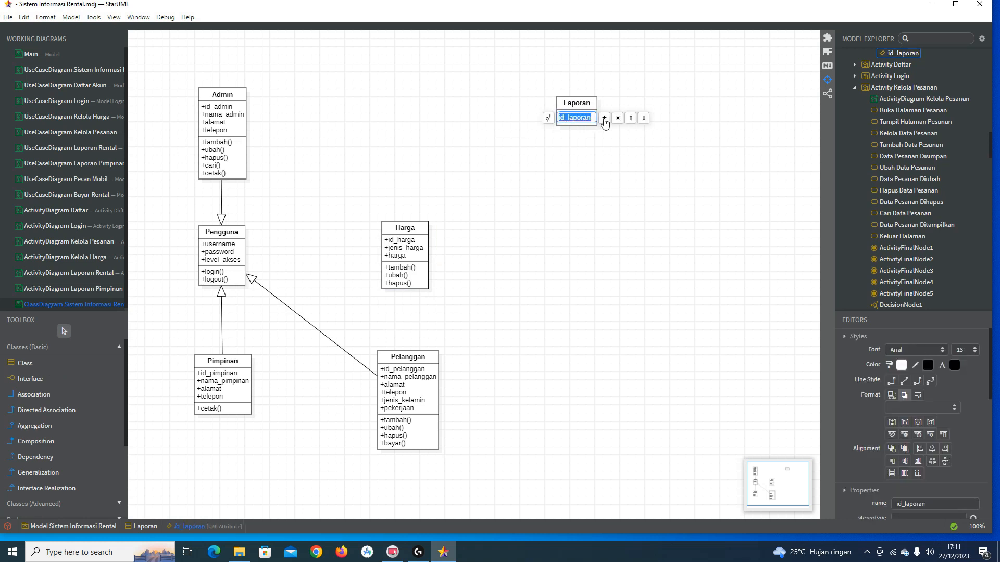
pyautogui.click(604, 119)
pyautogui.press('BackSpace')
pyautogui.write('id_pesanan')
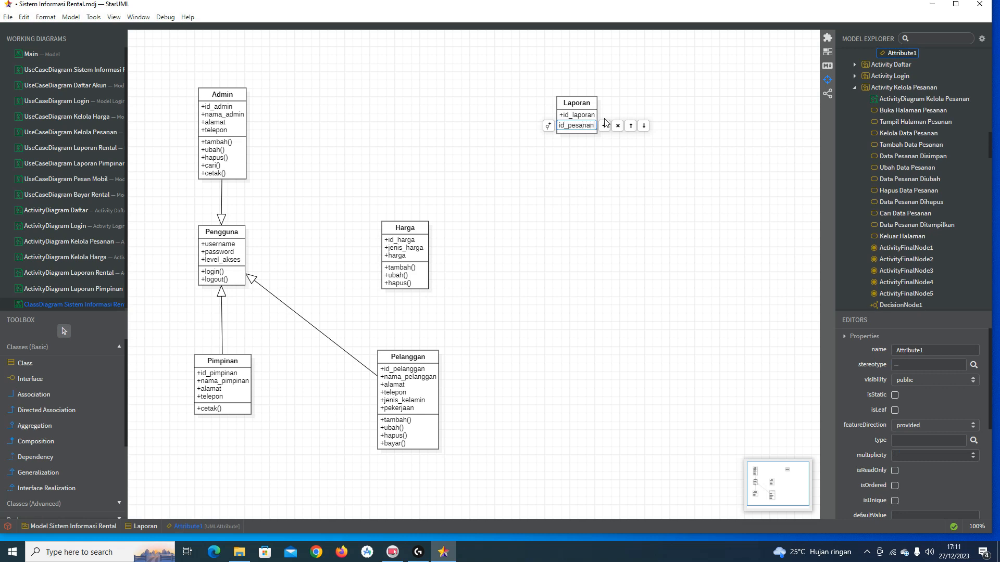
pyautogui.press('Return')
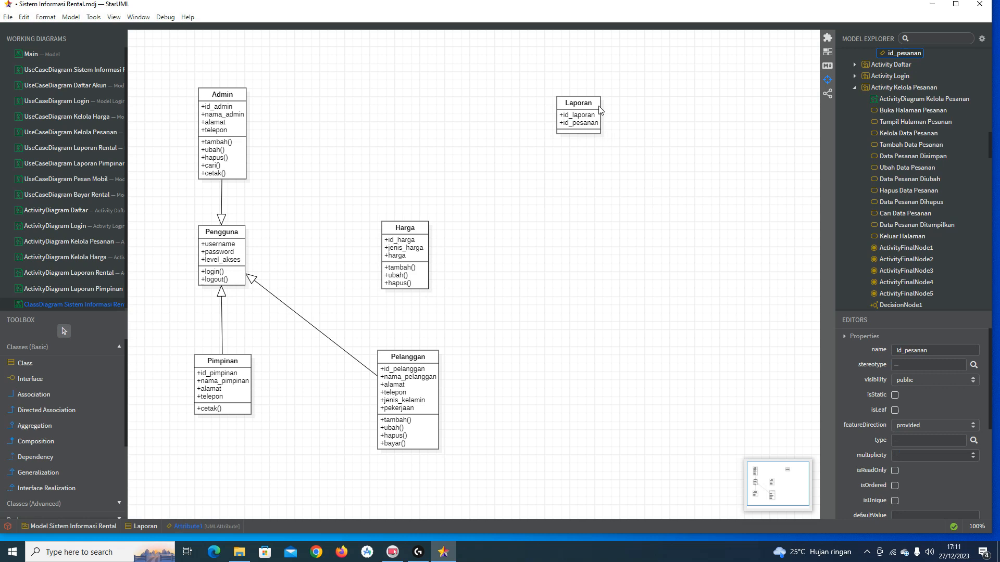
pyautogui.doubleClick(599, 110)
pyautogui.click(608, 108)
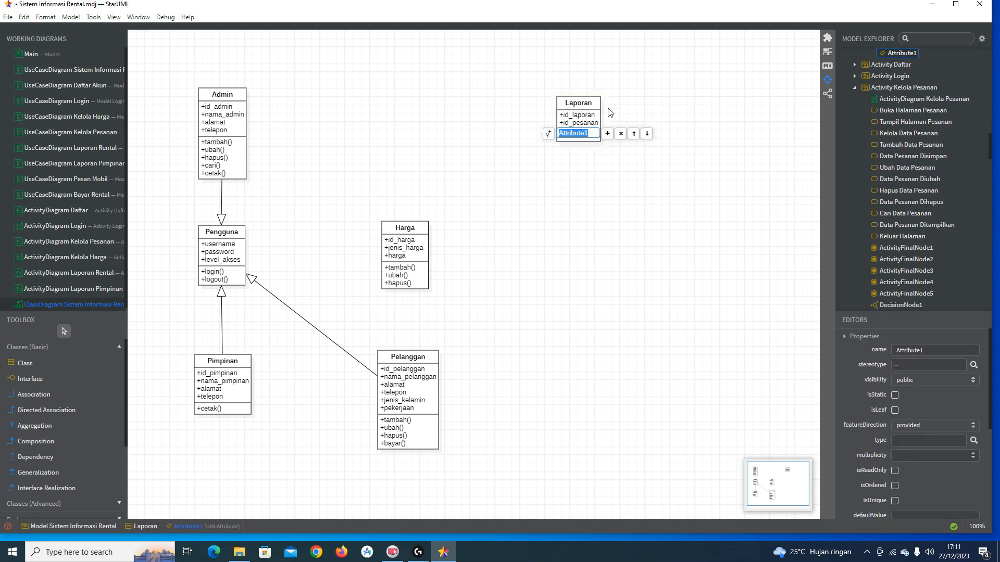
pyautogui.write('tanggal')
pyautogui.press('Return')
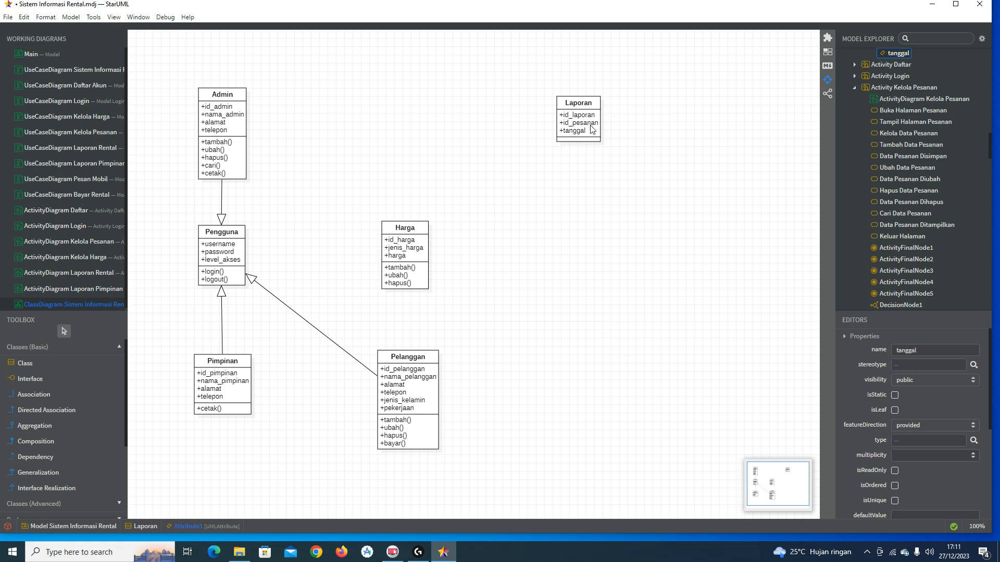
# Step: Add the attributes status and id_admin to Laporan
pyautogui.doubleClick(588, 133)
pyautogui.click(608, 132)
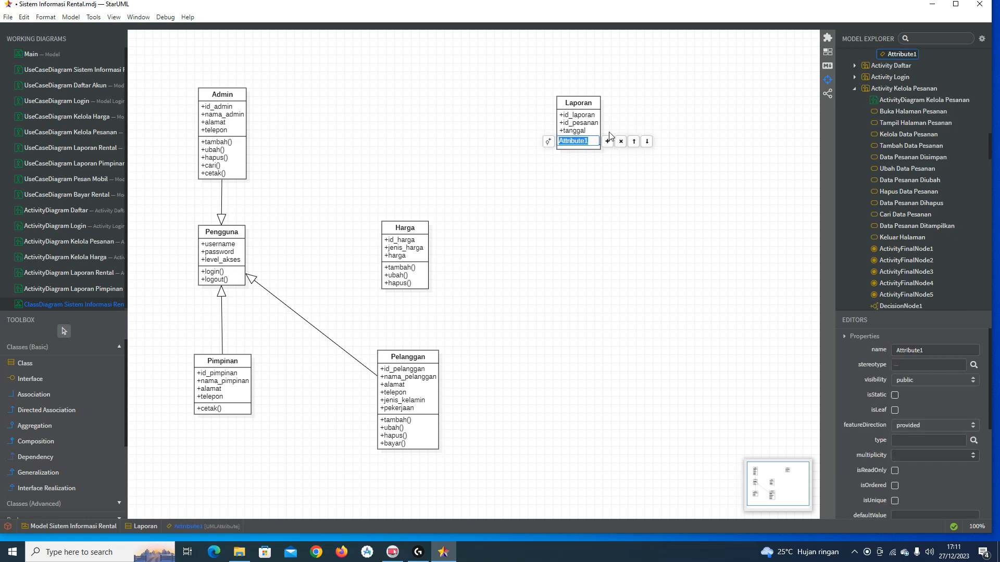
pyautogui.write('status')
pyautogui.press('Return')
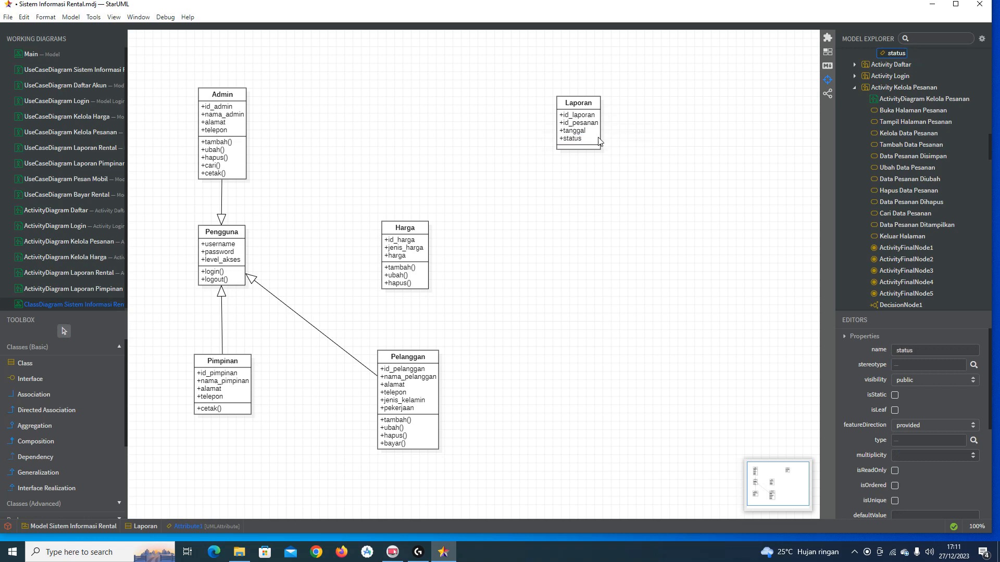
pyautogui.doubleClick(596, 139)
pyautogui.click(606, 142)
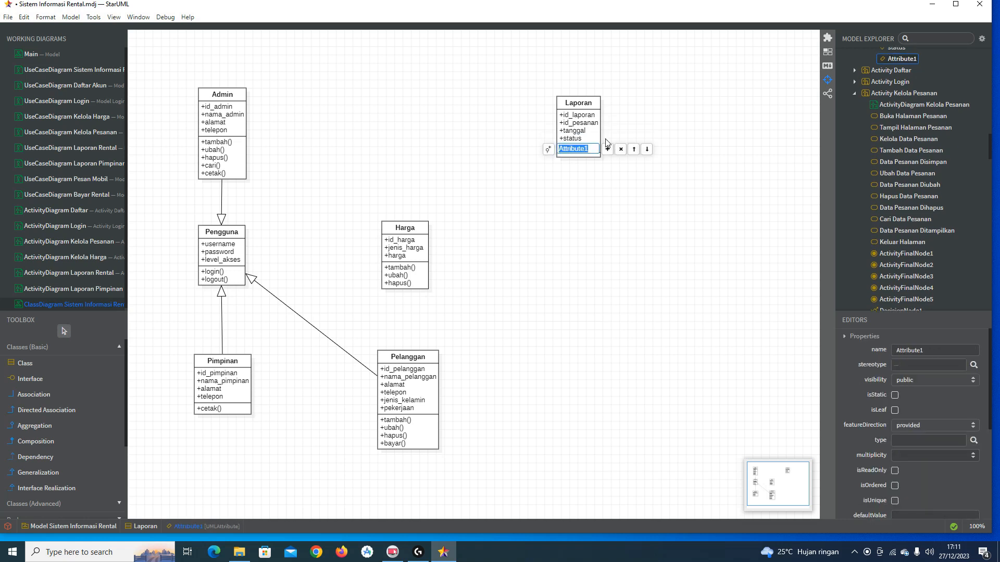
pyautogui.press('BackSpace')
pyautogui.write('id_admin')
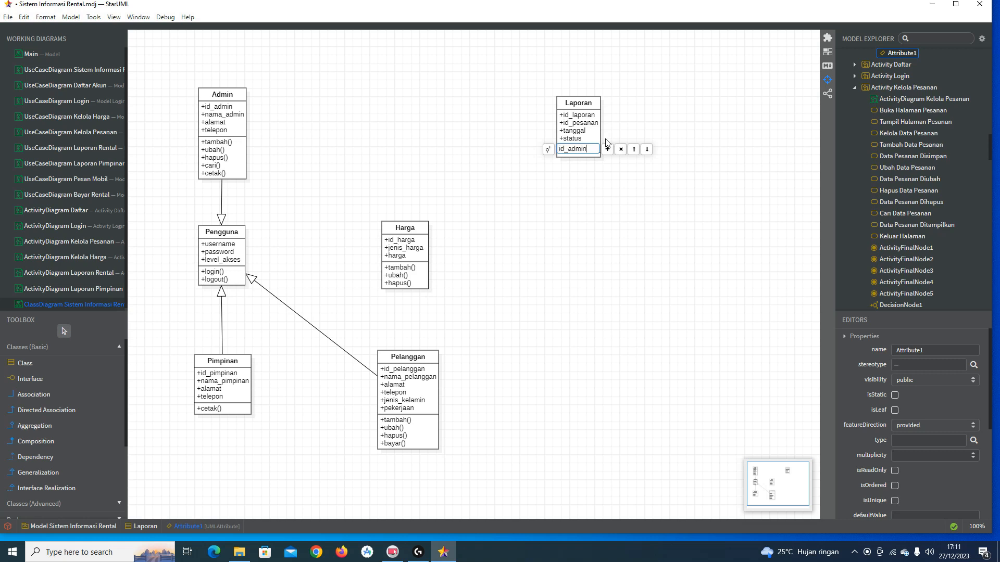
pyautogui.press('Return')
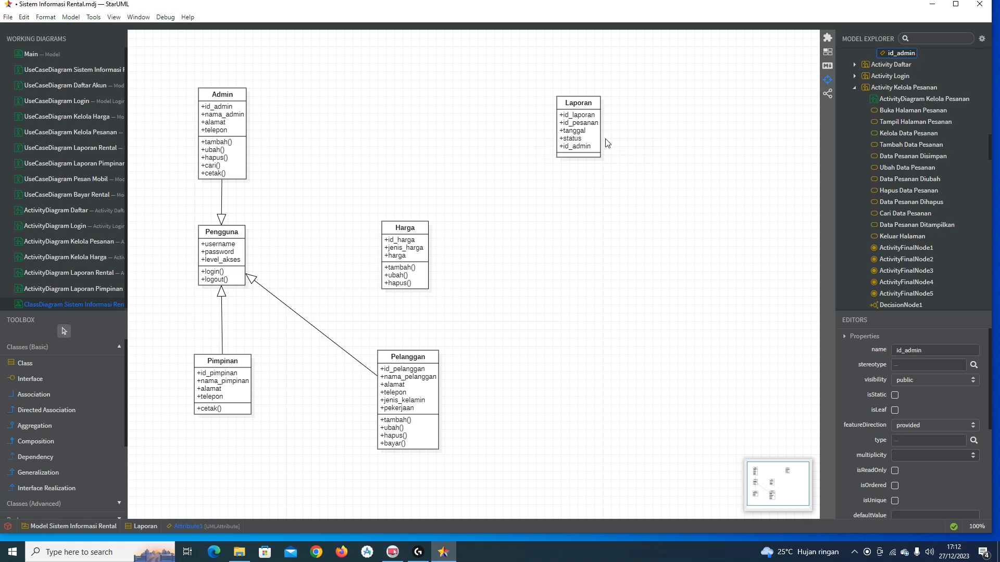
# Step: Add the id_pelanggan attribute to Laporan, correcting its spelling
pyautogui.doubleClick(594, 148)
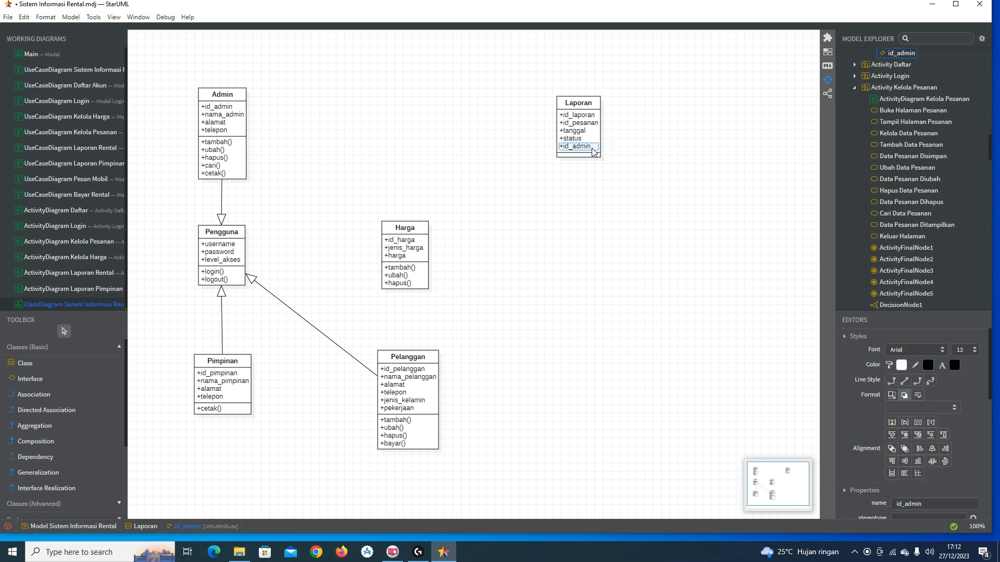
pyautogui.click(606, 150)
pyautogui.write('id_pelangga')
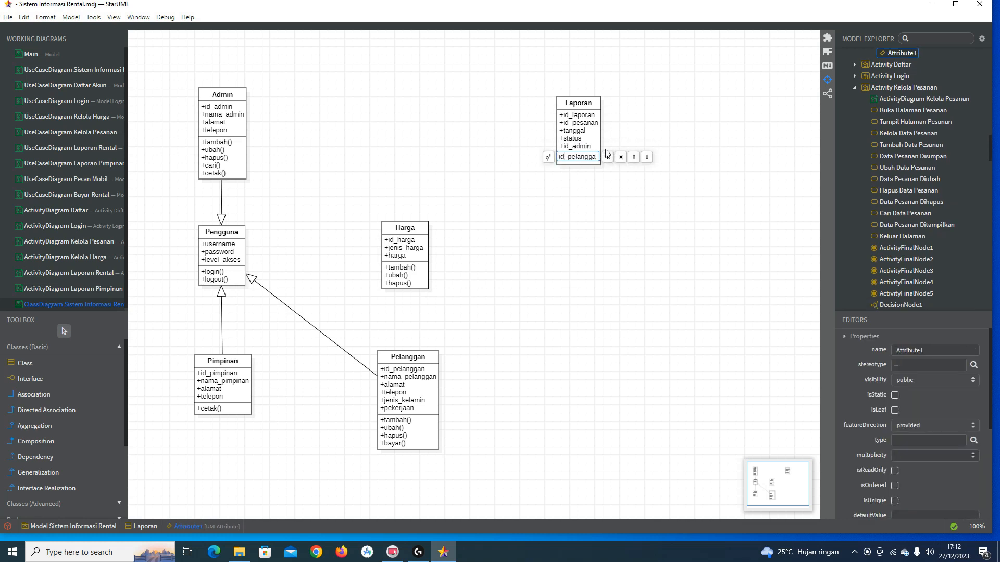
pyautogui.press('Return')
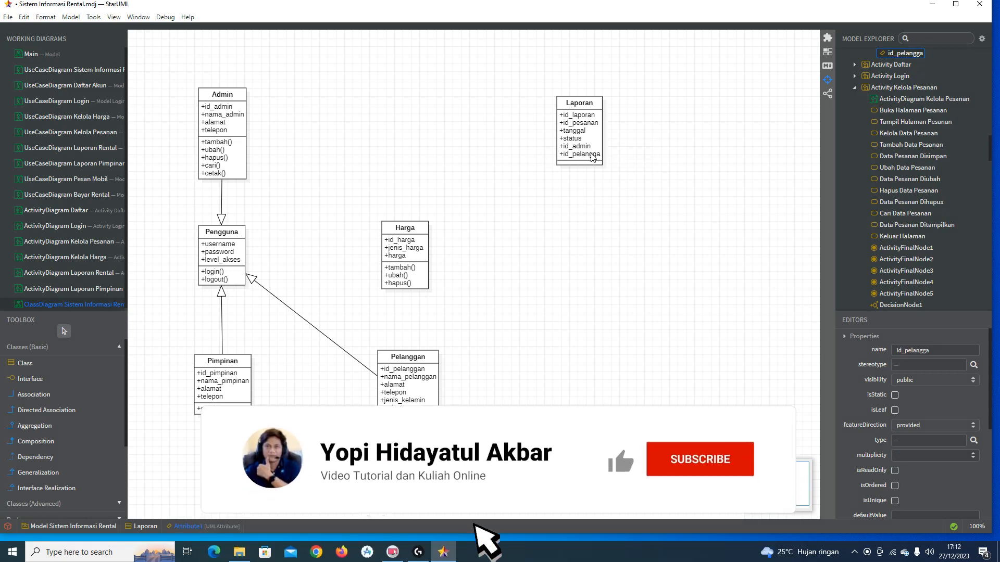
pyautogui.doubleClick(594, 155)
pyautogui.click(597, 154)
pyautogui.write('nggan')
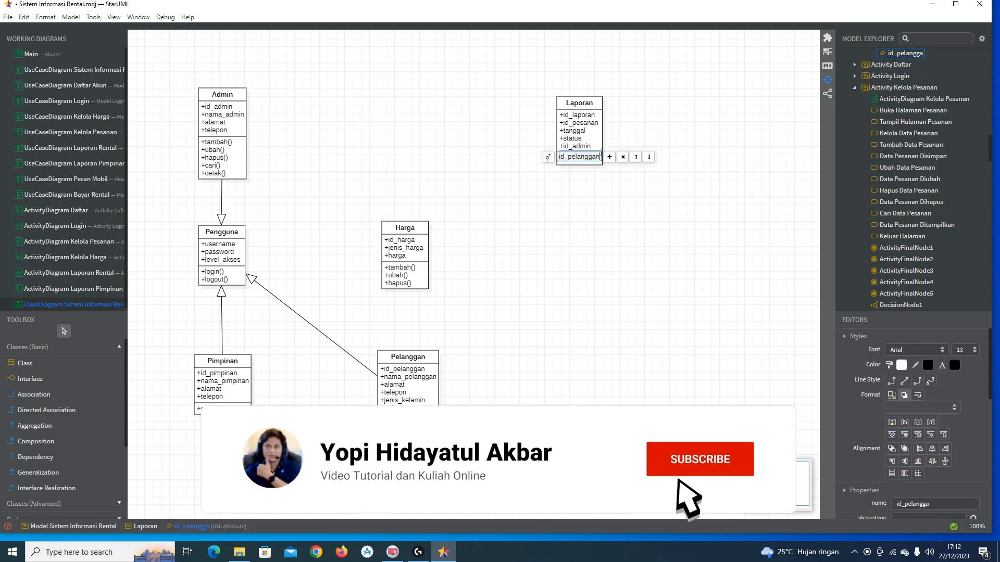
pyautogui.press('Return')
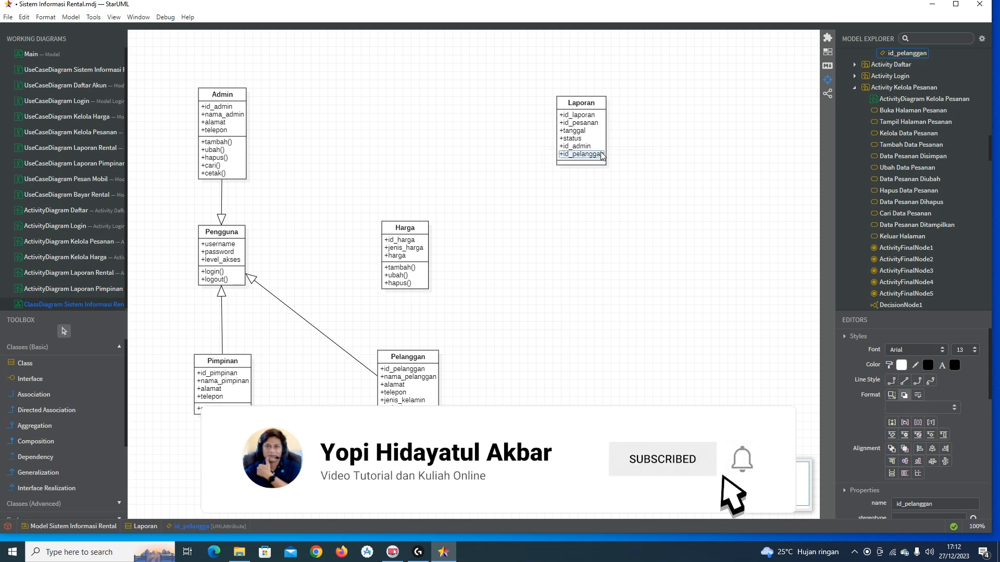
pyautogui.click(611, 225)
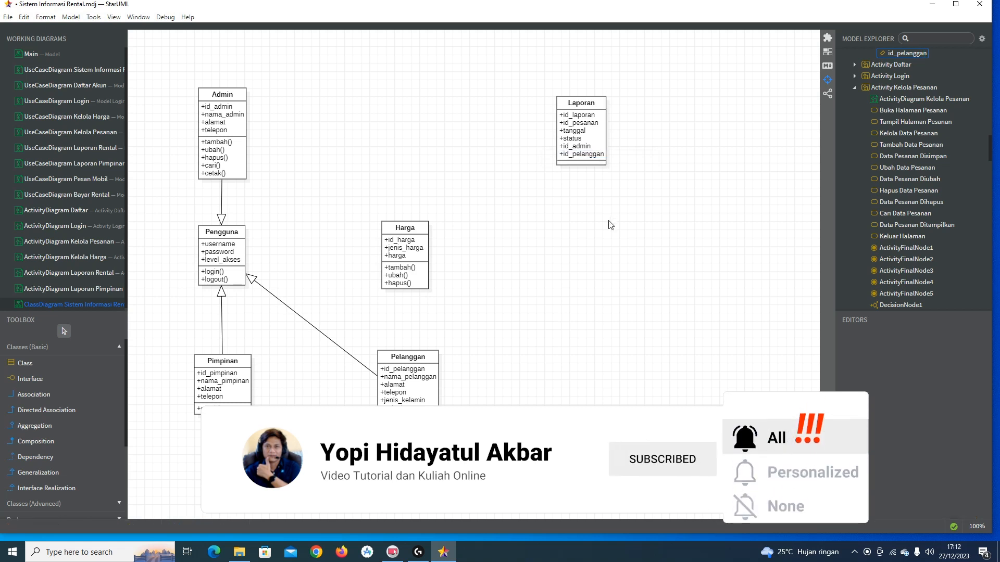
# Step: Add the operations tambah(), ubah() and hapus() to the Laporan class
pyautogui.doubleClick(581, 103)
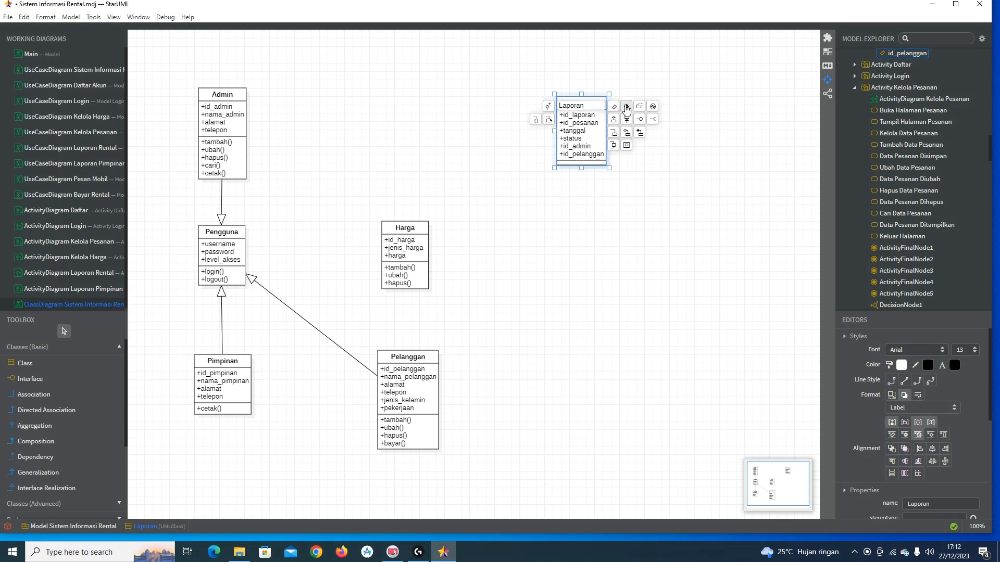
pyautogui.click(625, 108)
pyautogui.write('tambah')
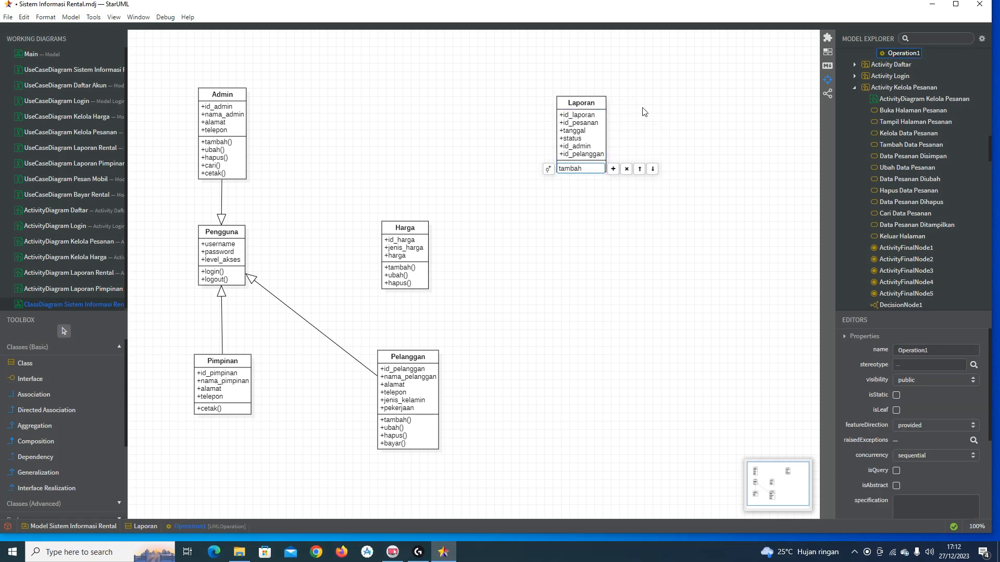
pyautogui.press('Return')
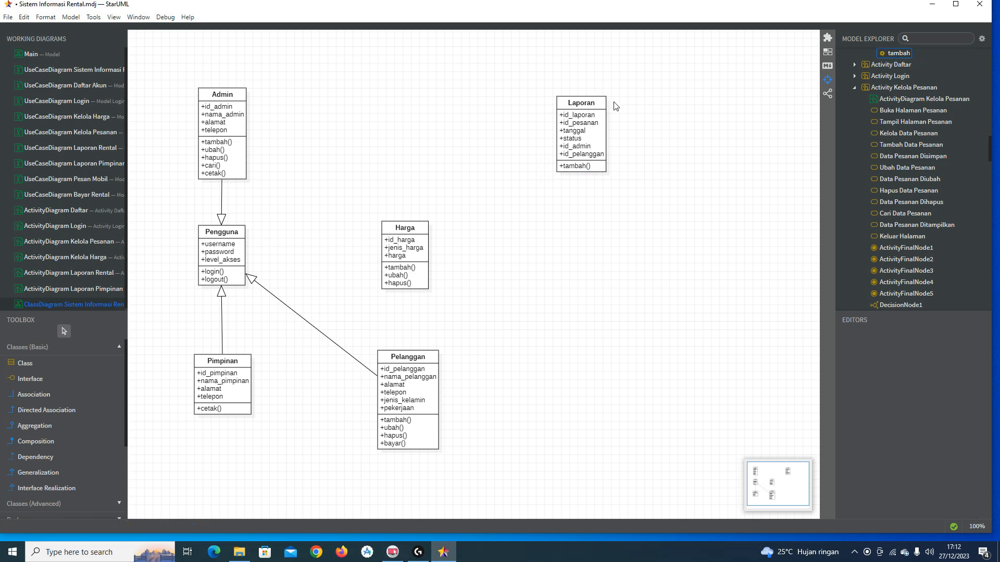
pyautogui.doubleClick(591, 167)
pyautogui.click(612, 172)
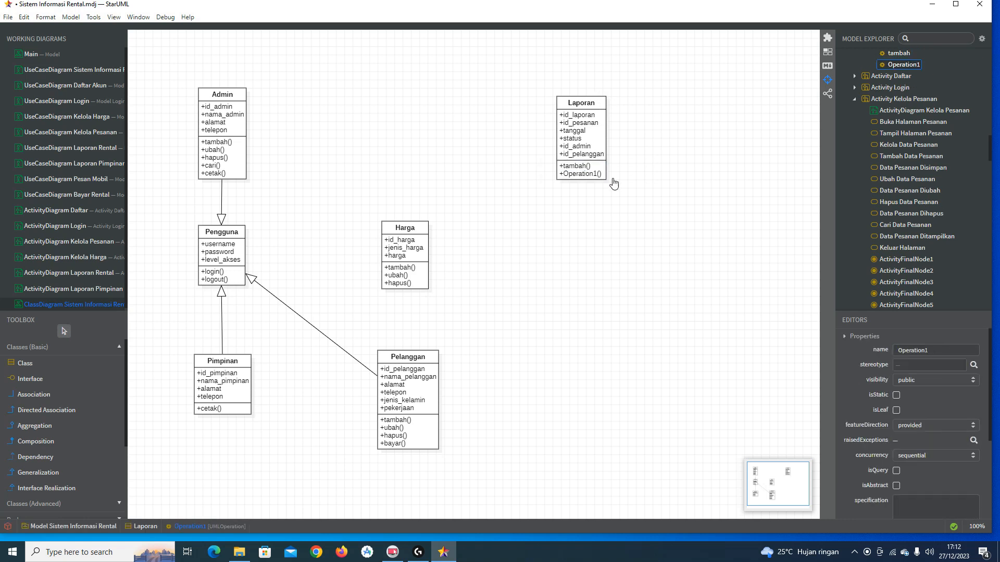
pyautogui.write('ubah')
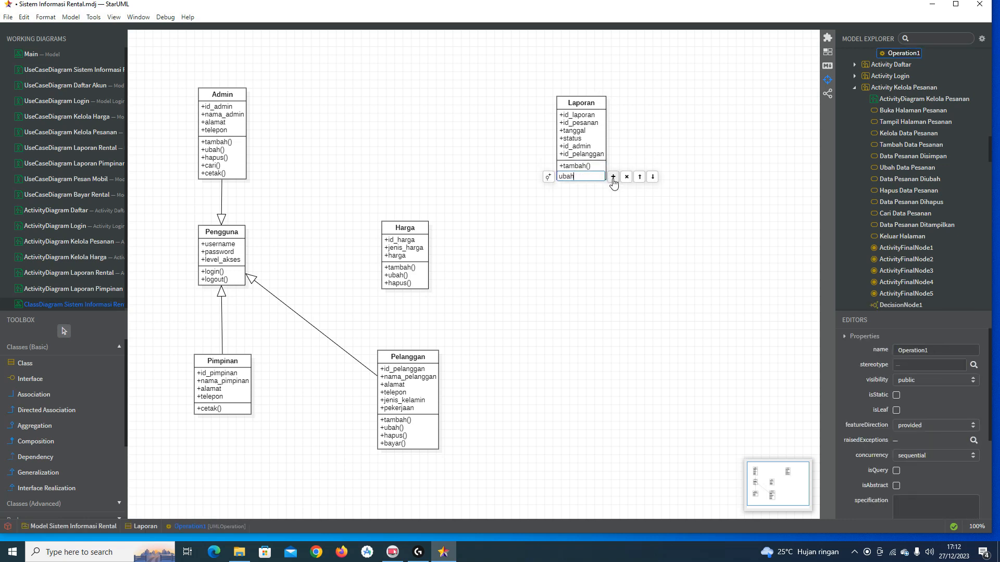
pyautogui.press('Return')
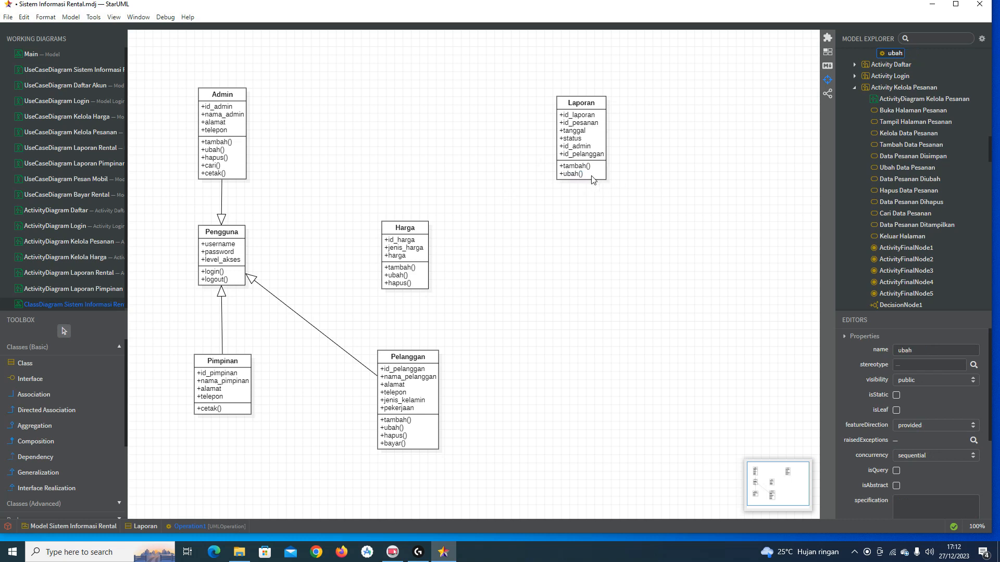
pyautogui.doubleClick(592, 176)
pyautogui.click(613, 177)
pyautogui.write('hapus')
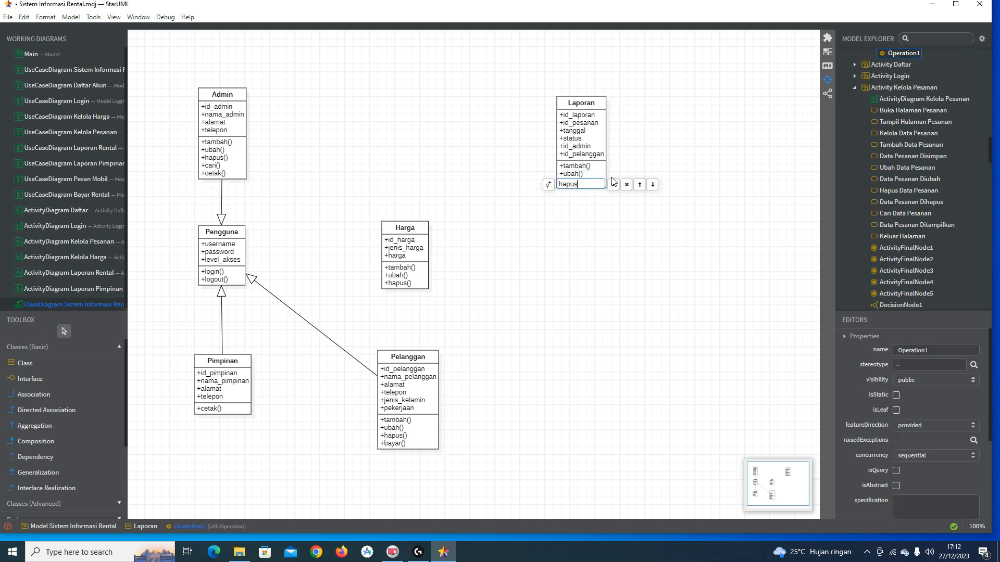
pyautogui.press('Return')
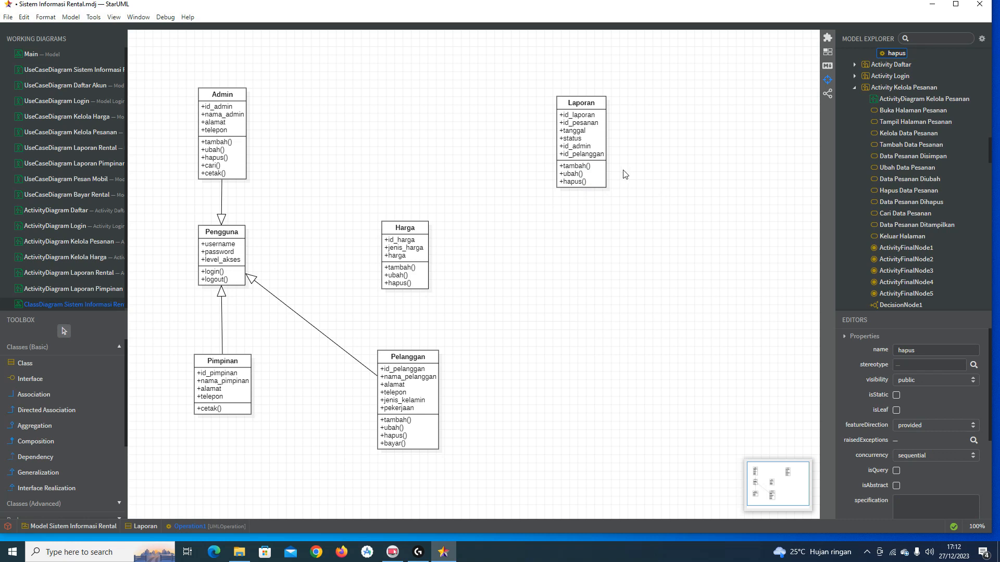
# Step: Add cetak() and cari() as the fourth and fifth Laporan operations
pyautogui.doubleClick(594, 183)
pyautogui.doubleClick(590, 182)
pyautogui.click(613, 190)
pyautogui.write('cetak')
pyautogui.press('Return')
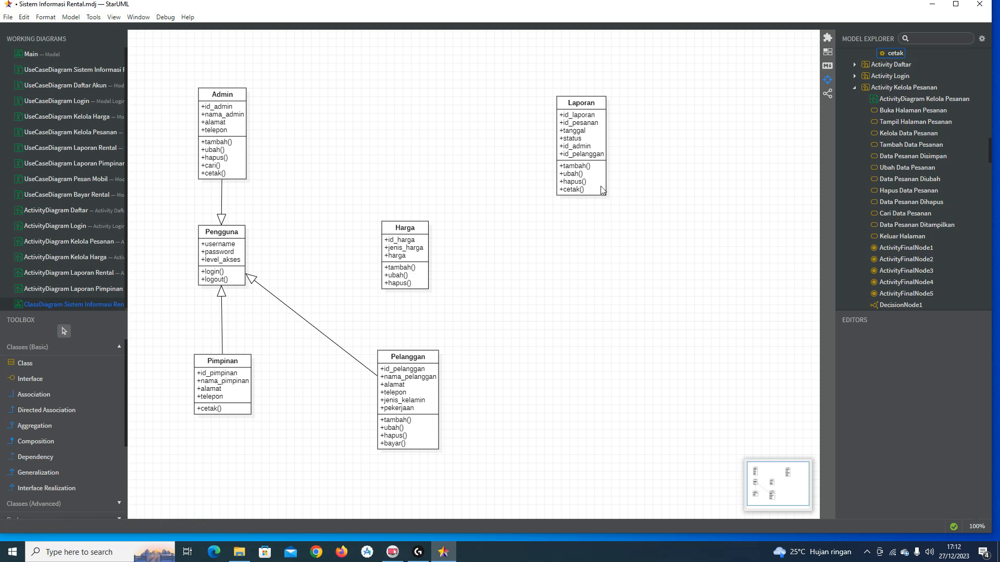
pyautogui.doubleClick(601, 190)
pyautogui.click(613, 192)
pyautogui.write('car')
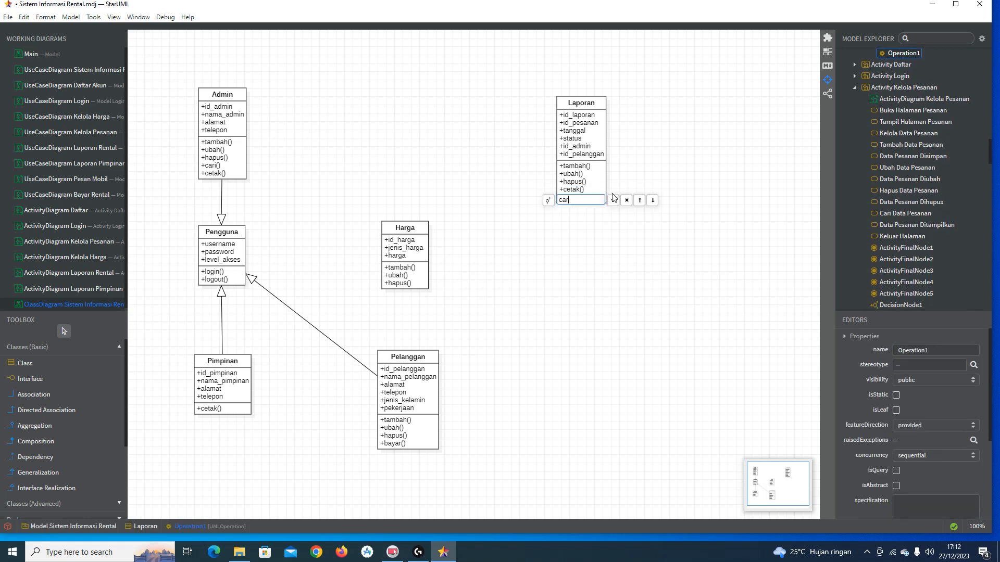
pyautogui.write('i')
pyautogui.press('Return')
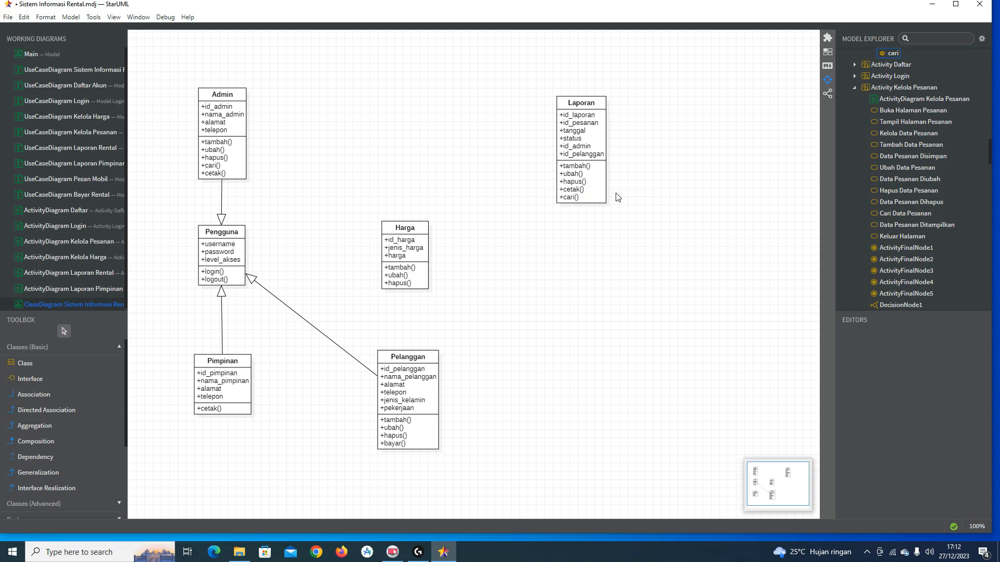
# Step: Nudge the Laporan class slightly up and left, then deselect it
pyautogui.moveTo(570, 129); pyautogui.dragTo(566, 121)
pyautogui.scroll(-1, 644, 227)
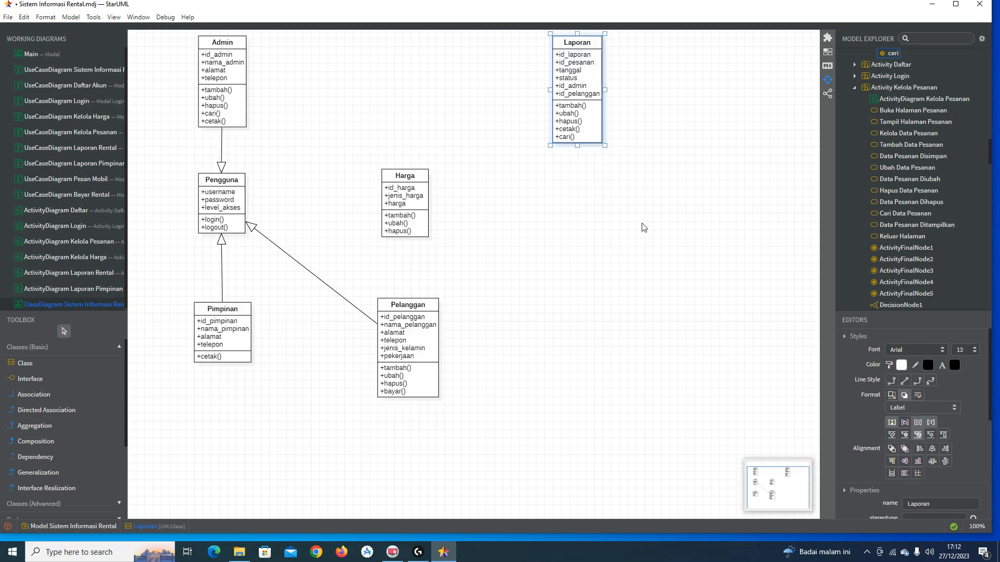
pyautogui.click(635, 228)
pyautogui.scroll(1, 638, 228)
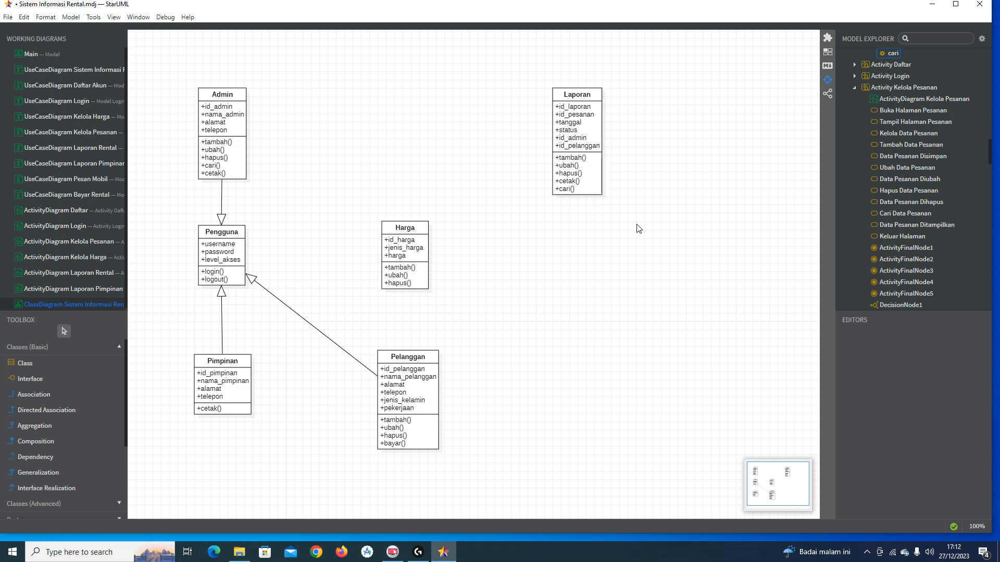
# Step: Create a new class named Pesanan below Laporan
pyautogui.click(85, 363)
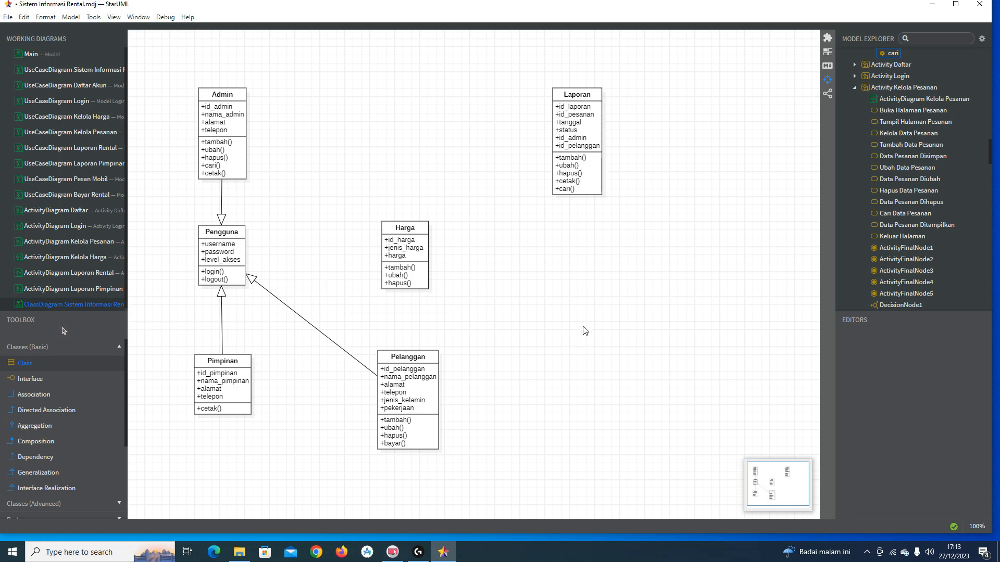
pyautogui.click(567, 342)
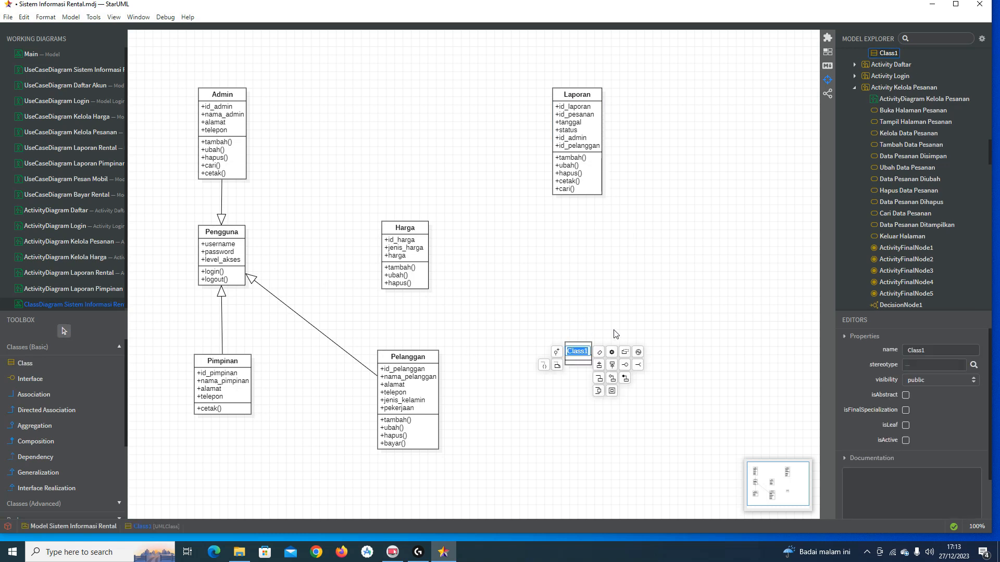
pyautogui.write('Pesanan')
pyautogui.press('Return')
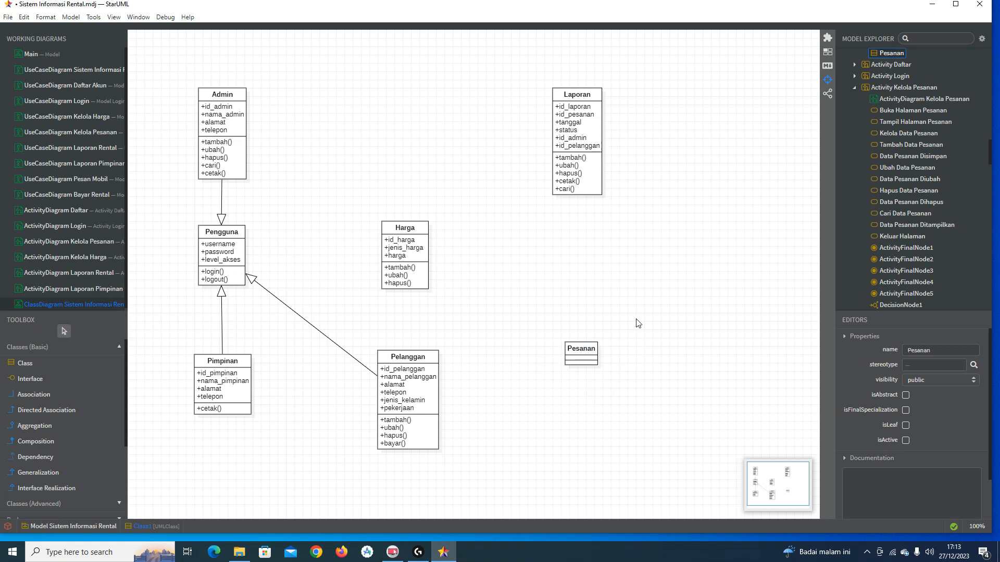
# Step: Start Pesanan's first attribute, typing id_pesanan
pyautogui.click(593, 353)
pyautogui.doubleClick(593, 353)
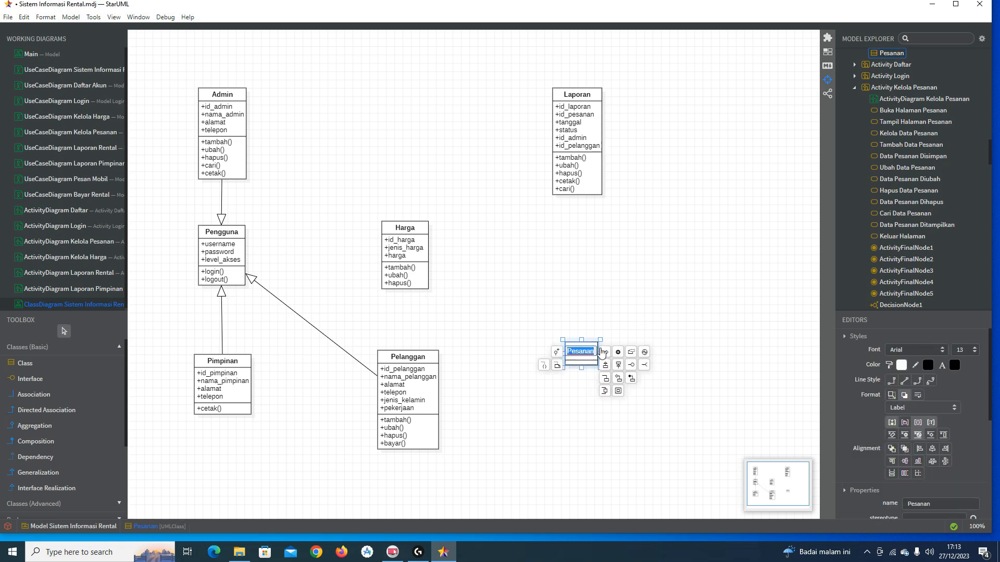
pyautogui.hotkey('ctrl', 'Return')
pyautogui.press('BackSpace')
pyautogui.write('id_pesanan')
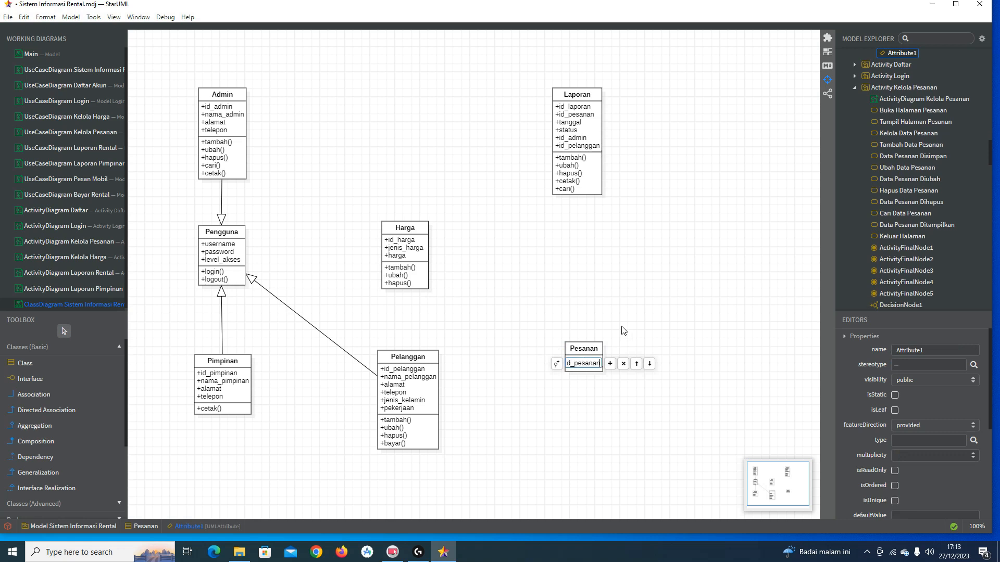
# Step: Confirm id_pesanan and add id_pelanggan as Pesanan's second attribute
pyautogui.press('Return')
pyautogui.doubleClick(595, 365)
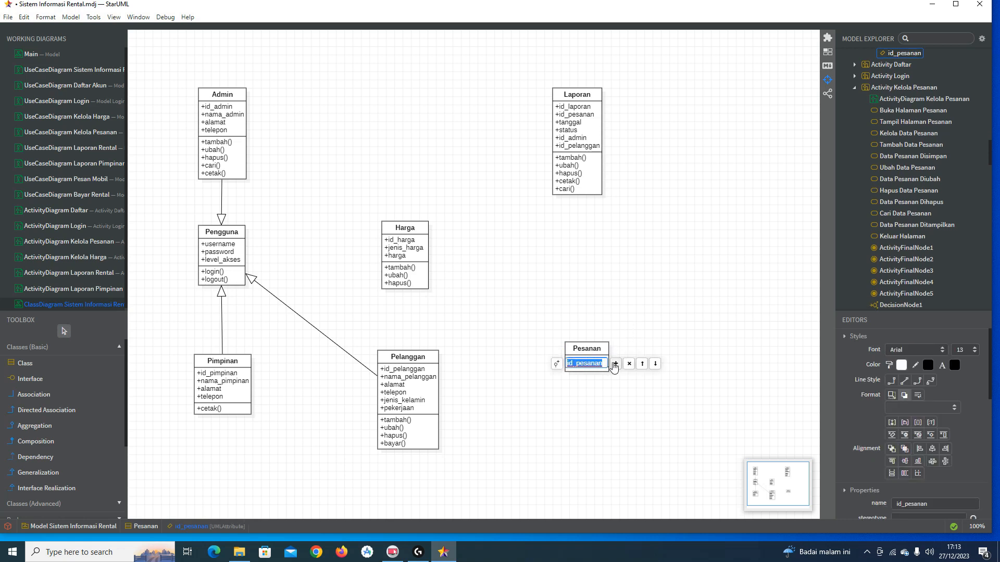
pyautogui.click(614, 364)
pyautogui.write('id_pelanggan')
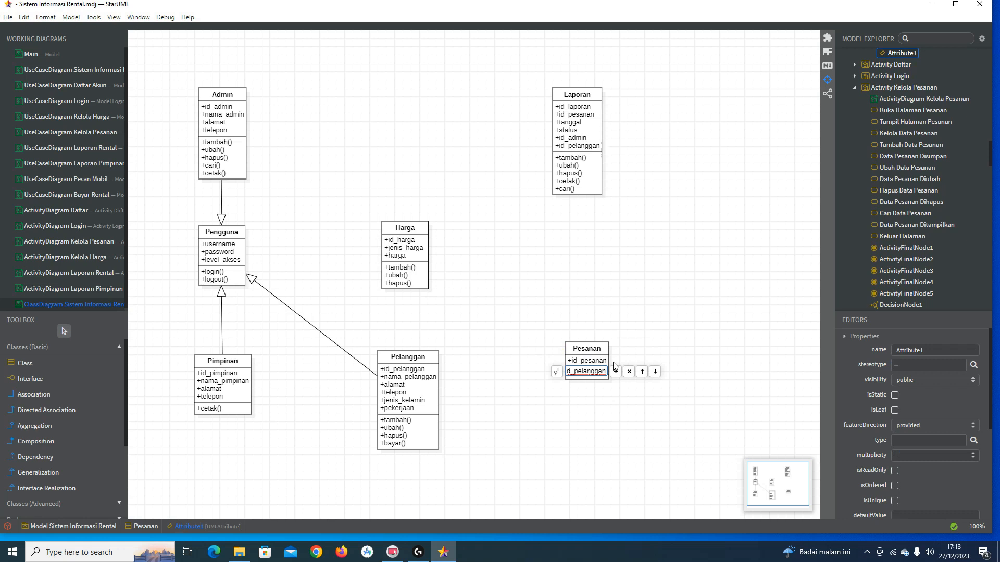
pyautogui.press('Return')
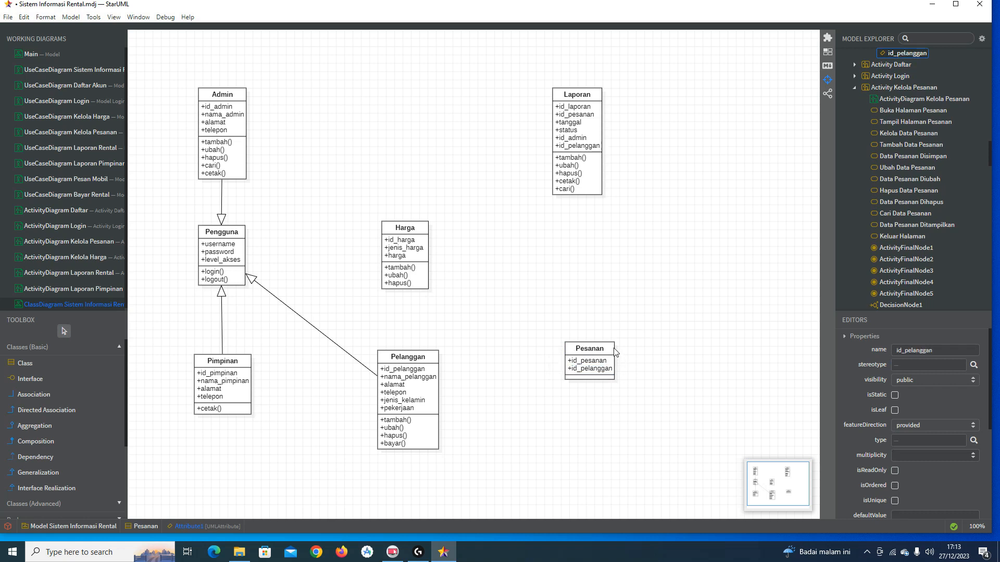
# Step: Add a third Pesanan attribute, correcting its name to id_harga
pyautogui.doubleClick(613, 348)
pyautogui.click(620, 350)
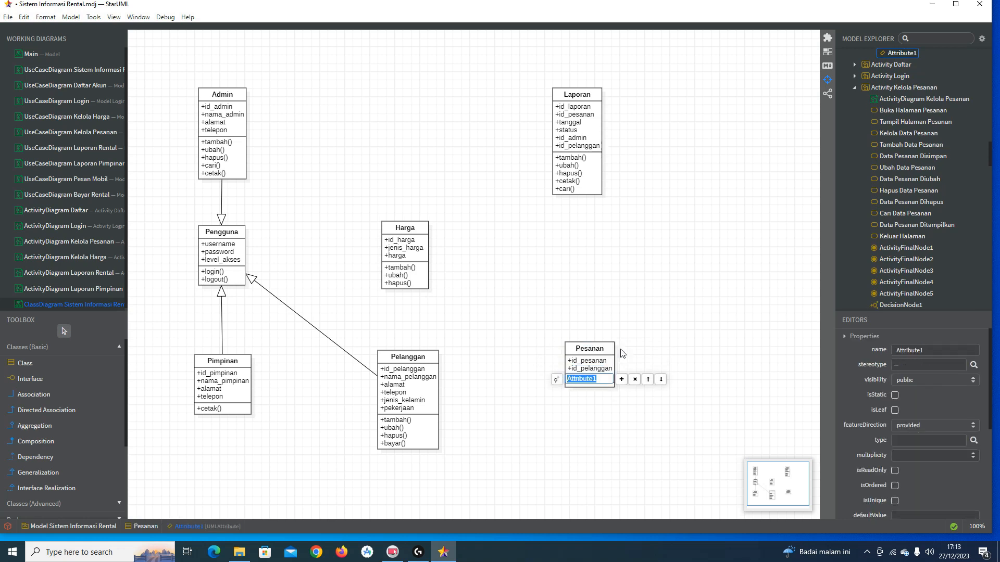
pyautogui.write('id_biaya')
pyautogui.press('Return')
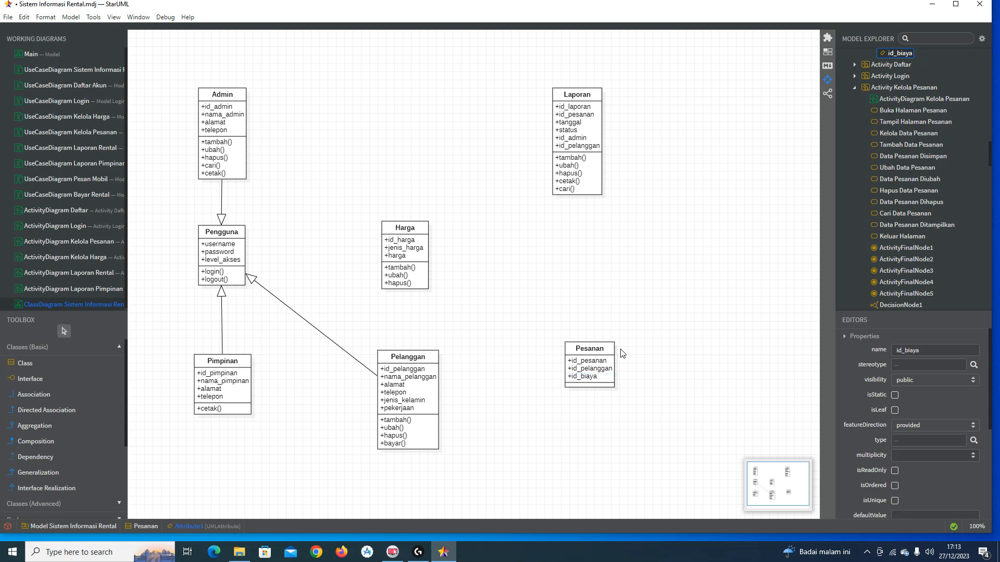
pyautogui.doubleClick(590, 378)
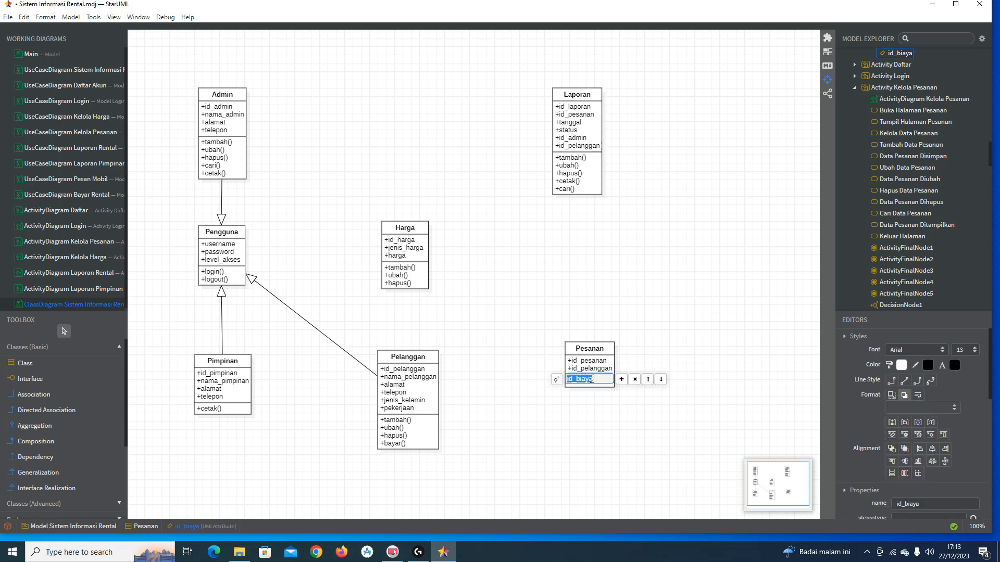
pyautogui.write('harga')
pyautogui.press('Return')
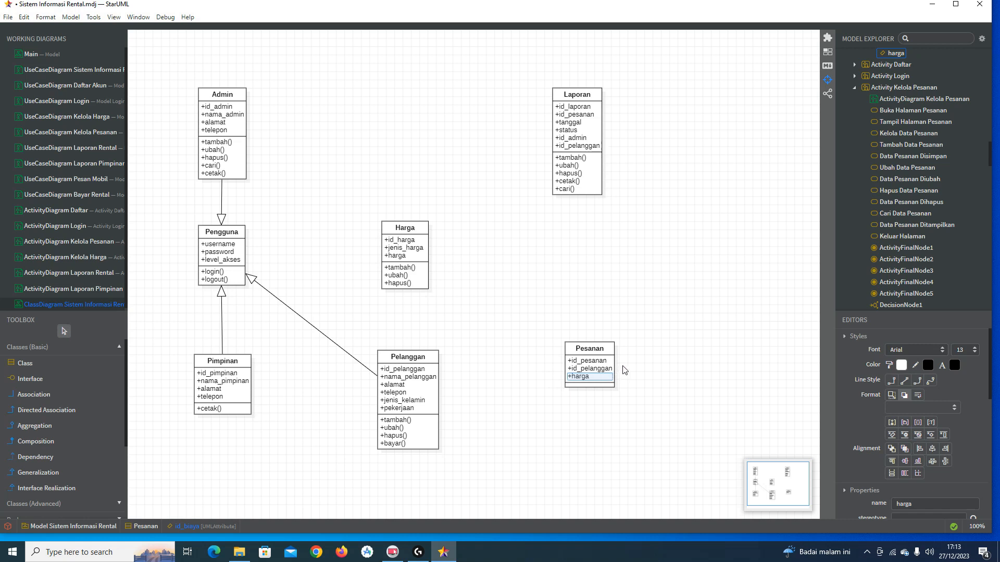
pyautogui.doubleClick(589, 379)
pyautogui.click(574, 379)
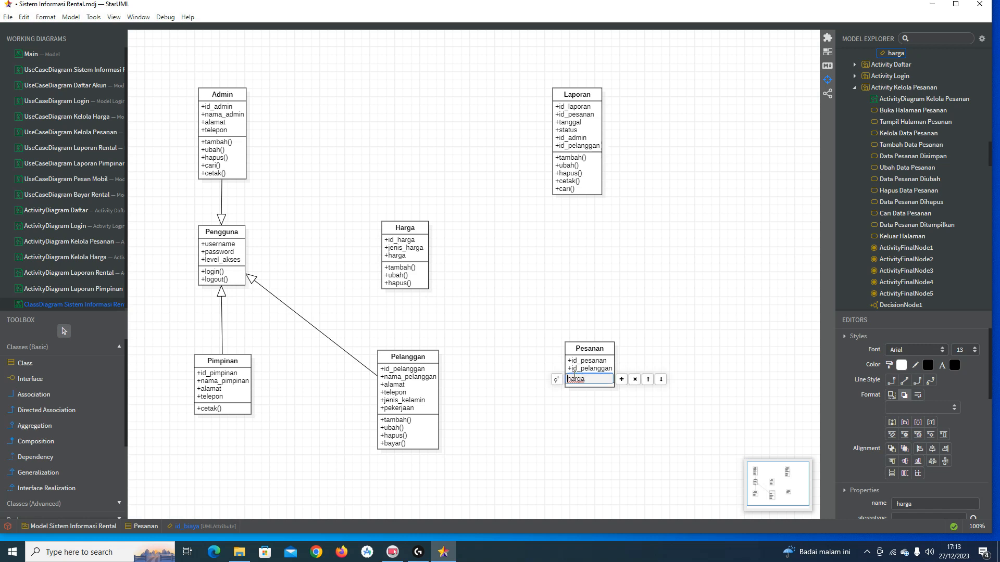
pyautogui.write('id_')
pyautogui.press('Return')
# Step: Add durasi and jam_mulai attributes to Pesanan
pyautogui.doubleClick(601, 382)
pyautogui.click(621, 380)
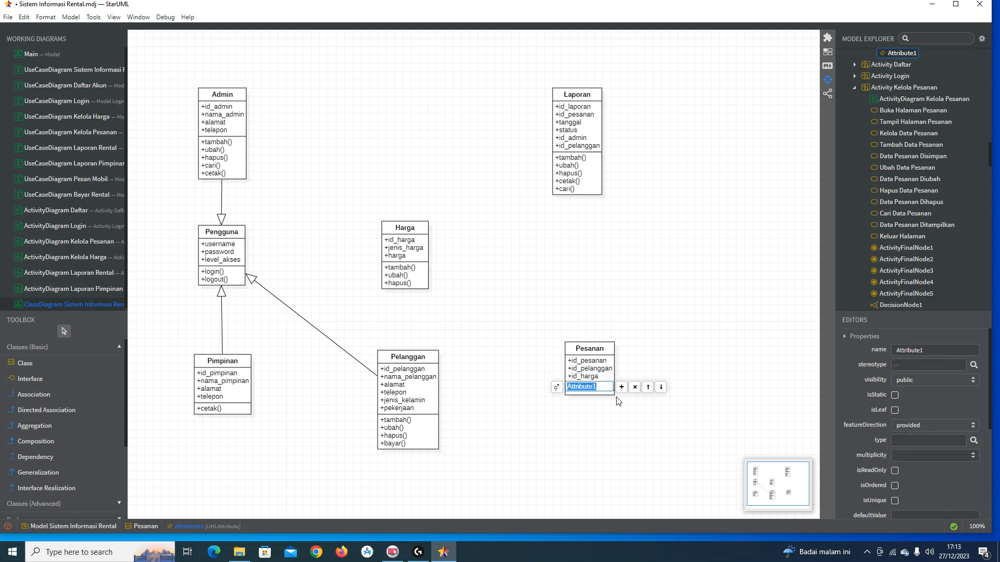
pyautogui.write('durasi')
pyautogui.press('Return')
pyautogui.doubleClick(610, 388)
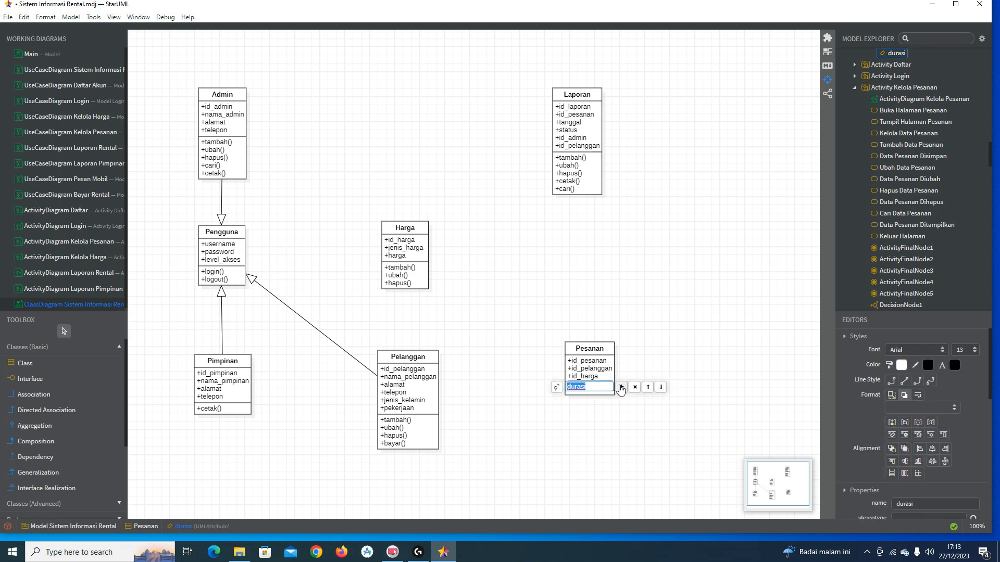
pyautogui.click(620, 387)
pyautogui.press('BackSpace')
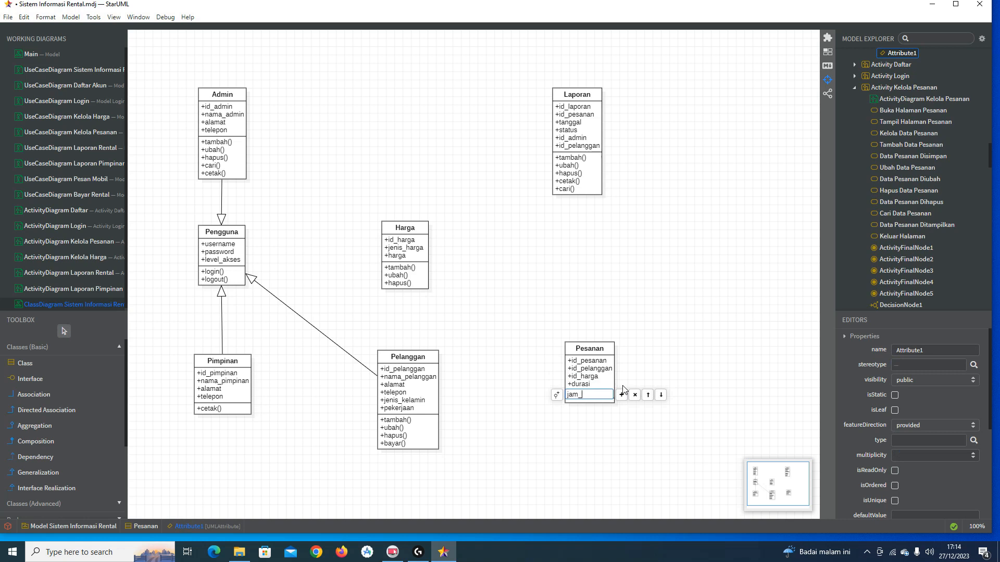
pyautogui.write('jam_mulai')
pyautogui.press('Return')
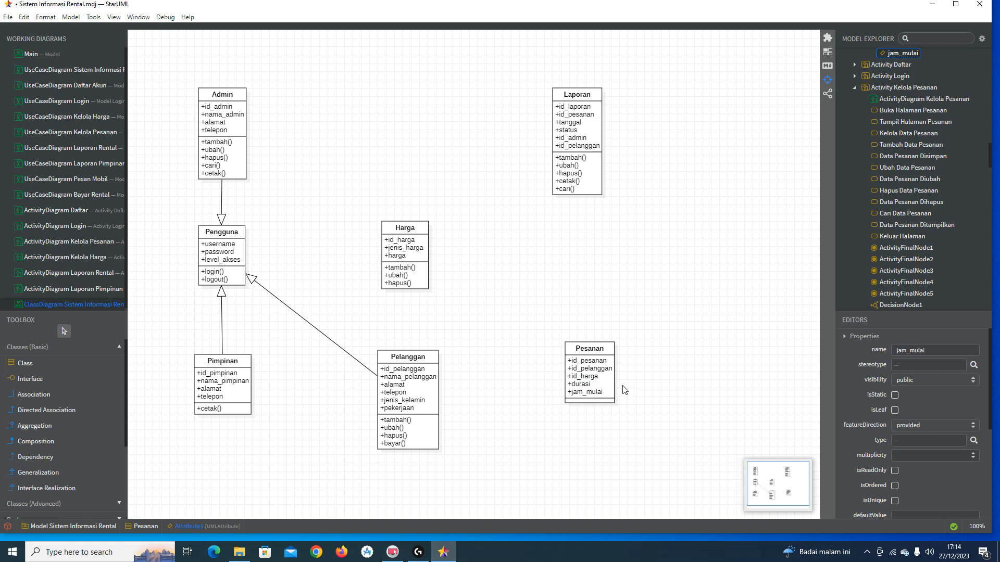
# Step: Add jam_selesai and total as Pesanan's last attributes
pyautogui.doubleClick(604, 395)
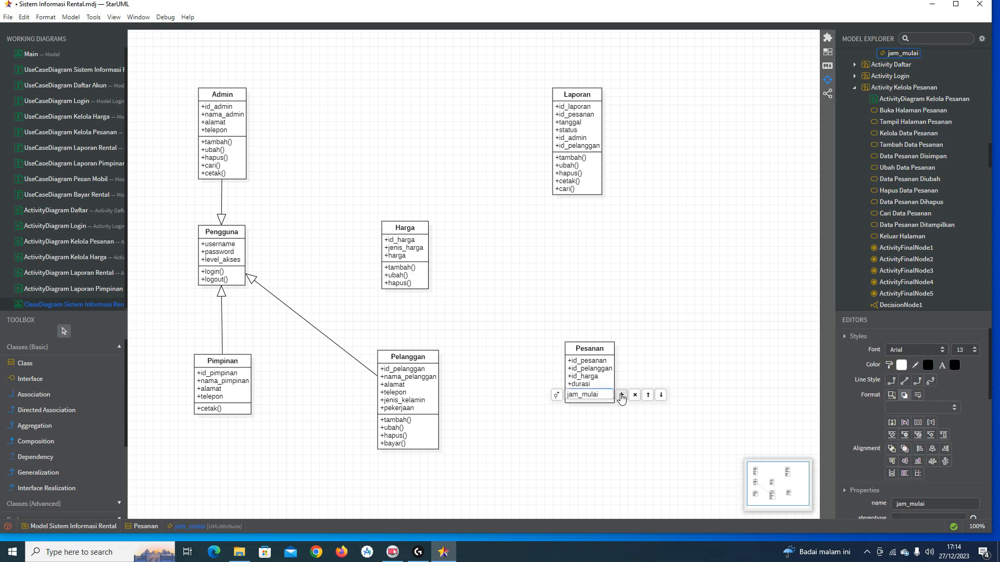
pyautogui.click(621, 396)
pyautogui.write('jam_selesai')
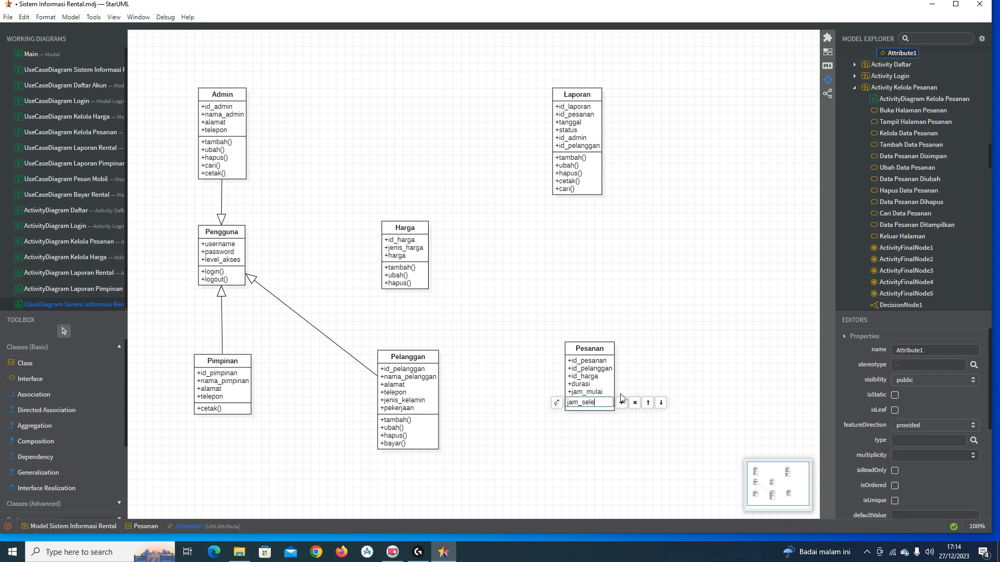
pyautogui.hotkey('ctrl', 'a')
pyautogui.press('Right')
pyautogui.press('BackSpace')
pyautogui.press('Return')
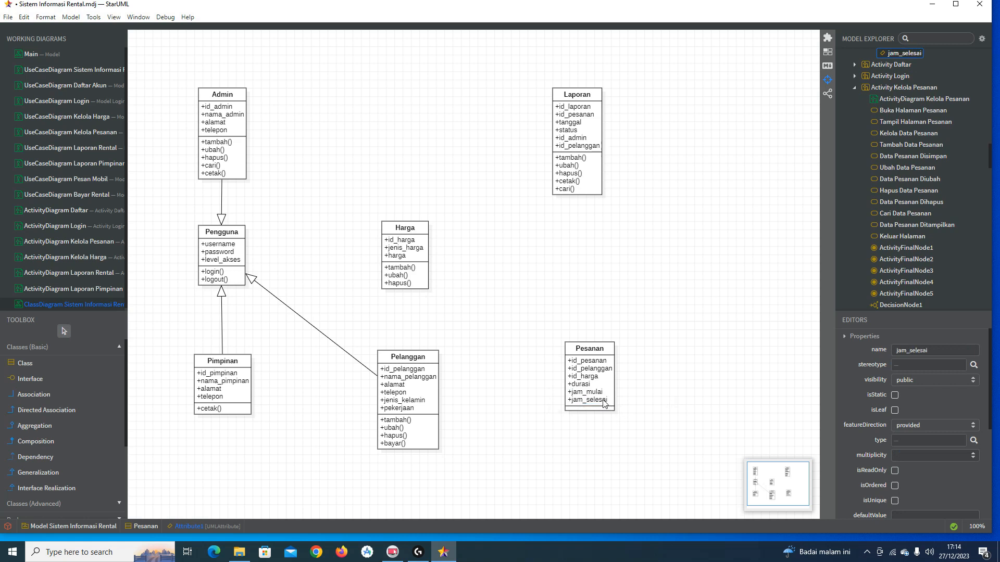
pyautogui.doubleClick(605, 403)
pyautogui.click(620, 403)
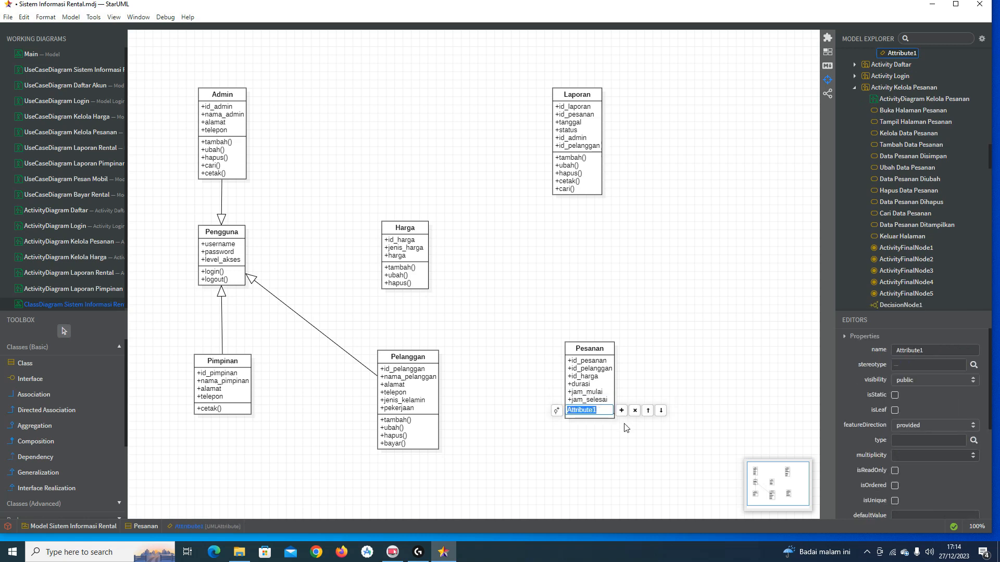
pyautogui.write('total')
pyautogui.press('Return')
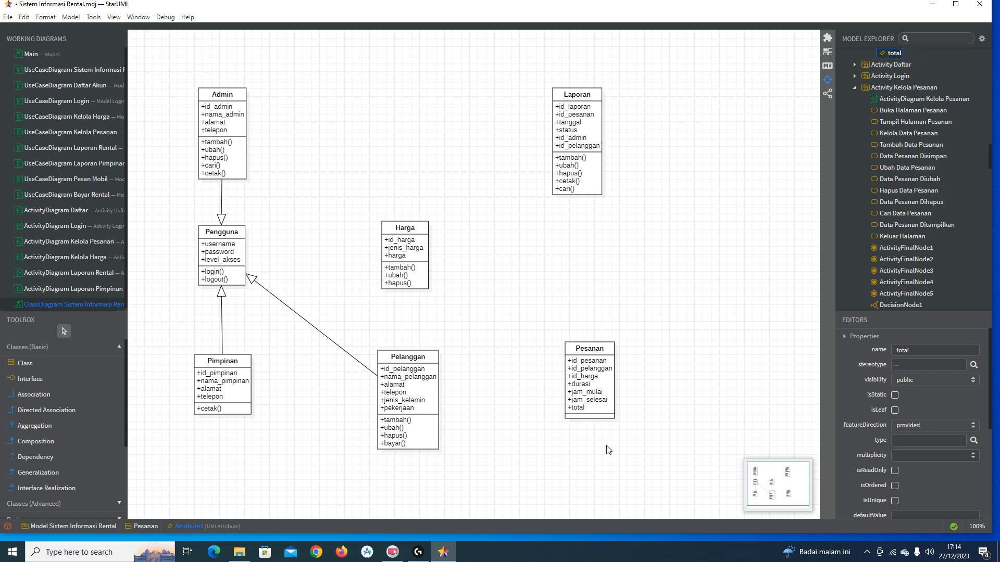
pyautogui.doubleClick(606, 351)
# Step: Add the operations tambah(), ubah() and hapus() to Pesanan
pyautogui.click(634, 353)
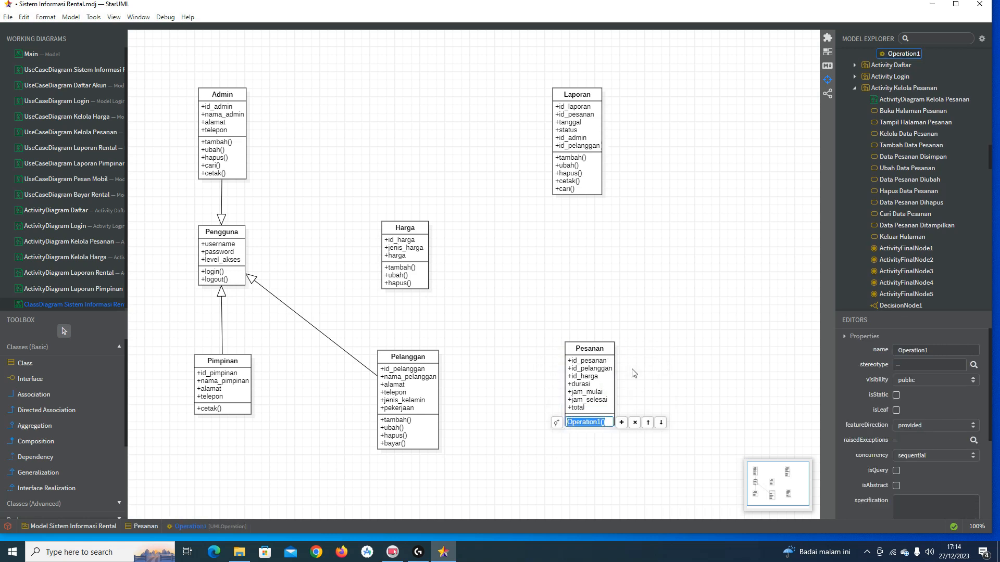
pyautogui.write('tambah')
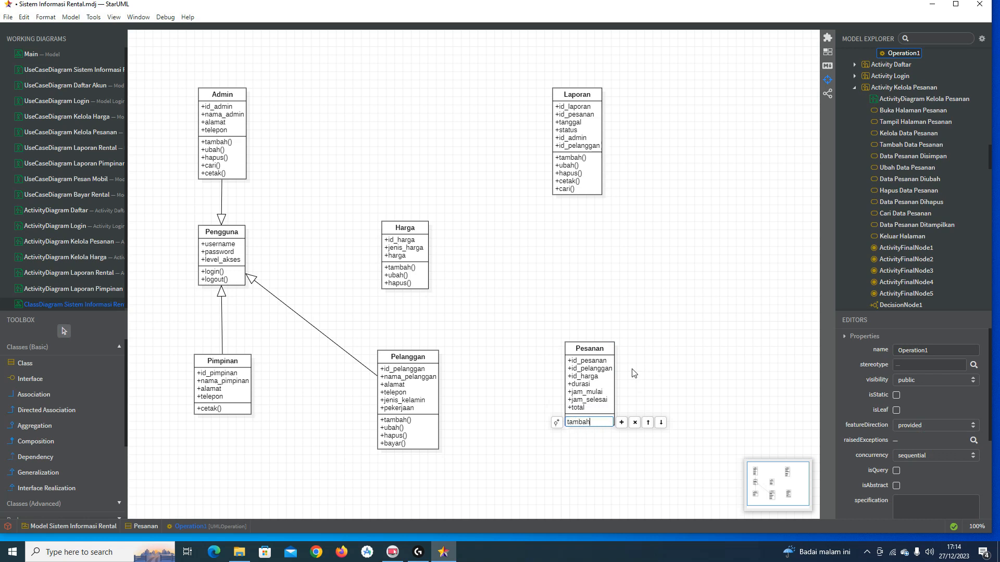
pyautogui.press('Return')
pyautogui.click(612, 350)
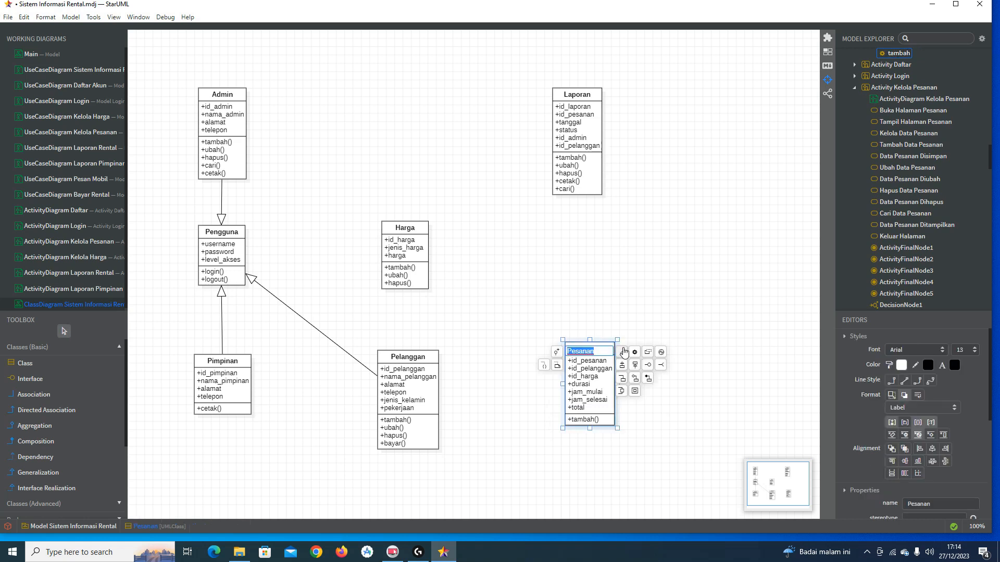
pyautogui.click(635, 354)
pyautogui.write('ubah')
pyautogui.press('Return')
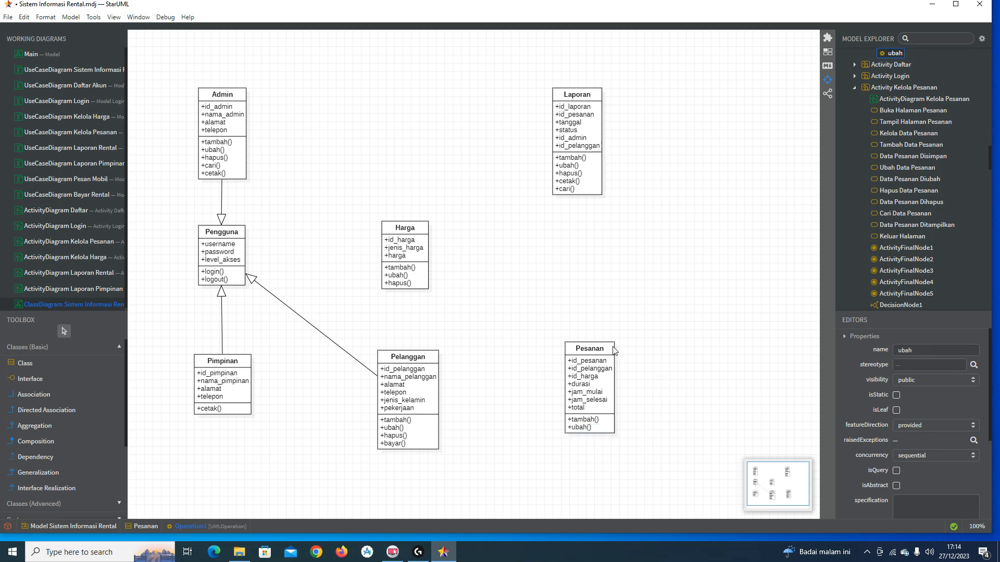
pyautogui.doubleClick(610, 351)
pyautogui.click(635, 352)
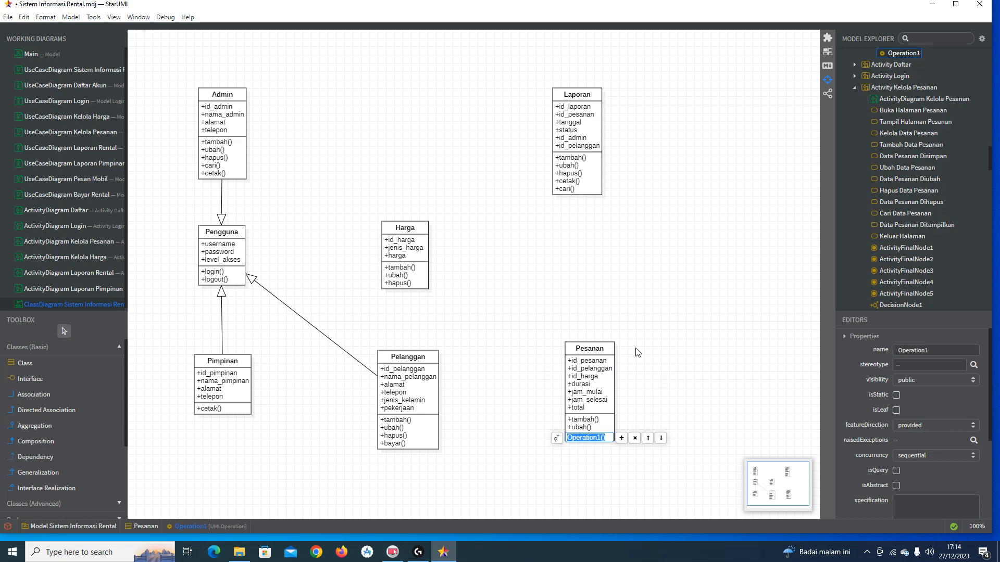
pyautogui.write('hapus')
pyautogui.press('Return')
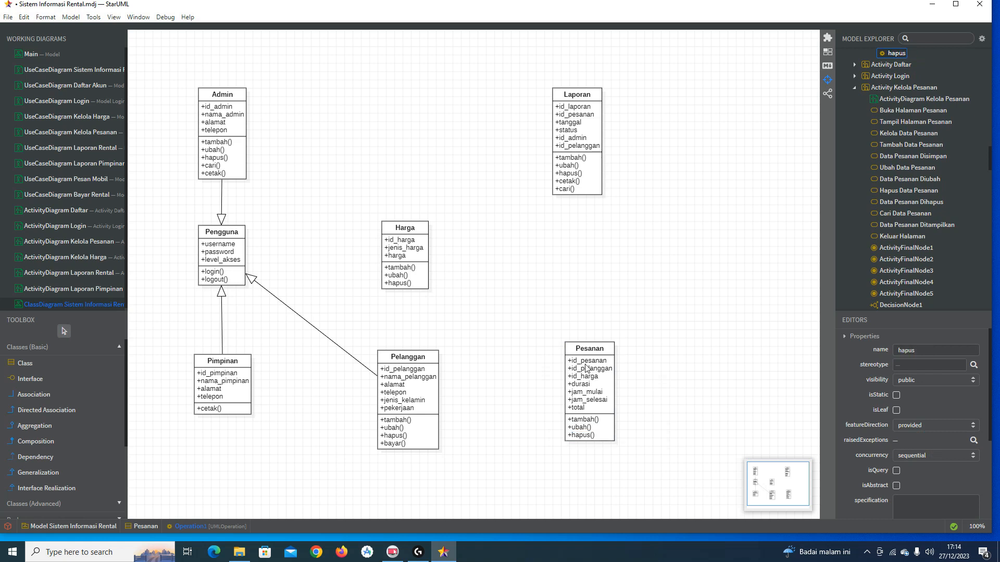
# Step: Add cari() and cetak() to Pesanan, cancelling the unexpected Save Changes prompt
pyautogui.doubleClick(609, 350)
pyautogui.click(633, 356)
pyautogui.write('ca')
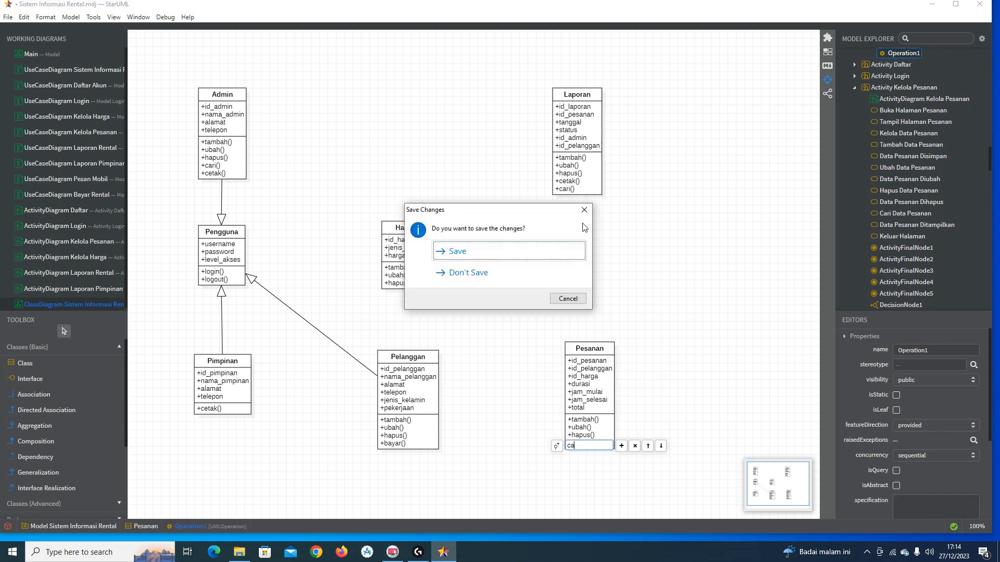
pyautogui.click(584, 209)
pyautogui.click(590, 443)
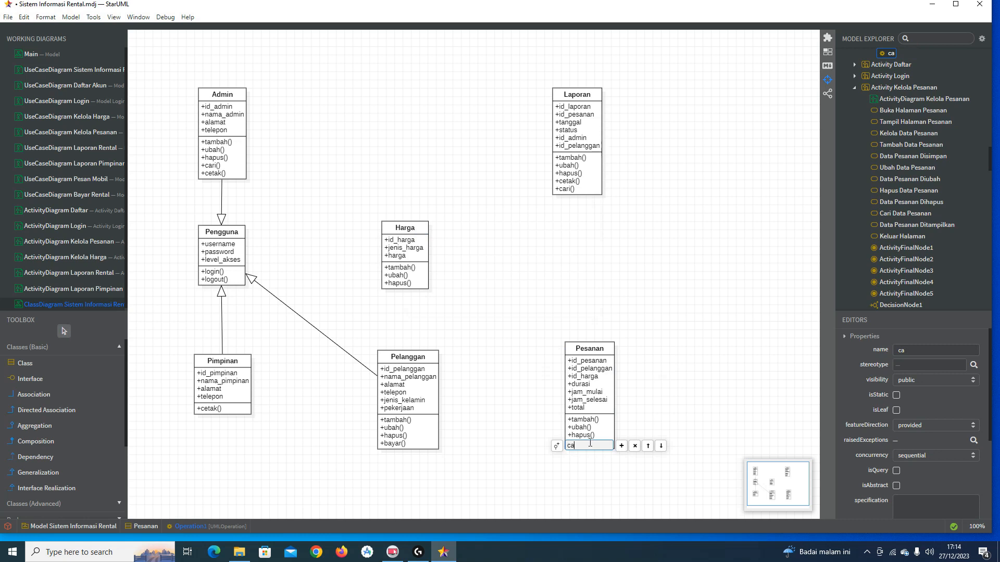
pyautogui.press('Return')
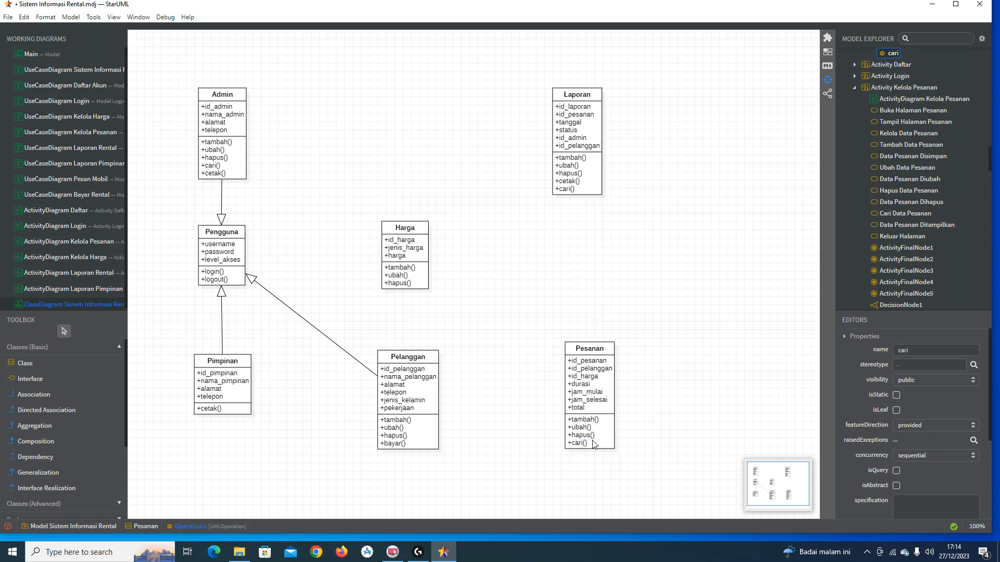
pyautogui.doubleClick(611, 358)
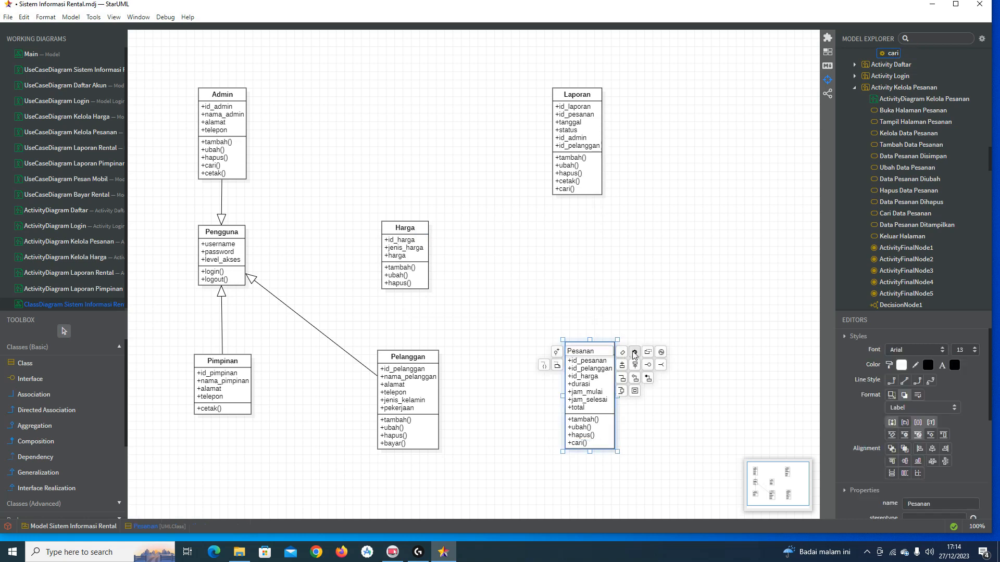
pyautogui.click(633, 354)
pyautogui.write('cetak')
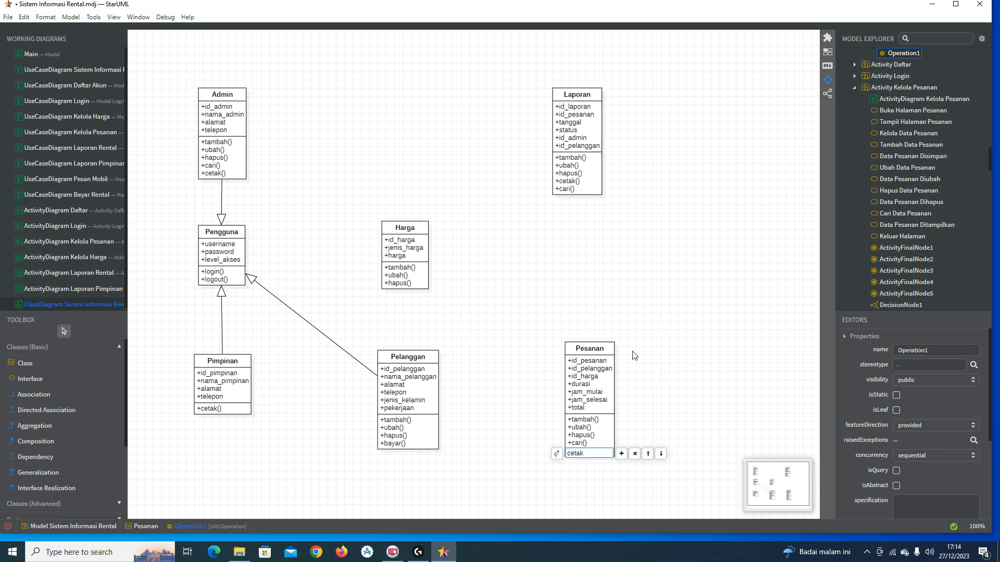
pyautogui.press('Return')
pyautogui.click(634, 356)
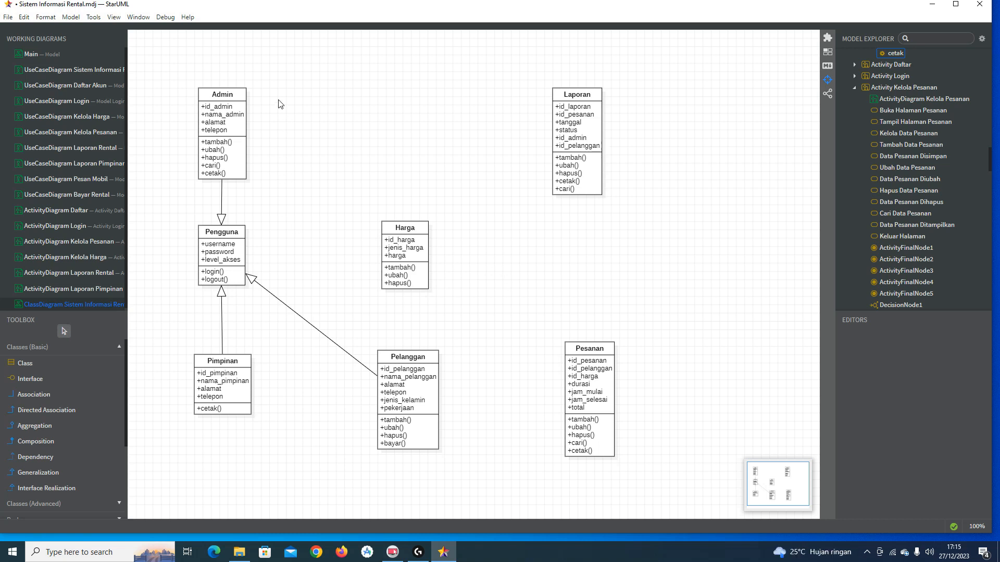
# Step: Draw an unnamed plain association from Admin to Laporan, keeping the line straight
pyautogui.click(68, 395)
pyautogui.moveTo(232, 118); pyautogui.dragTo(563, 125)
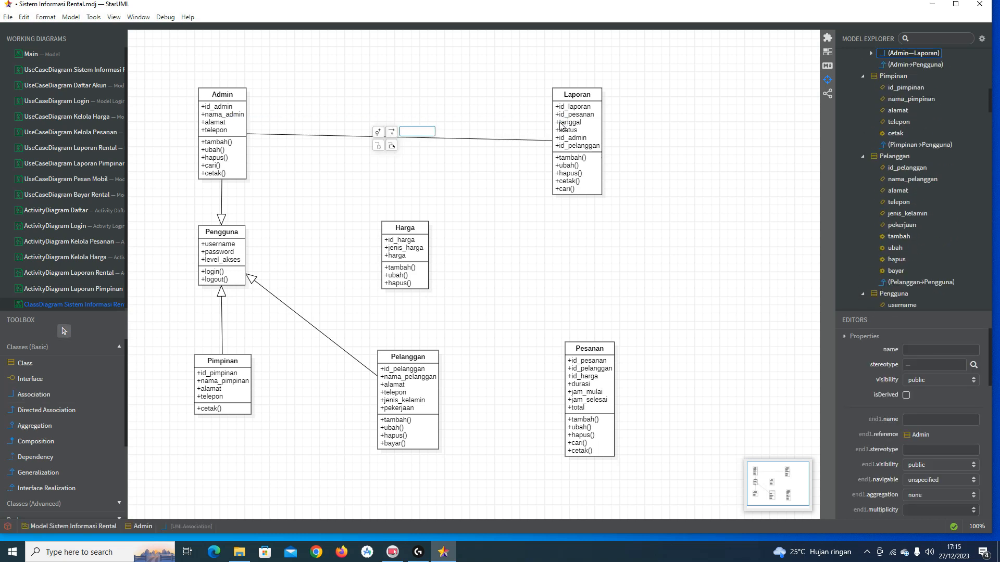
pyautogui.click(539, 136)
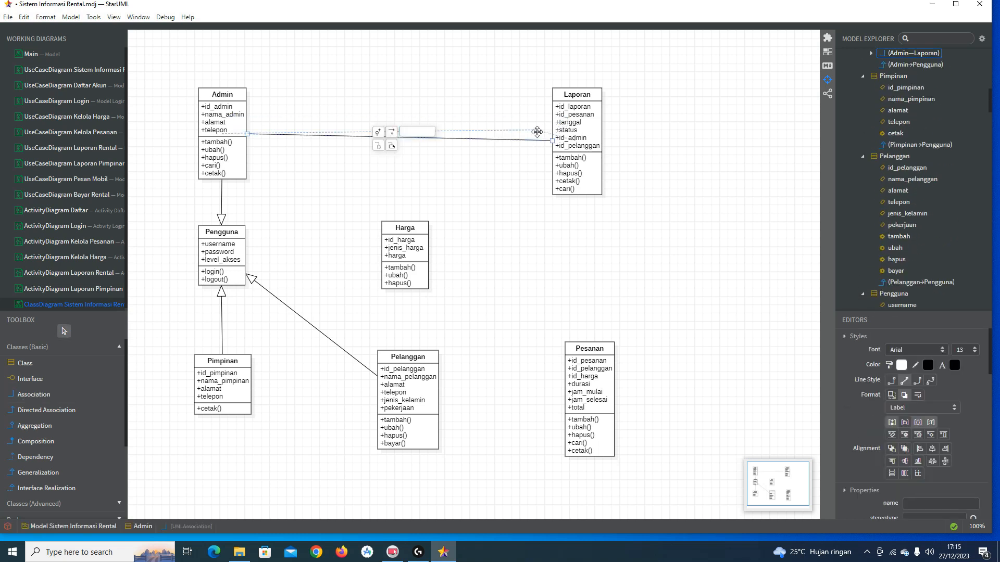
pyautogui.moveTo(539, 137); pyautogui.dragTo(538, 138)
pyautogui.hotkey('ctrl', 'z')
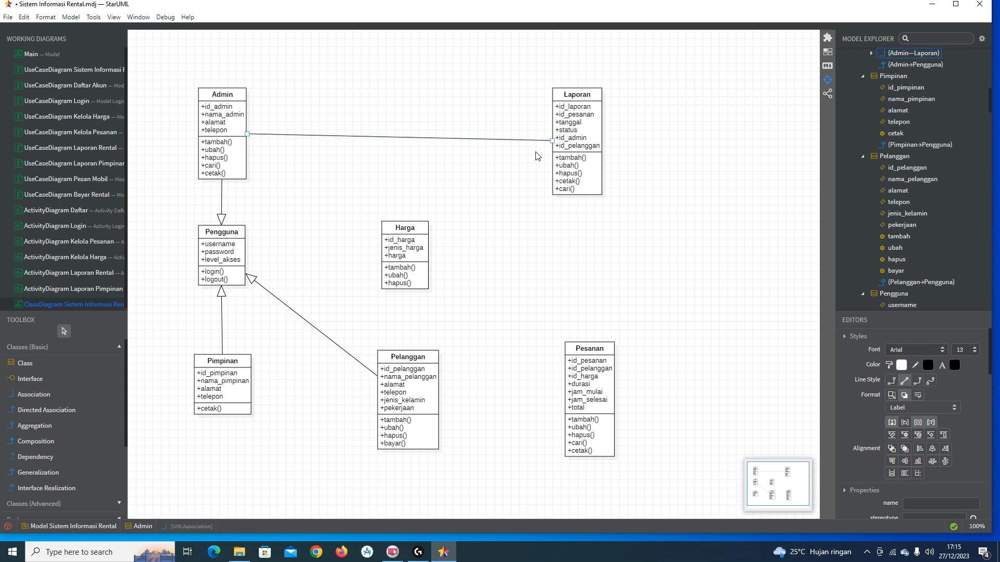
# Step: Nudge the Laporan class slightly upward
pyautogui.click(578, 115)
pyautogui.moveTo(583, 94); pyautogui.dragTo(586, 90)
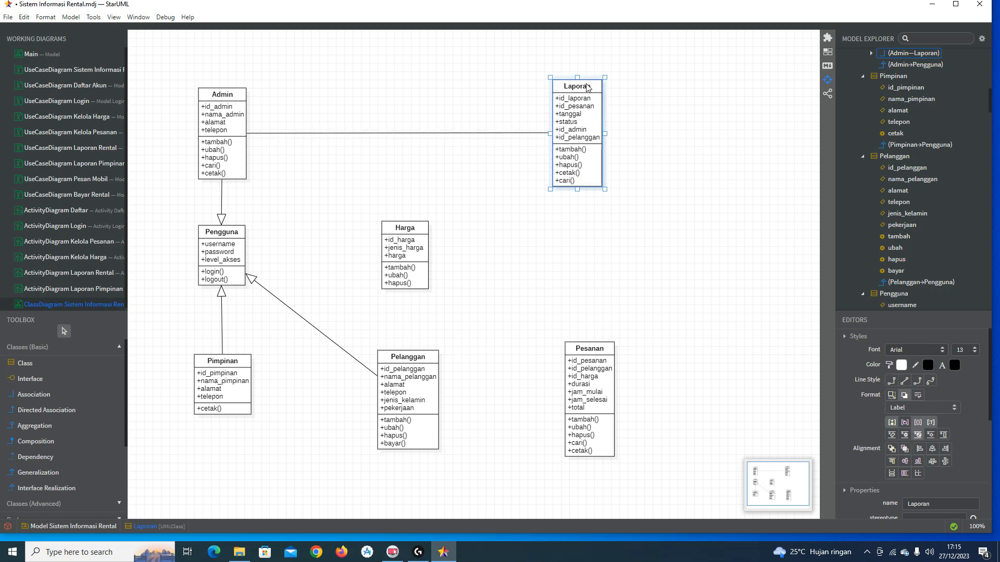
pyautogui.click(592, 204)
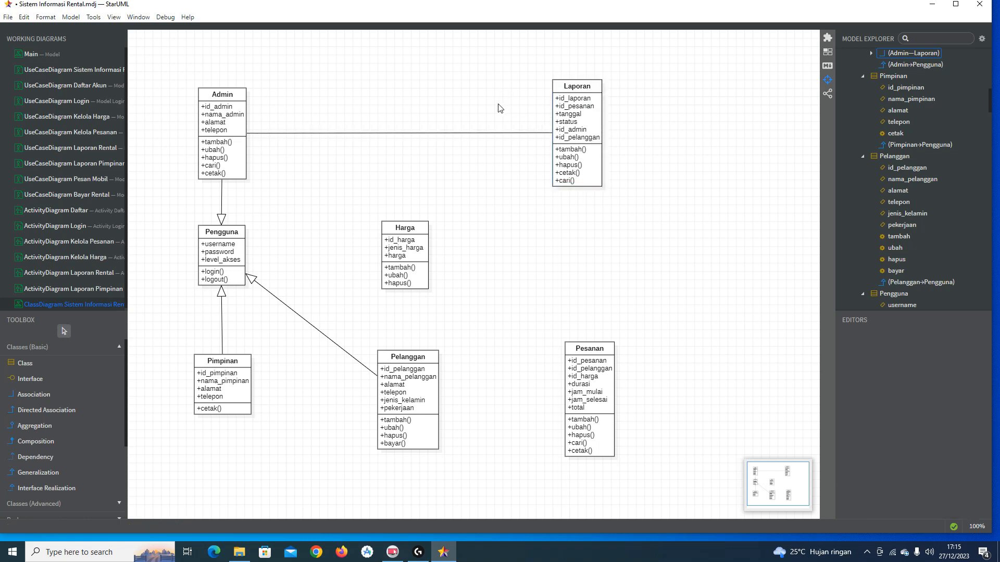
# Step: Give the Admin–Laporan association multiplicity 1 at Admin and 1..* at Laporan
pyautogui.click(489, 133)
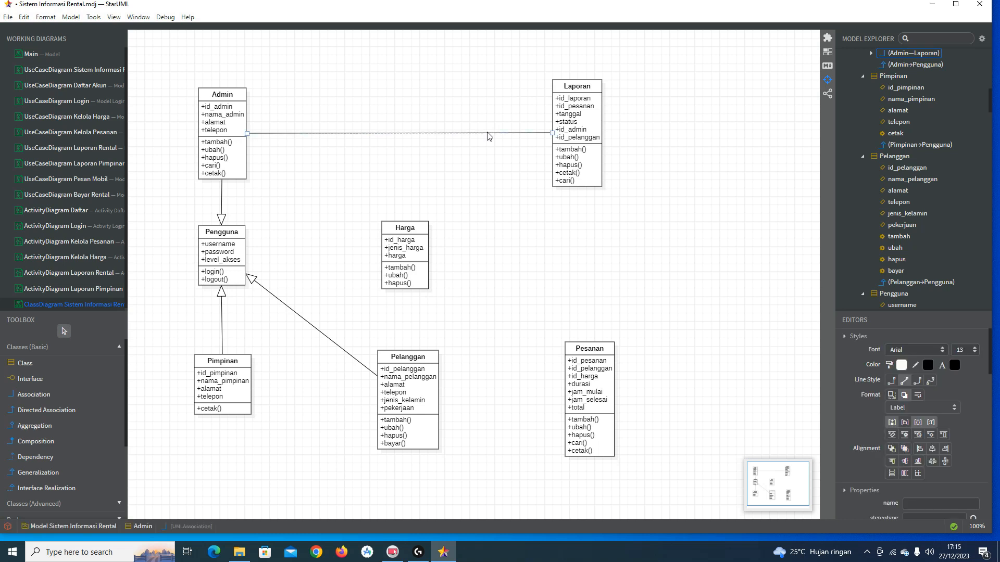
pyautogui.scroll(-5, 921, 430)
pyautogui.scroll(-1, 932, 435)
pyautogui.scroll(4, 949, 416)
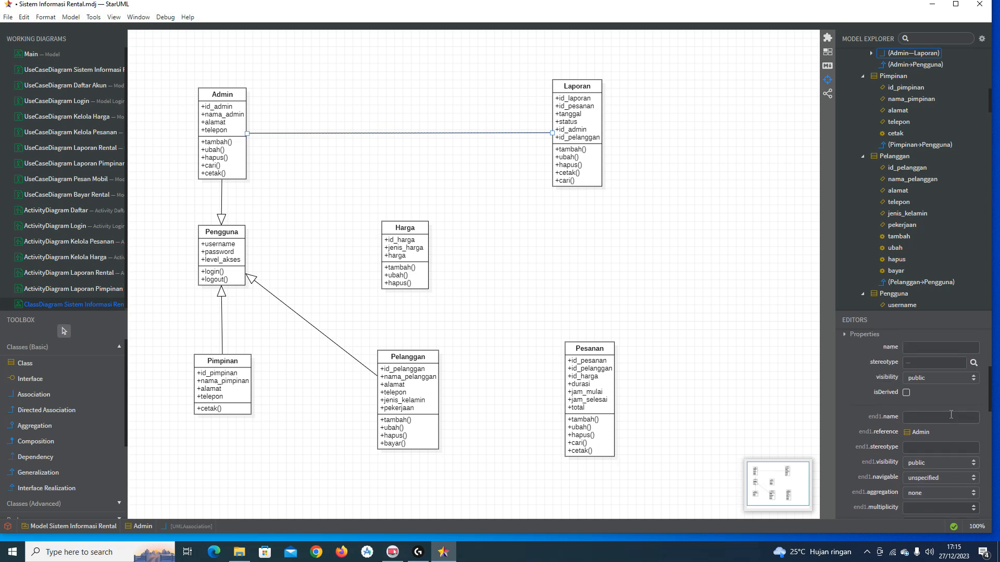
pyautogui.scroll(-4, 950, 414)
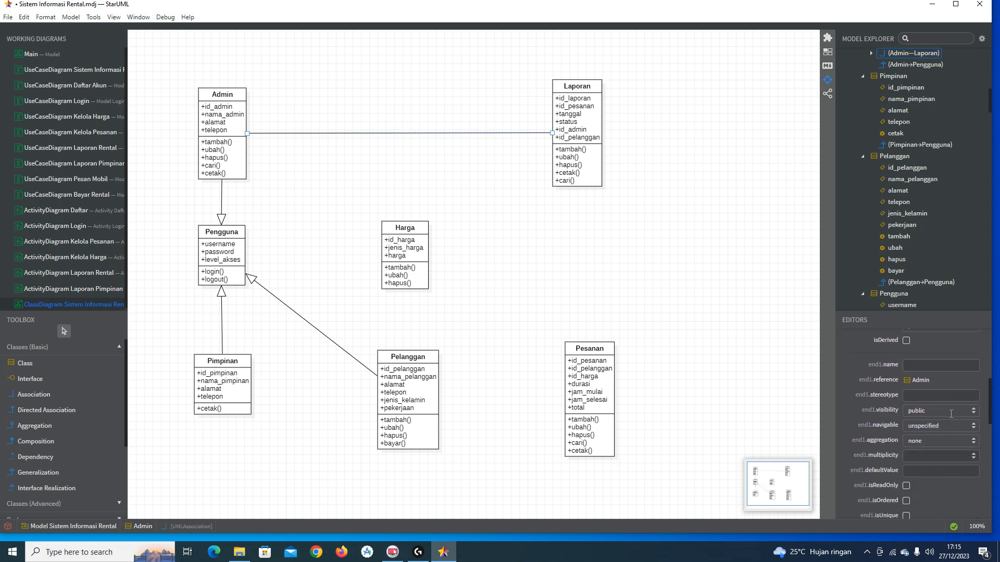
pyautogui.click(973, 457)
pyautogui.click(973, 482)
pyautogui.scroll(-3, 930, 452)
pyautogui.scroll(-3, 929, 452)
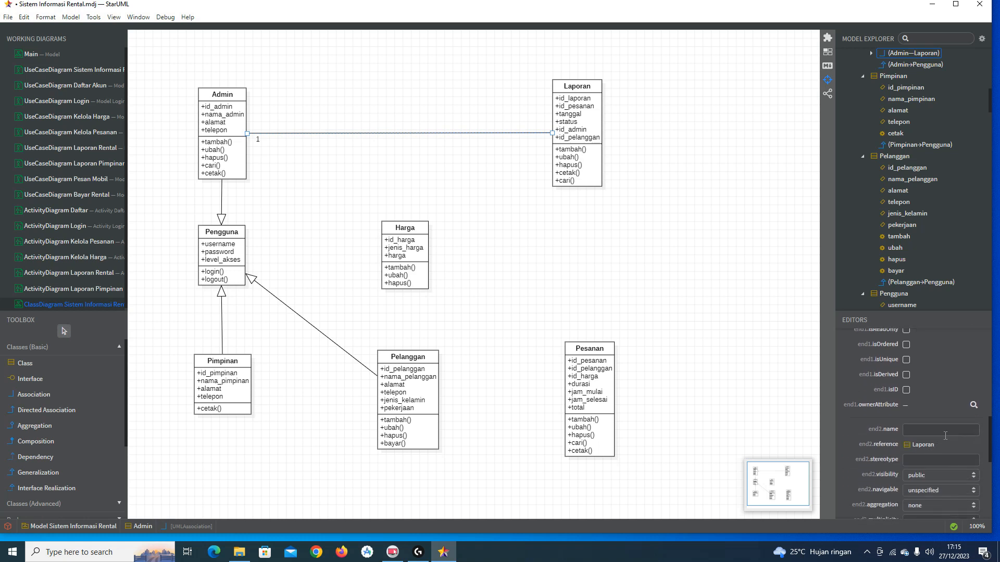
pyautogui.scroll(-2, 931, 458)
pyautogui.click(973, 469)
pyautogui.click(973, 506)
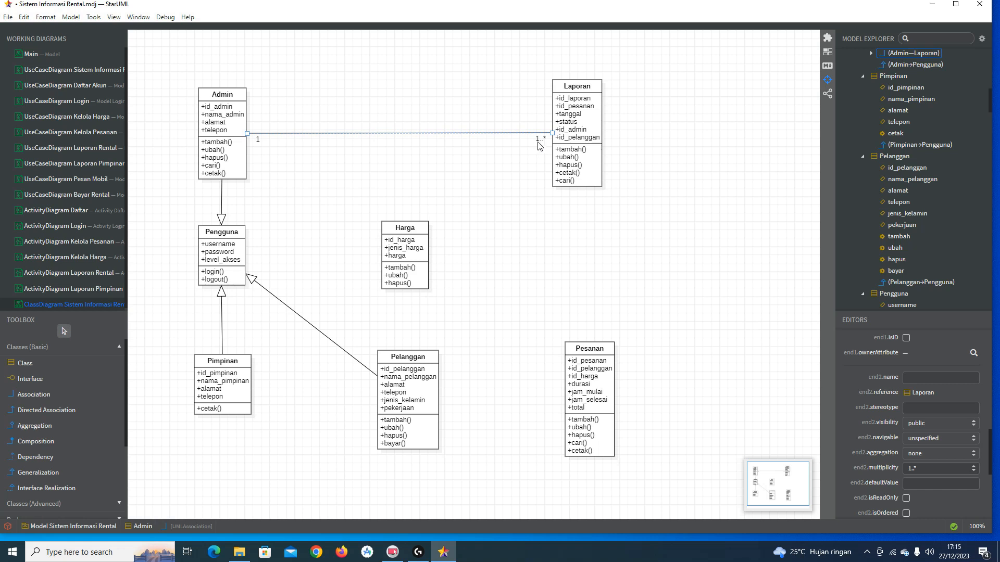
pyautogui.click(533, 157)
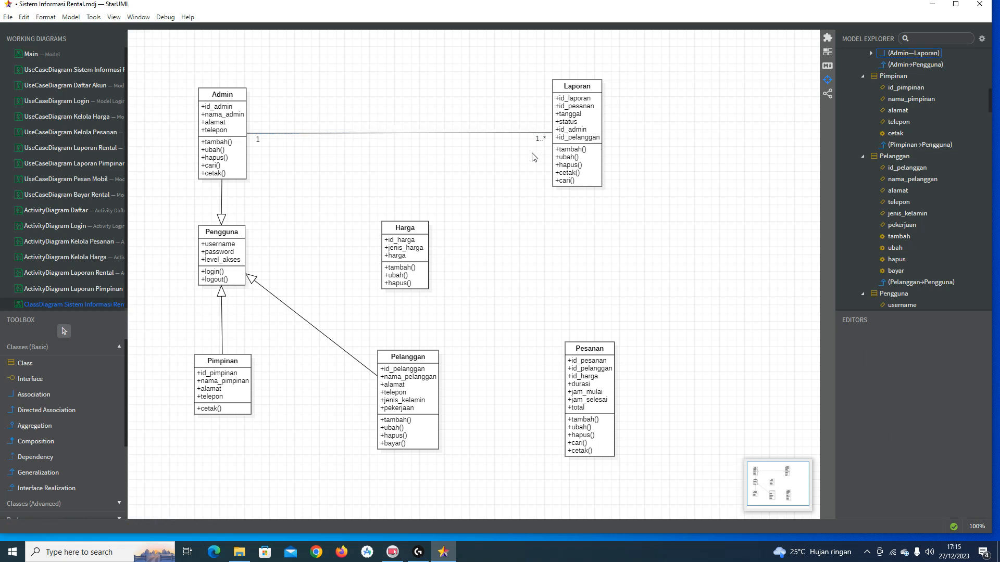
# Step: Delete the Admin–Laporan association from the model
pyautogui.click(539, 137)
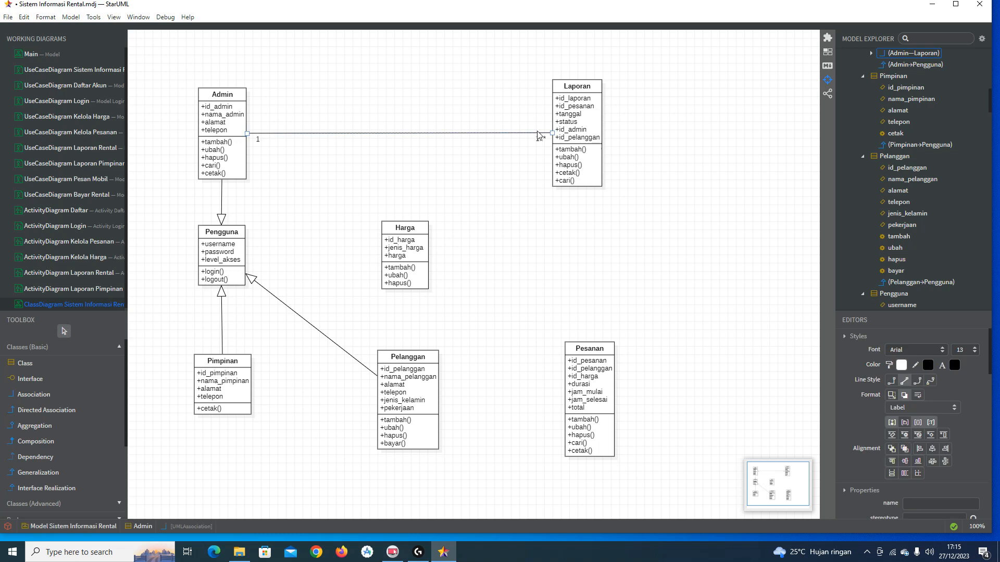
pyautogui.rightClick(538, 136)
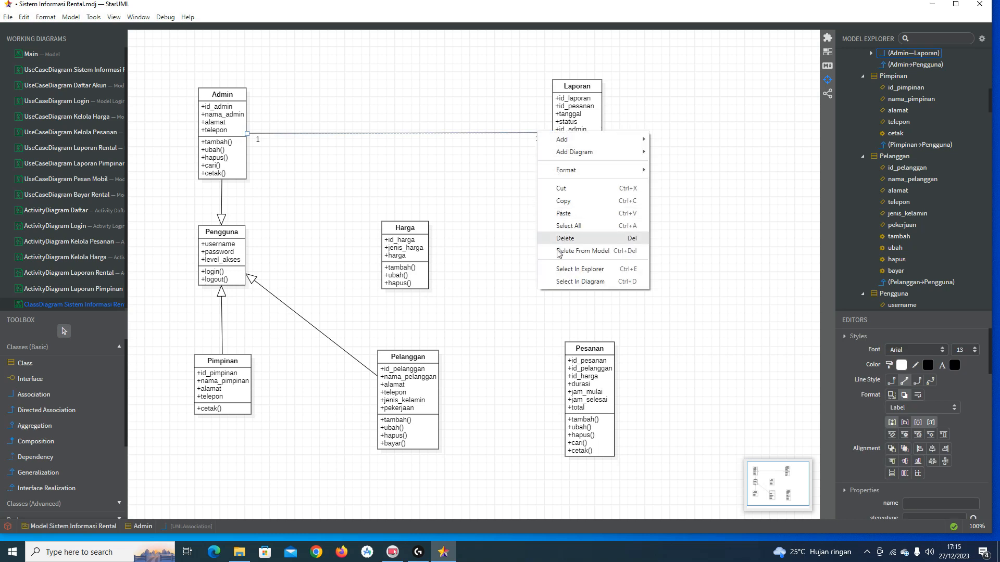
pyautogui.click(539, 236)
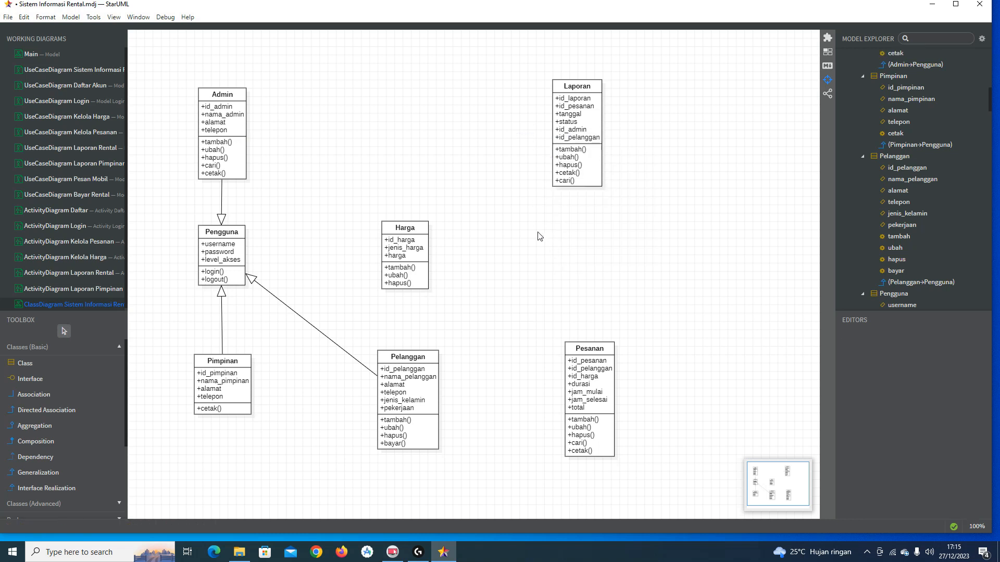
# Step: Draw a directed association from Admin to Laporan named 'buat laporan pembayaran'
pyautogui.click(92, 417)
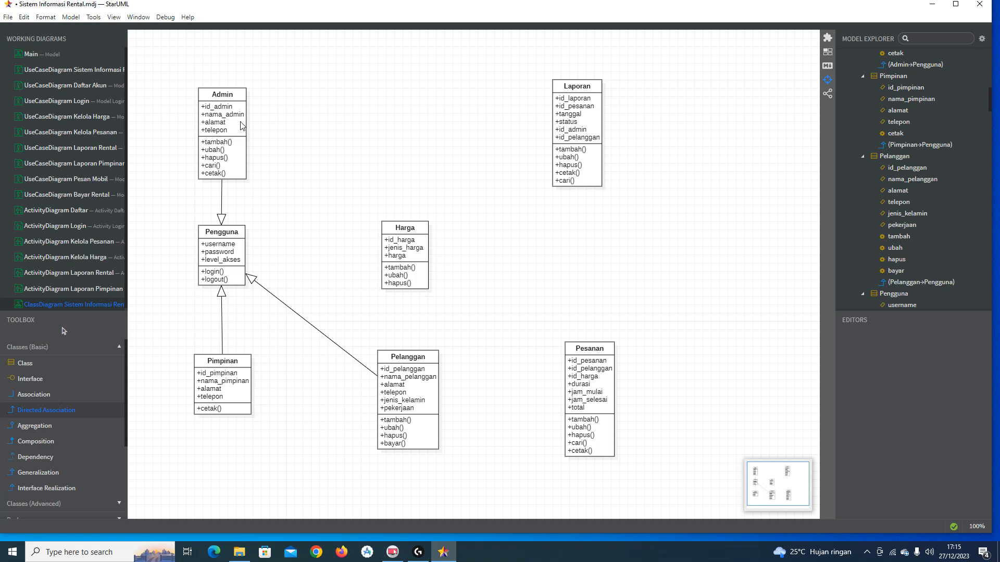
pyautogui.moveTo(241, 122); pyautogui.dragTo(565, 125)
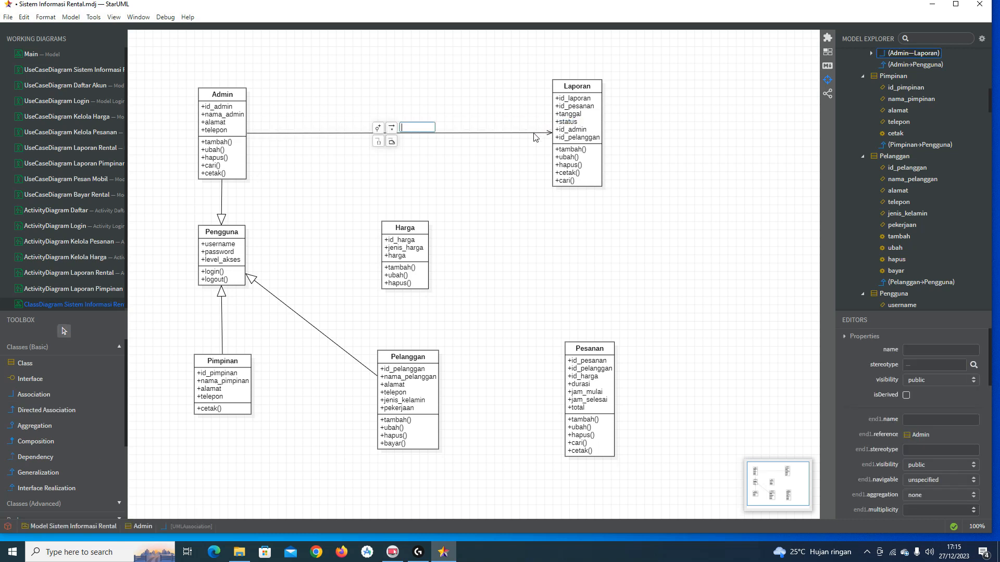
pyautogui.write('buat')
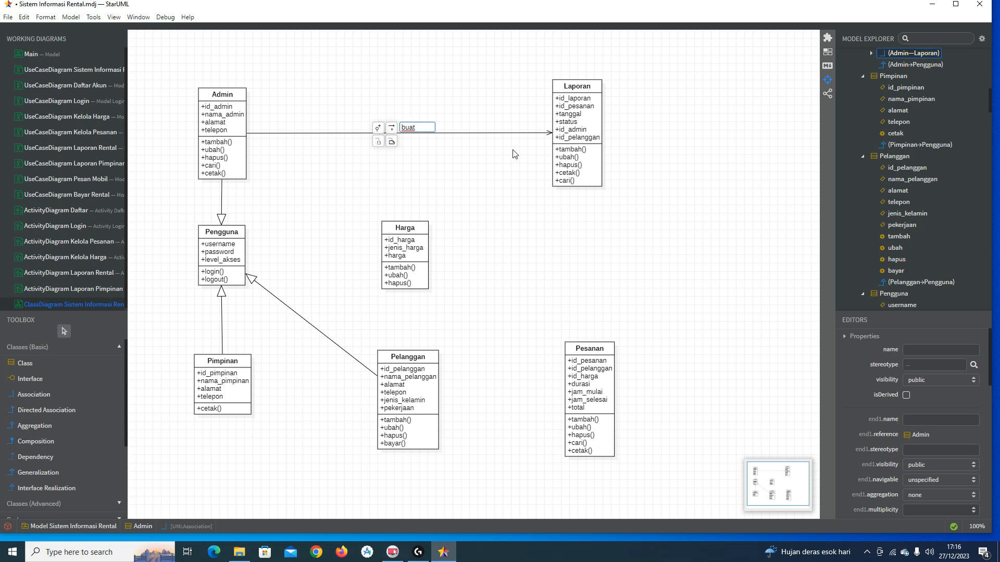
pyautogui.write(' laporan')
pyautogui.write(' pemba')
pyautogui.write('yaran')
pyautogui.press('Return')
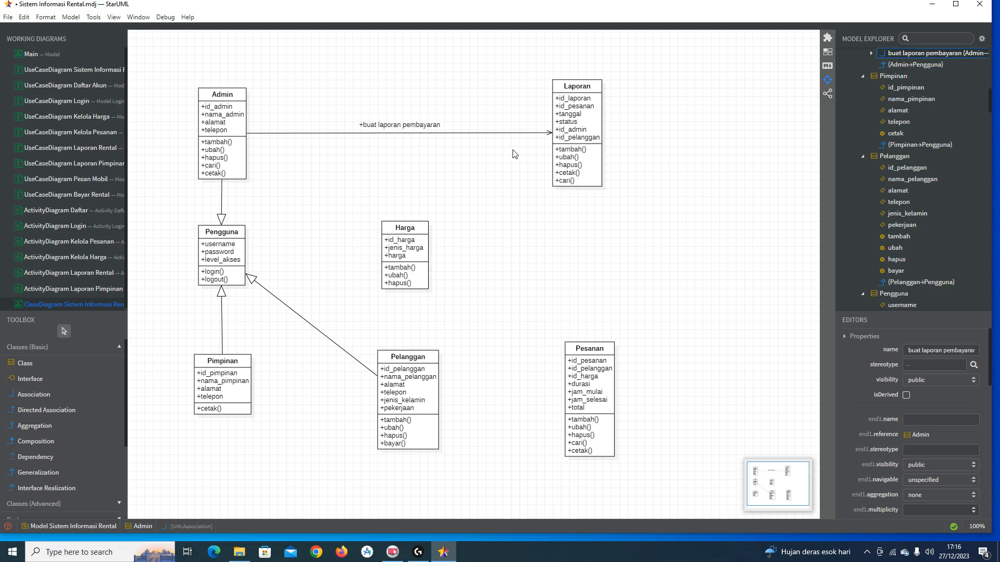
# Step: Rename the Admin–Laporan association to 'buat laporan'
pyautogui.click(473, 133)
pyautogui.scroll(-2, 946, 438)
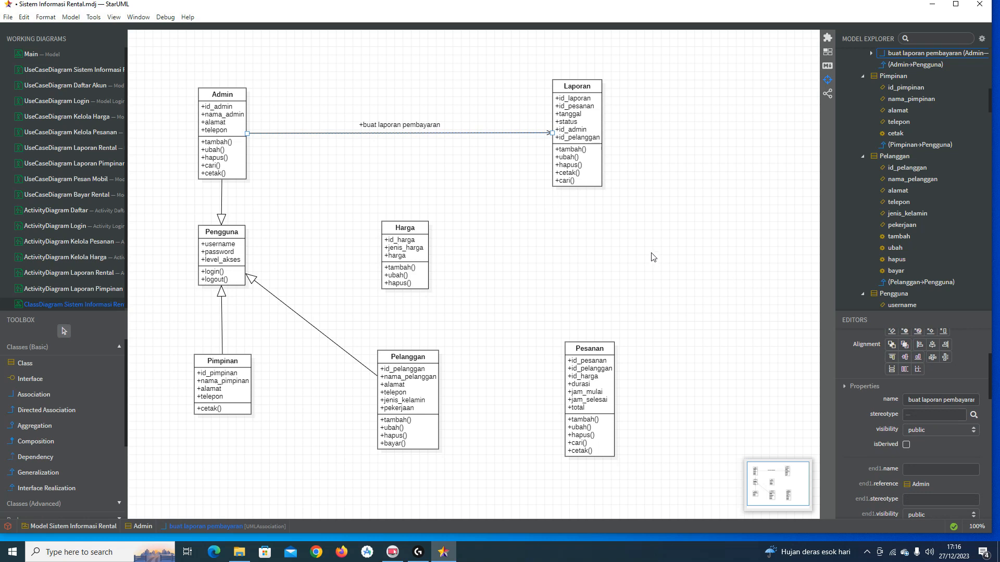
pyautogui.doubleClick(416, 124)
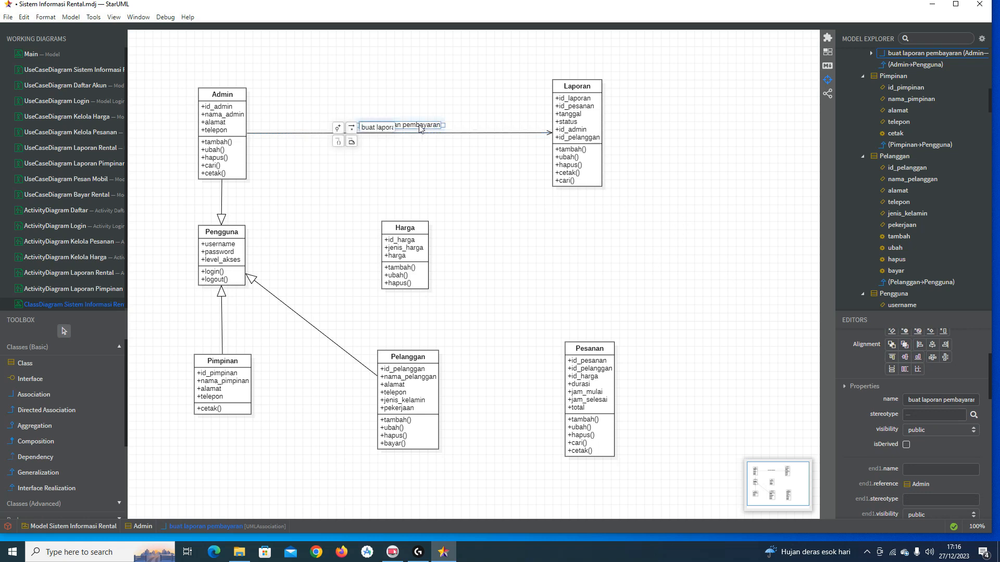
pyautogui.rightClick(432, 151)
pyautogui.click(427, 126)
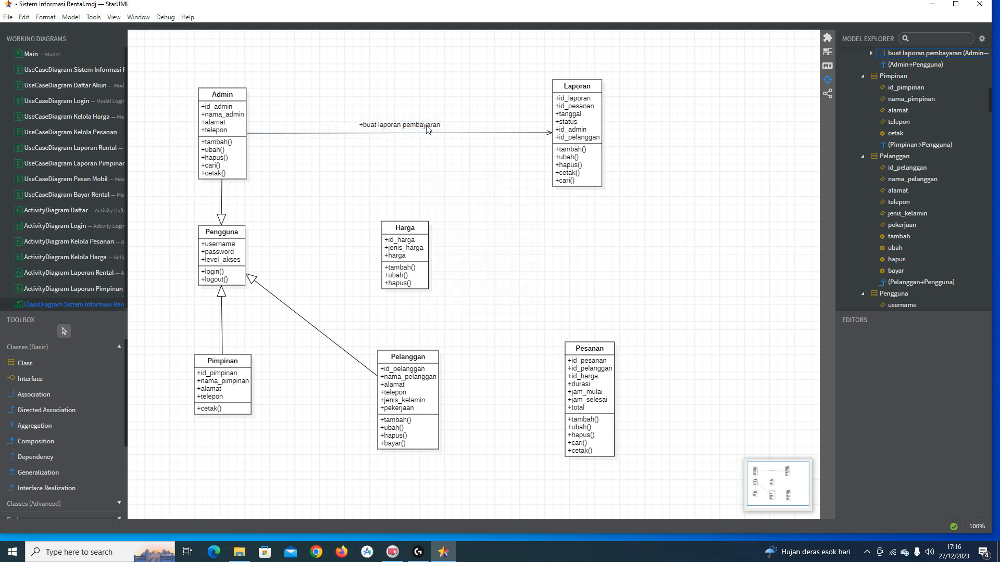
pyautogui.doubleClick(426, 126)
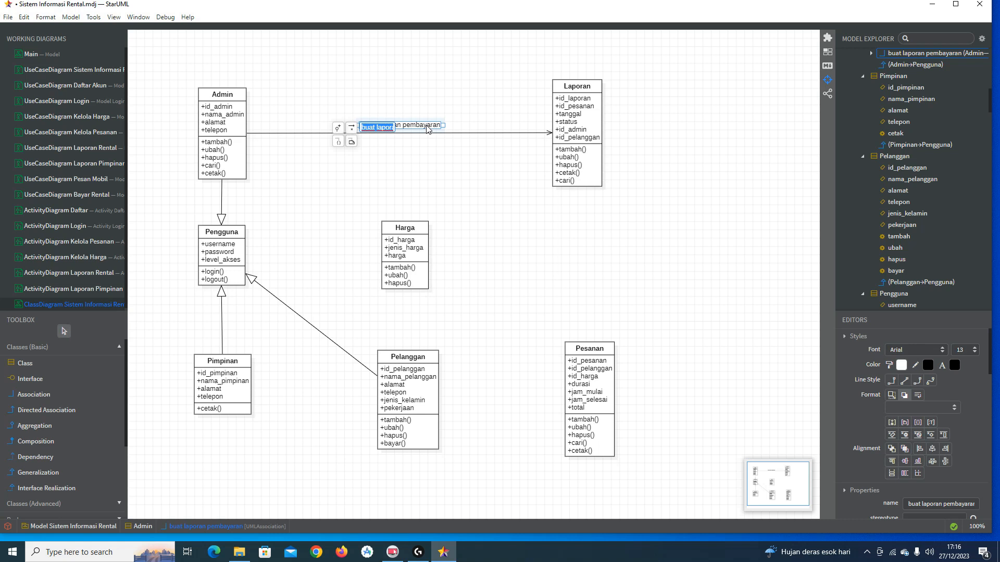
pyautogui.write('buat laporan')
pyautogui.press('Return')
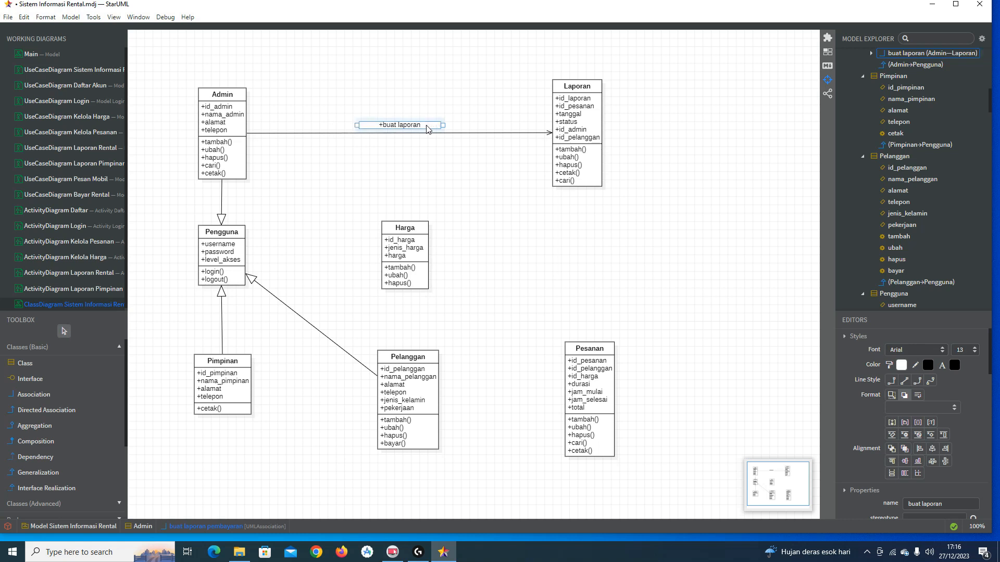
pyautogui.click(393, 172)
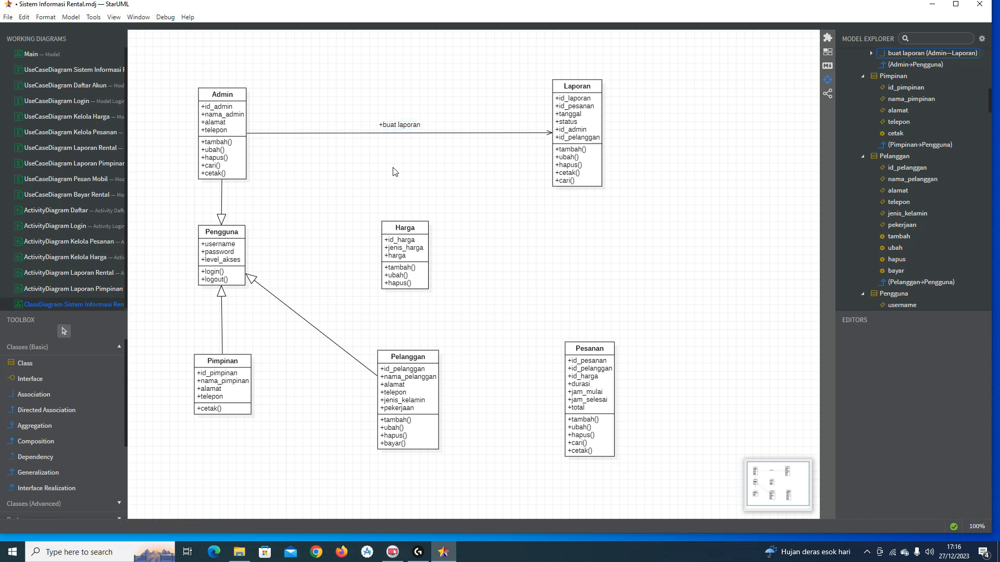
# Step: Set its multiplicity to 1 at the Admin end and 1..* at Laporan
pyautogui.click(495, 134)
pyautogui.scroll(-4, 967, 413)
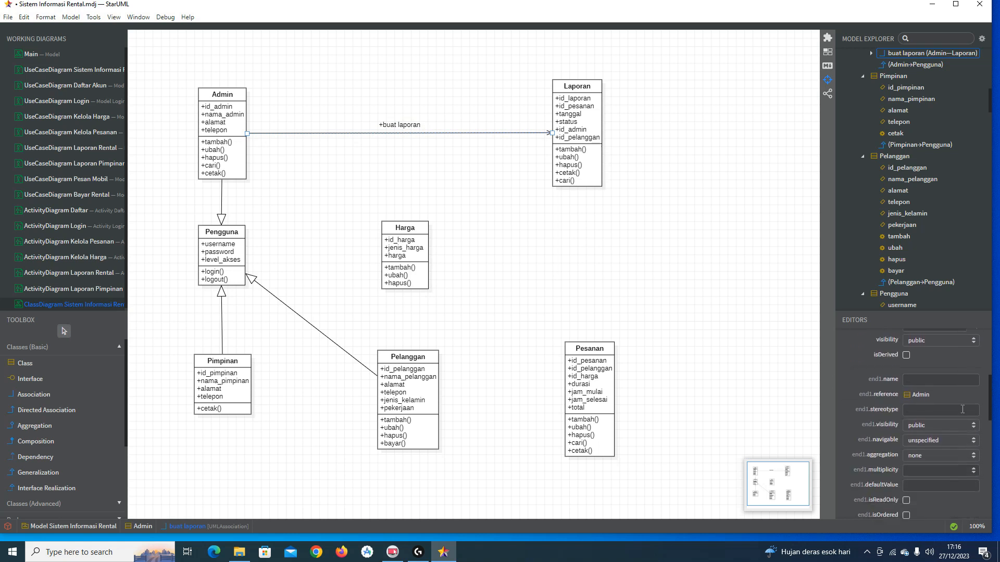
pyautogui.click(973, 455)
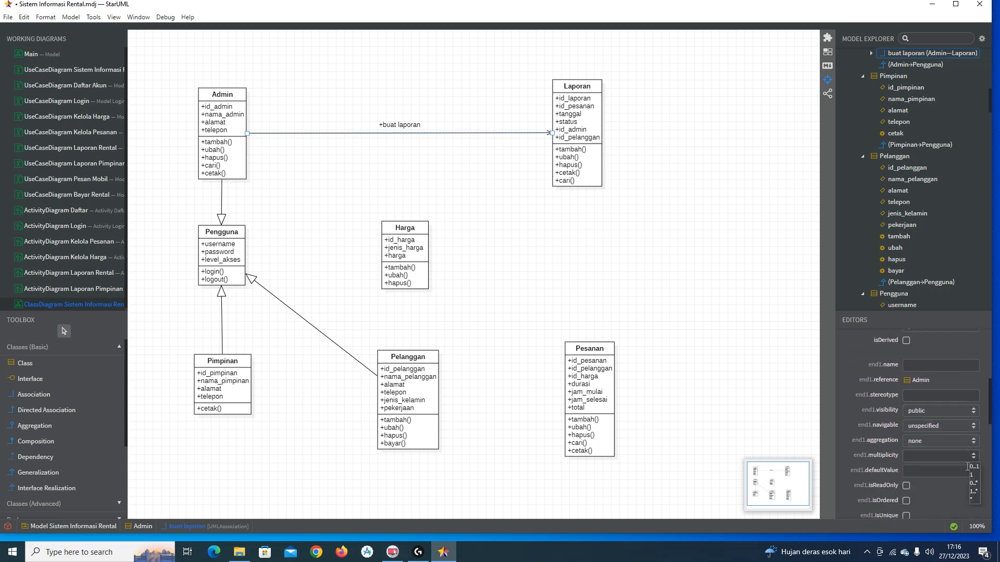
pyautogui.click(975, 476)
pyautogui.scroll(-4, 928, 447)
pyautogui.click(973, 467)
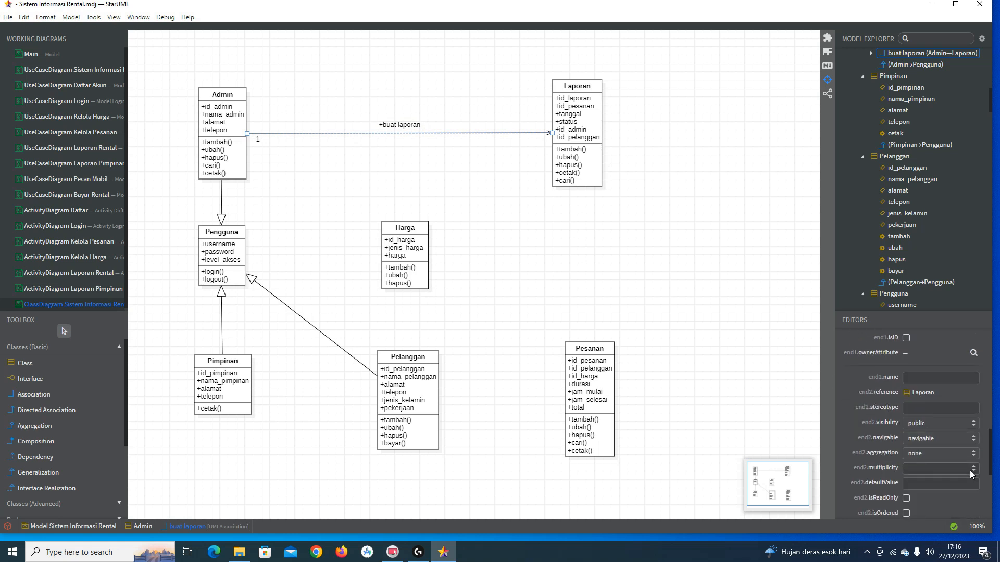
pyautogui.click(974, 504)
pyautogui.click(692, 285)
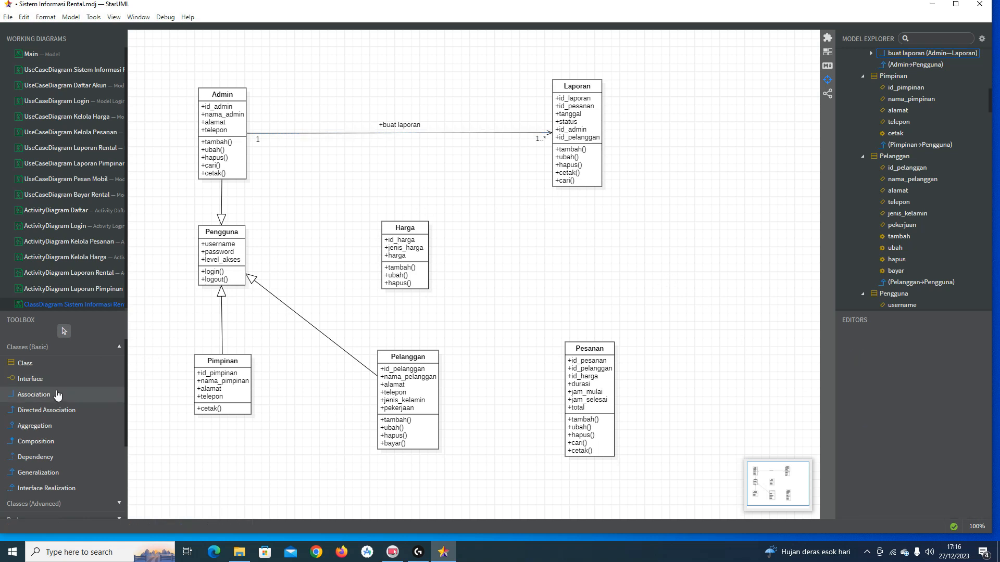
# Step: Draw a directed association 'kelola harga' from Admin to Harga and shift its label along the line
pyautogui.click(58, 409)
pyautogui.moveTo(238, 168); pyautogui.dragTo(407, 278)
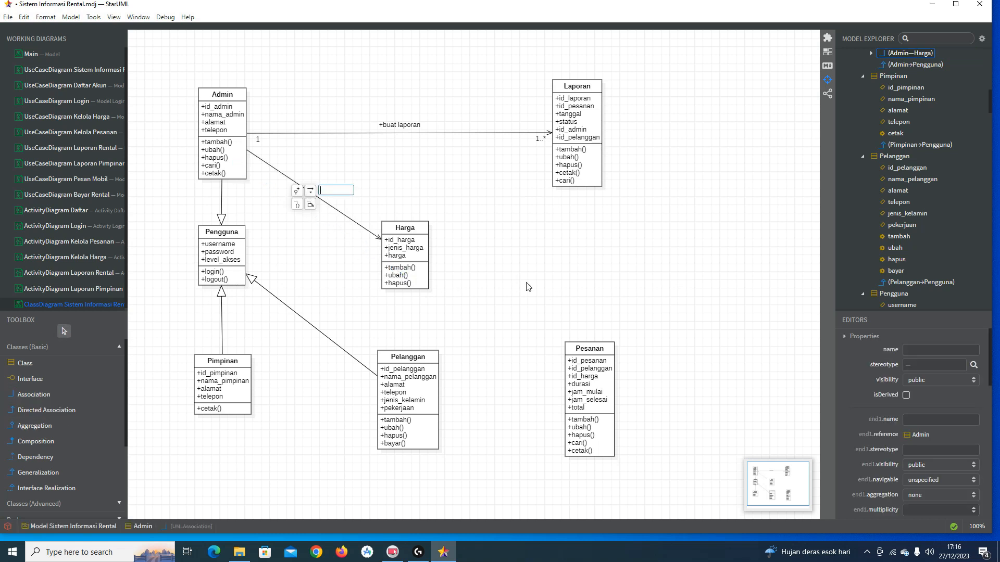
pyautogui.write('kelola harga')
pyautogui.press('Return')
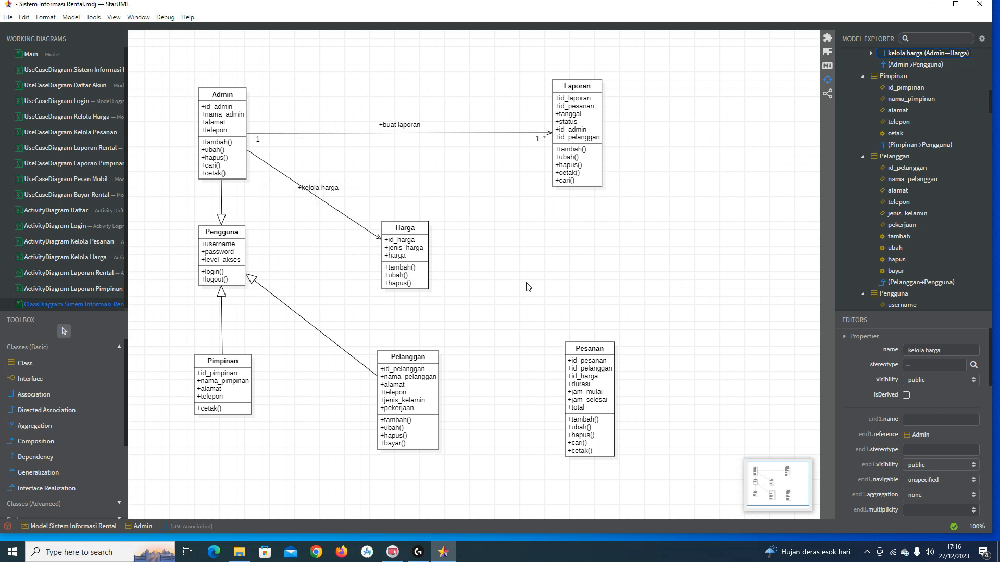
pyautogui.click(330, 189)
pyautogui.moveTo(349, 192); pyautogui.dragTo(358, 191)
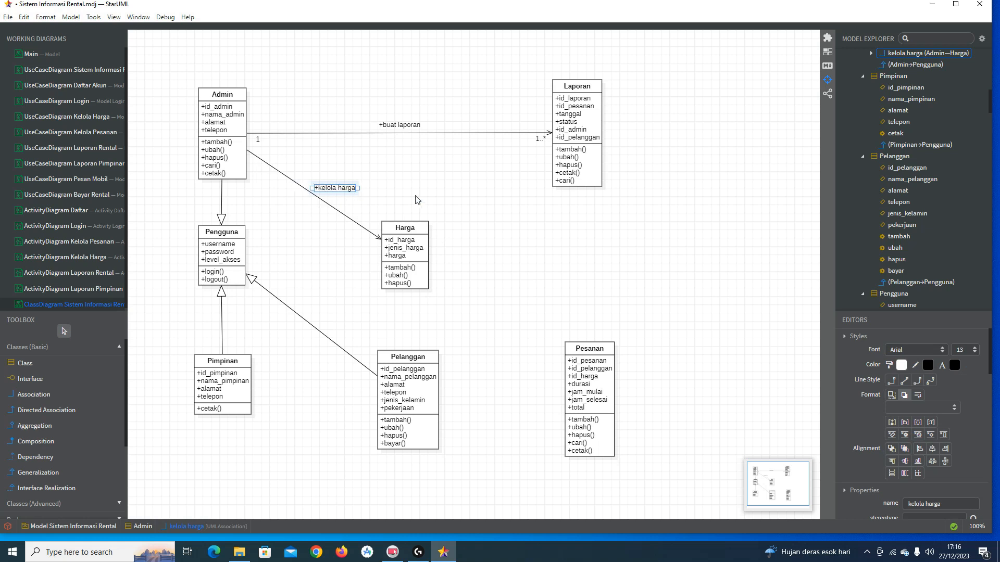
pyautogui.click(436, 211)
# Step: Set kelola harga multiplicities to 1 at Admin and 1..* at Harga, then draw a directed Admin–Pengguna association
pyautogui.click(356, 224)
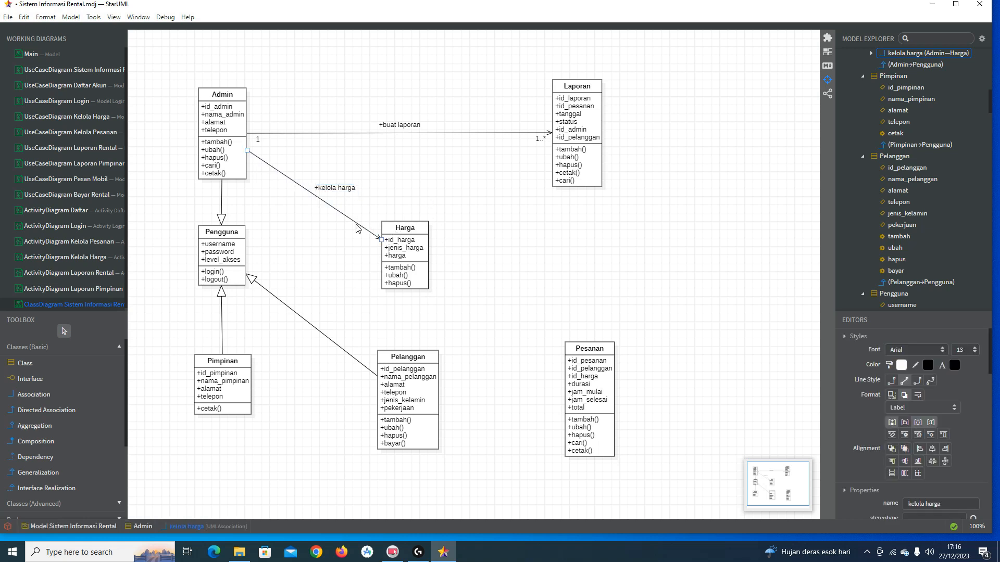
pyautogui.scroll(-3, 970, 426)
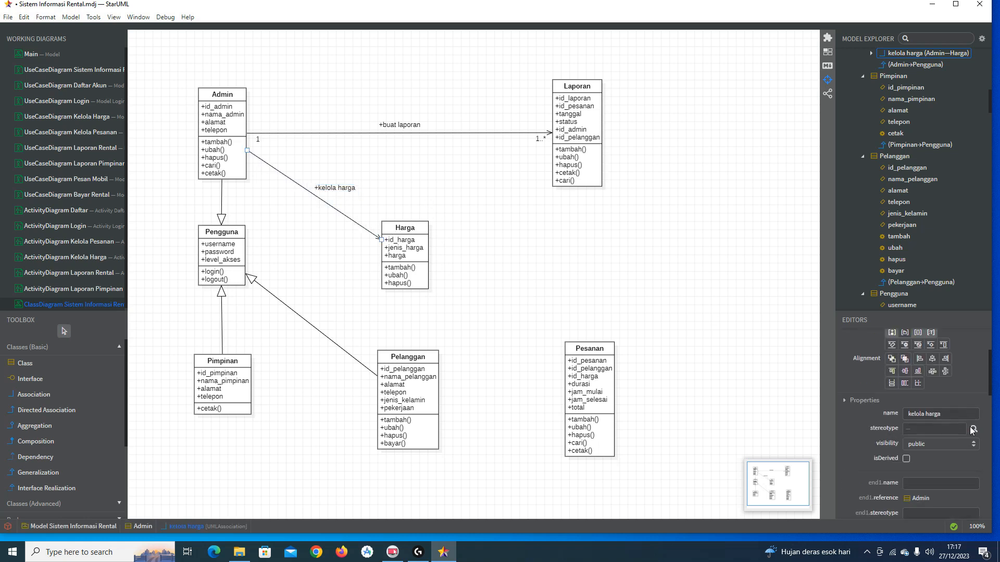
pyautogui.scroll(-2, 924, 448)
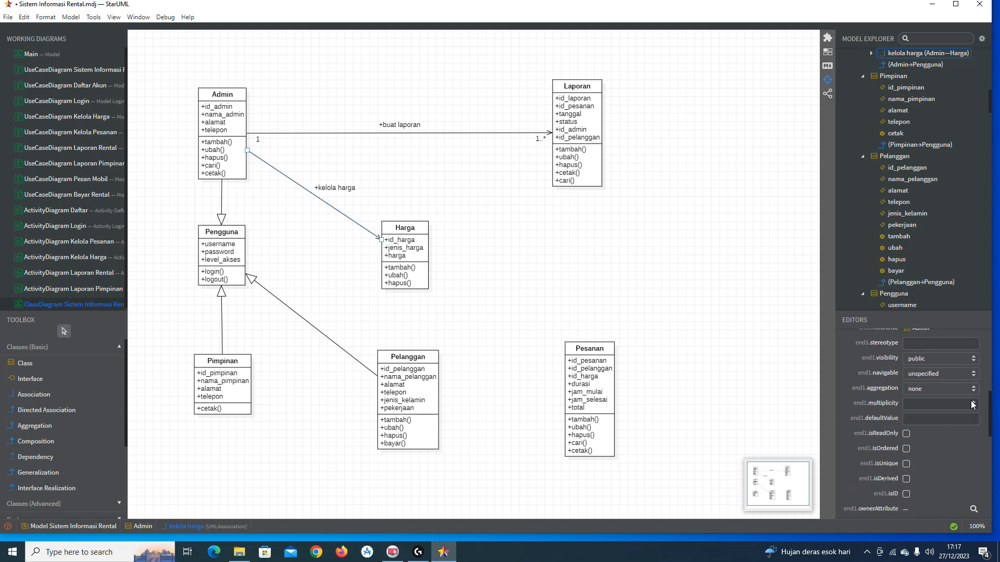
pyautogui.click(973, 405)
pyautogui.click(973, 423)
pyautogui.scroll(-5, 952, 432)
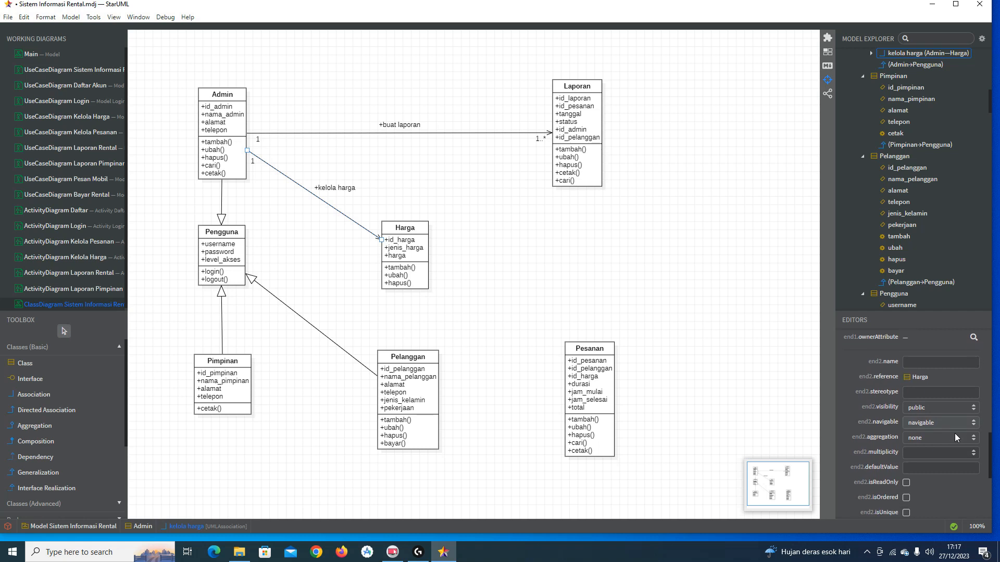
pyautogui.click(973, 417)
pyautogui.click(974, 454)
pyautogui.click(613, 269)
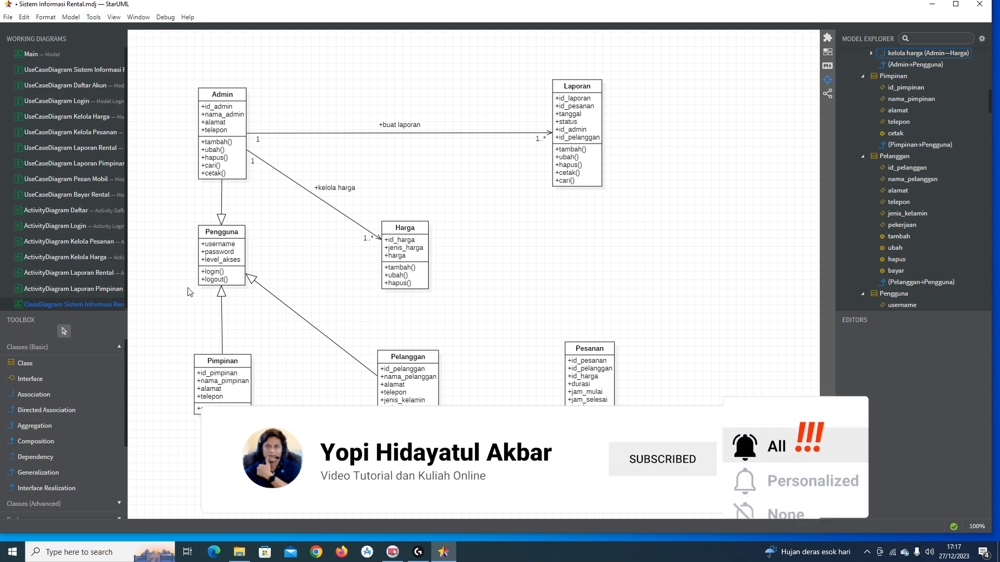
pyautogui.click(49, 411)
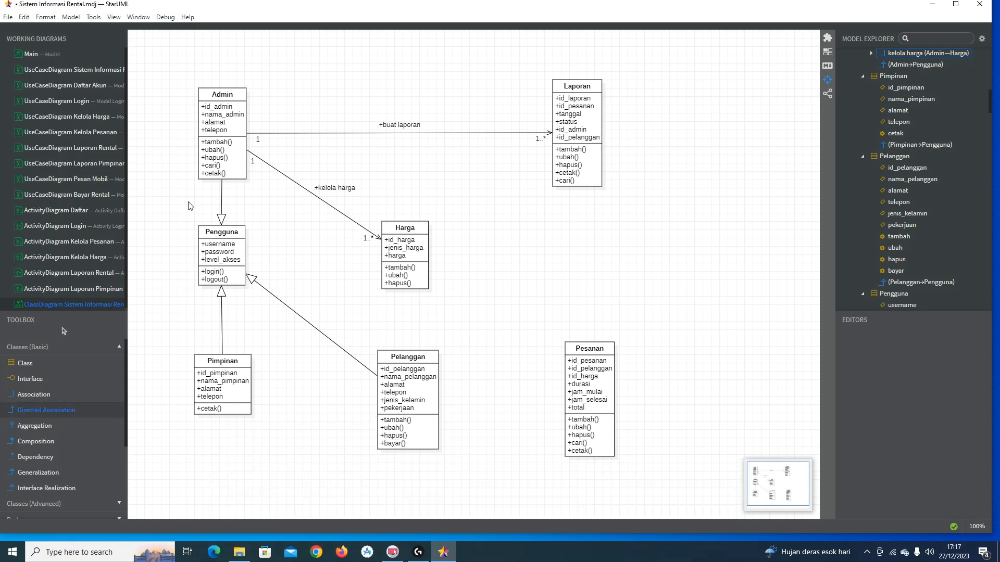
pyautogui.moveTo(203, 147); pyautogui.dragTo(202, 253)
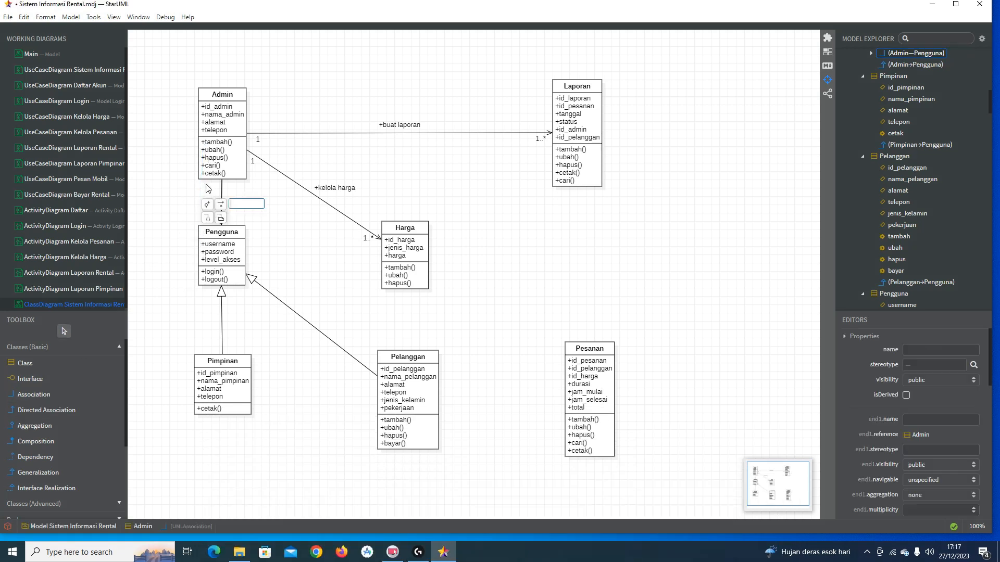
# Step: Route the Admin–Pengguna line out to the left and down into Pengguna's left side
pyautogui.moveTo(176, 145)
pyautogui.mouseDown()
pyautogui.moveTo(154, 125)
pyautogui.moveTo(161, 134)
pyautogui.mouseUp()
pyautogui.moveTo(192, 197); pyautogui.dragTo(166, 264)
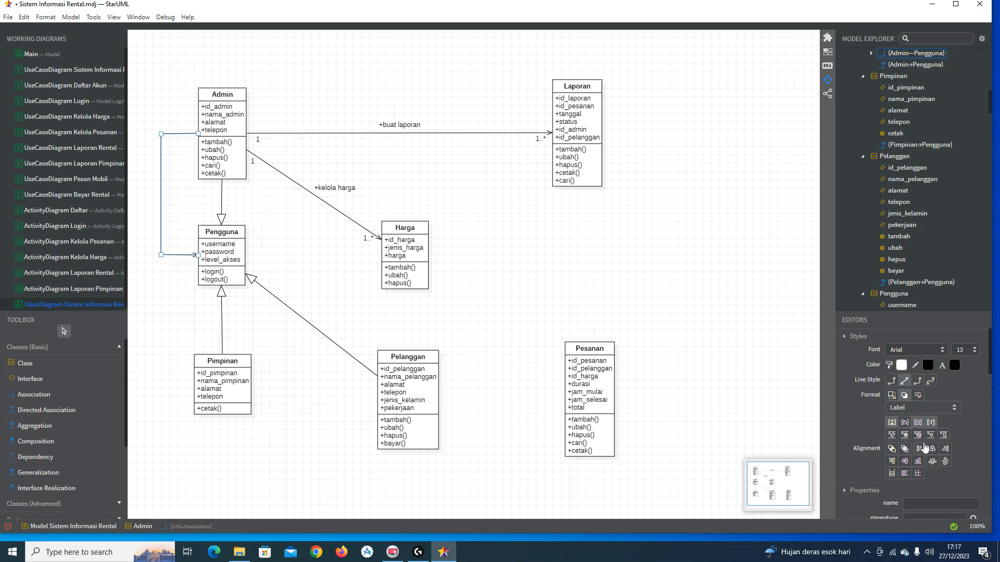
pyautogui.scroll(-3, 926, 441)
pyautogui.scroll(1, 920, 441)
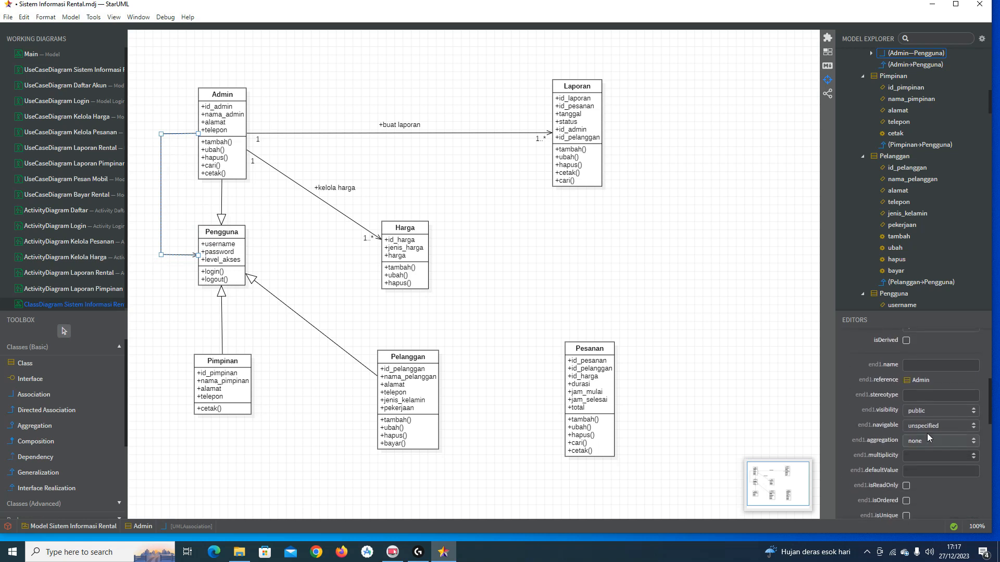
pyautogui.scroll(-3, 949, 407)
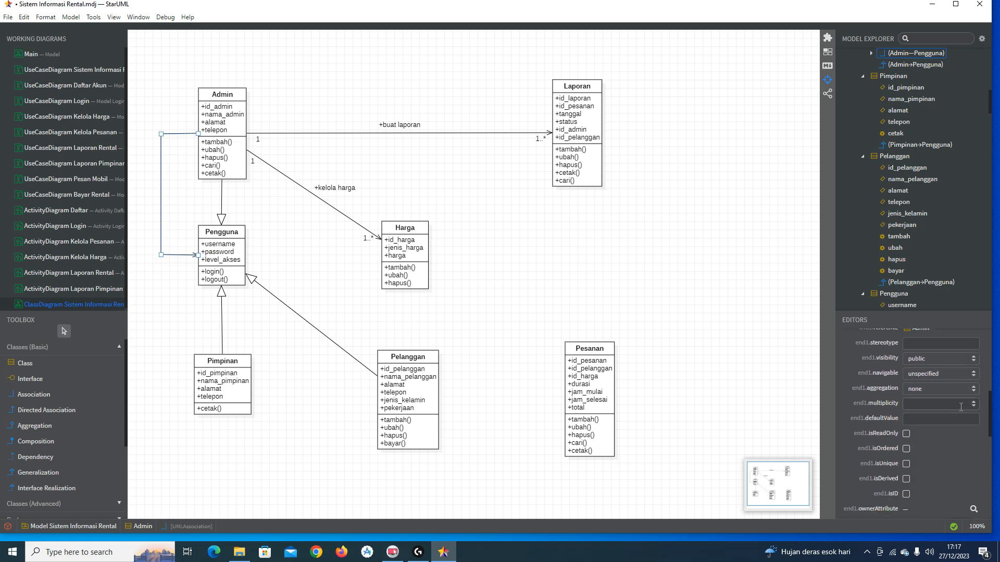
# Step: Set the Admin–Pengguna multiplicities to 1 at Admin and 1..* at Pengguna
pyautogui.click(973, 404)
pyautogui.click(972, 422)
pyautogui.scroll(-3, 963, 442)
pyautogui.click(974, 418)
pyautogui.click(974, 453)
pyautogui.click(333, 216)
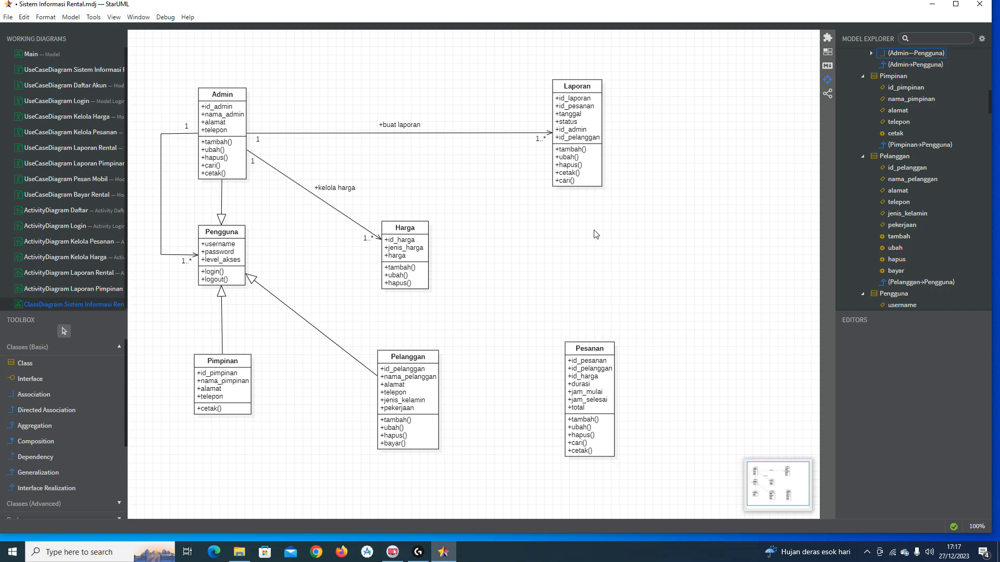
# Step: Draw a directed association named 'memiliki' from Laporan down to Pesanan
pyautogui.click(98, 412)
pyautogui.moveTo(590, 175); pyautogui.dragTo(595, 370)
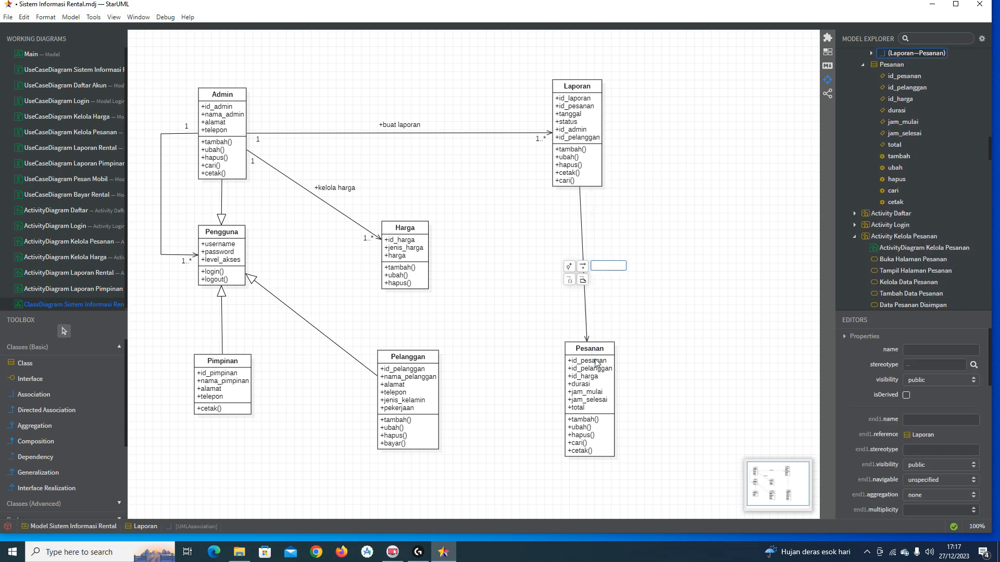
pyautogui.press('Return')
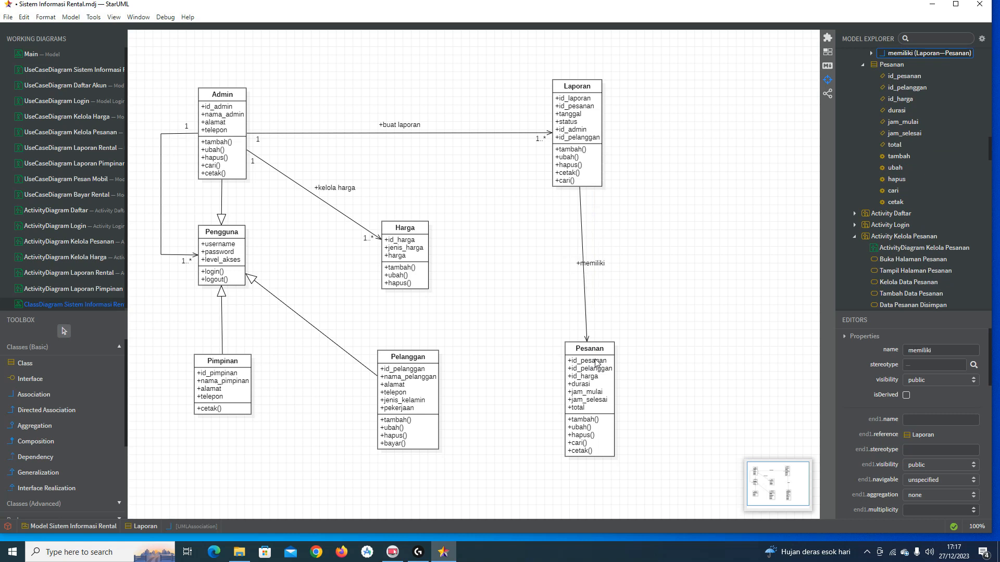
pyautogui.click(600, 264)
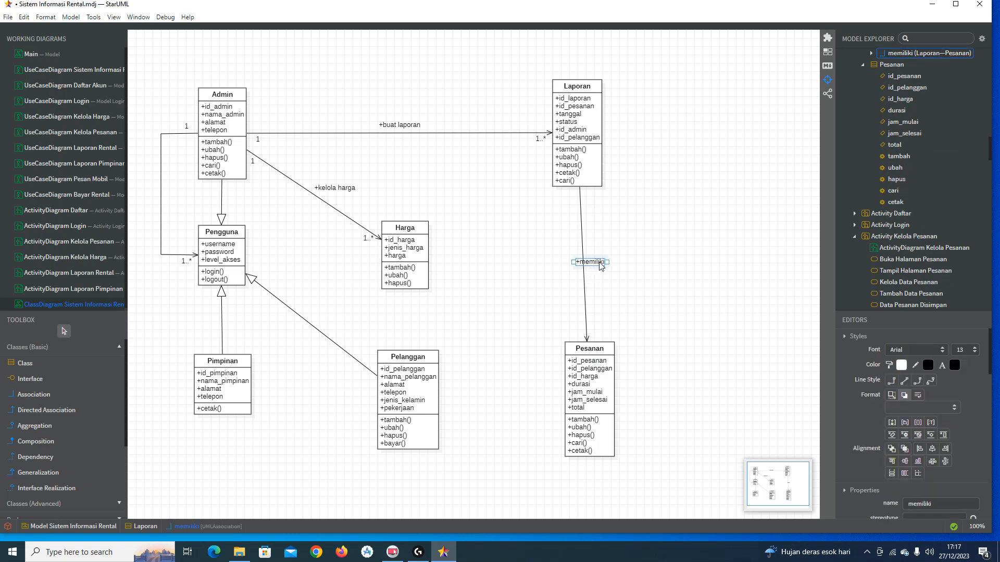
# Step: Set the memiliki multiplicities to 1 at Laporan and 1..* at Pesanan
pyautogui.click(585, 229)
pyautogui.scroll(-3, 990, 453)
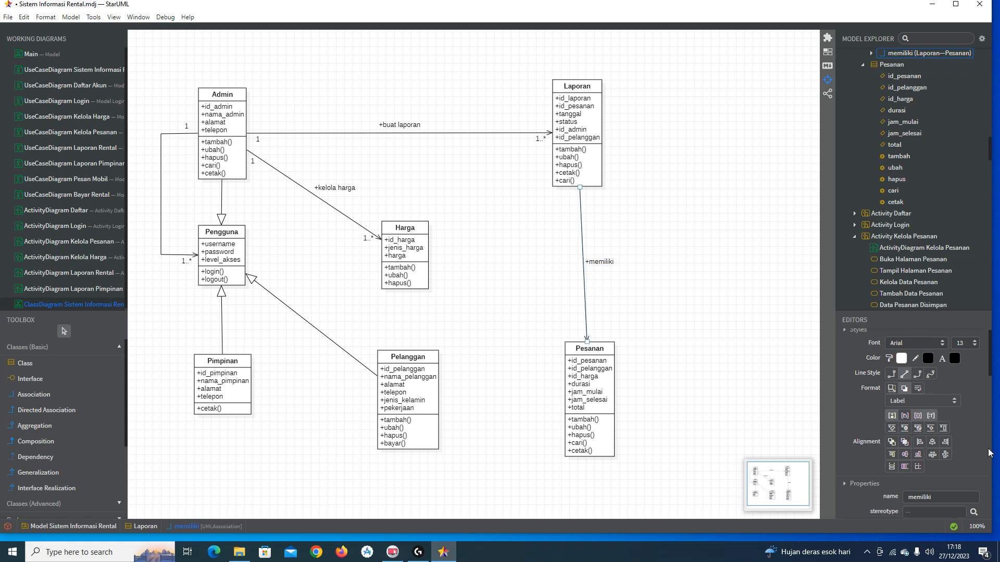
pyautogui.scroll(-3, 989, 448)
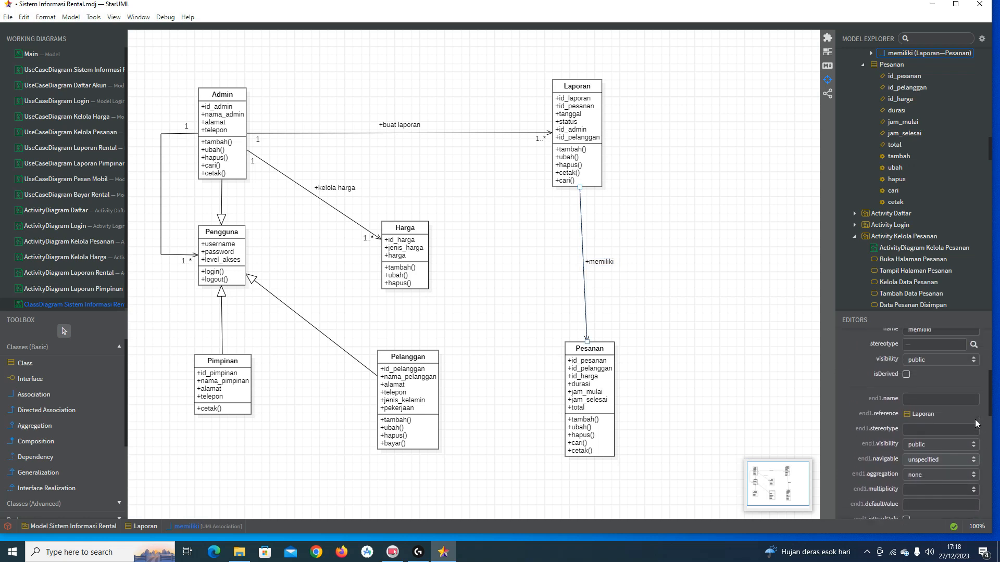
pyautogui.scroll(-4, 968, 411)
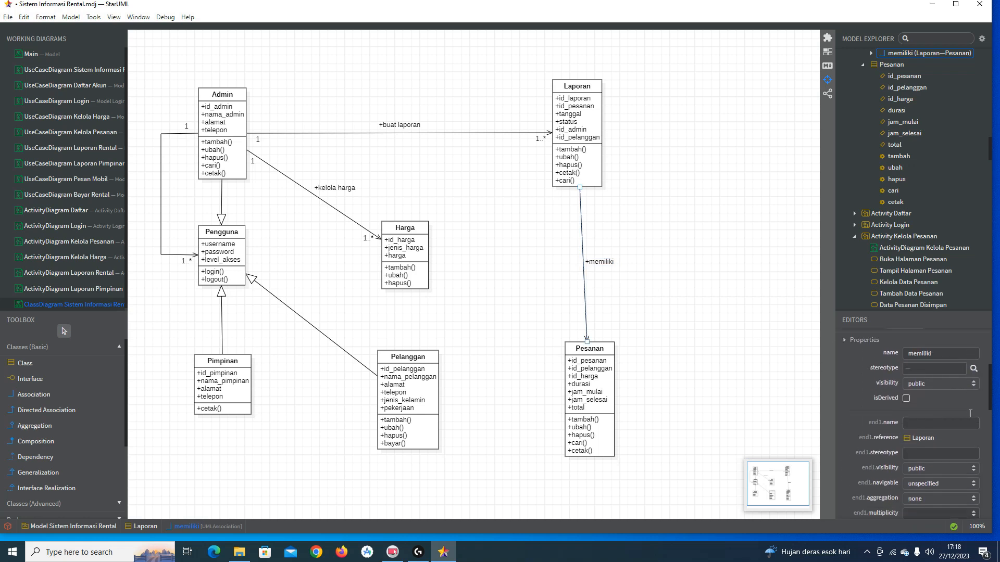
pyautogui.click(973, 352)
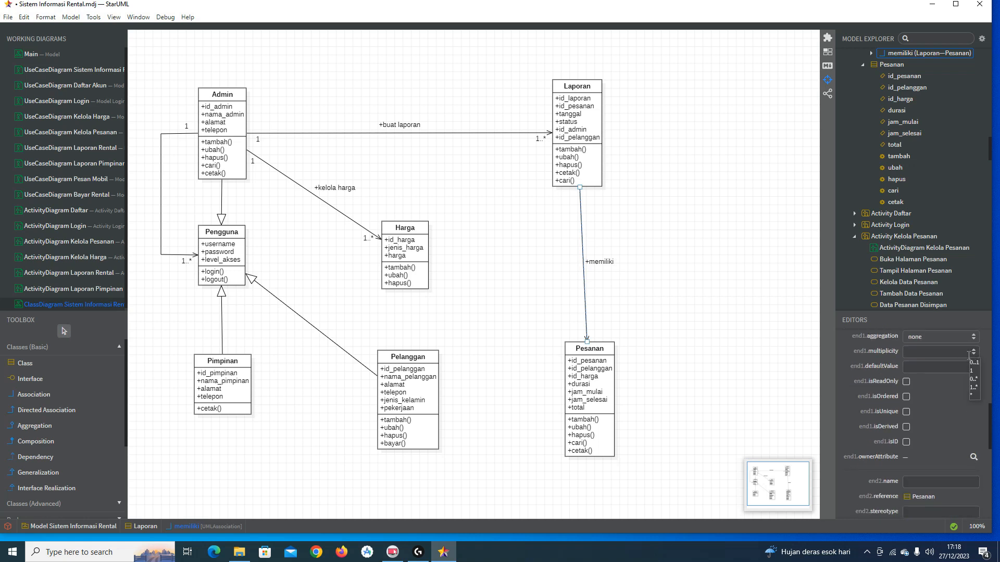
pyautogui.click(971, 371)
pyautogui.scroll(-4, 973, 458)
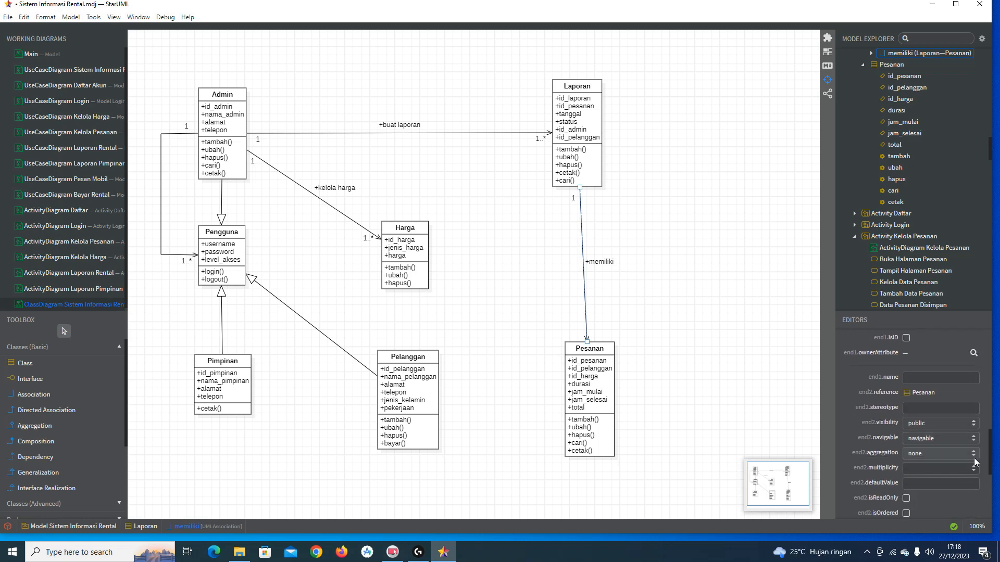
pyautogui.click(972, 472)
pyautogui.click(972, 508)
pyautogui.click(691, 295)
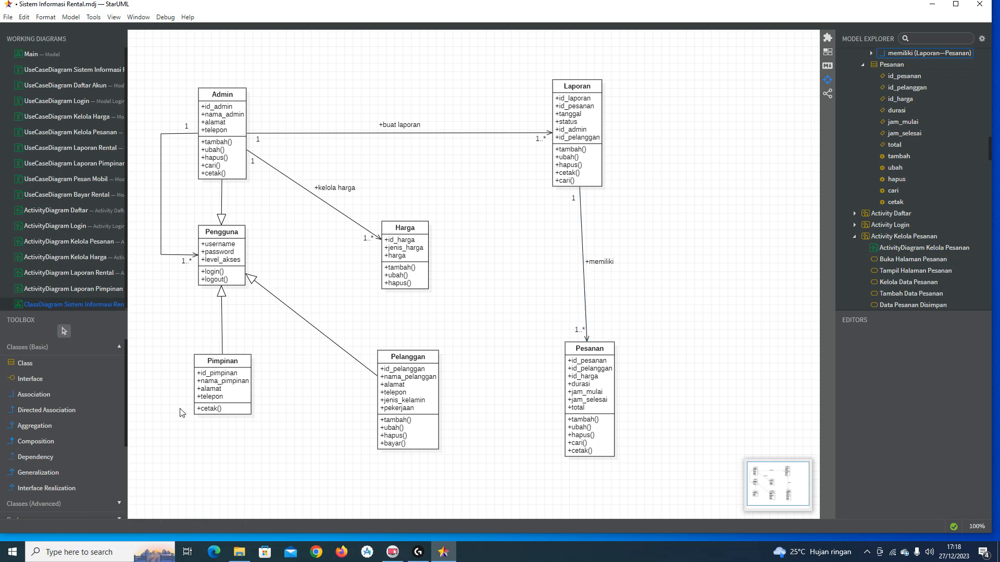
# Step: Draw a directed association named 'memiliki' from Pesanan to Harga
pyautogui.click(57, 411)
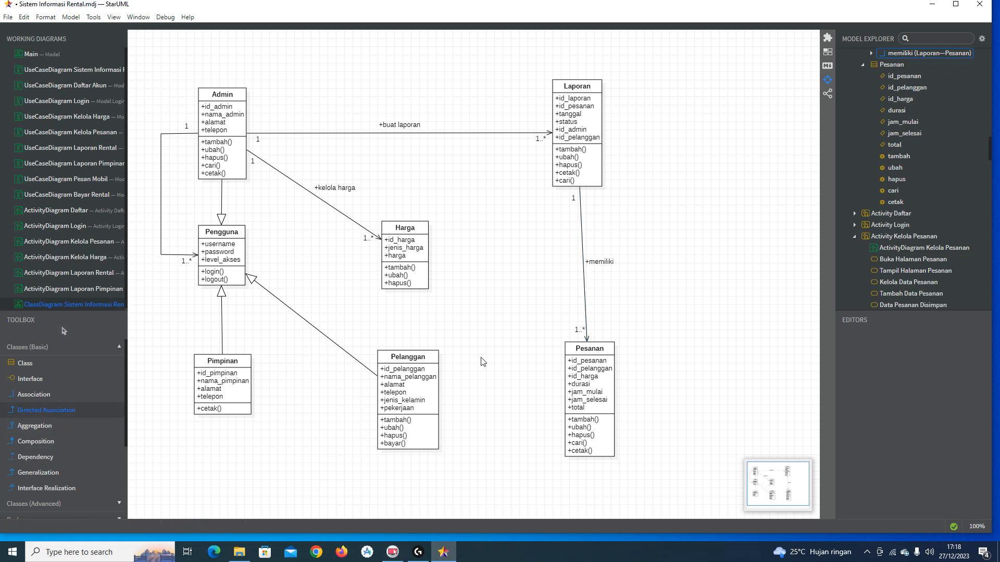
pyautogui.moveTo(586, 388); pyautogui.dragTo(432, 260)
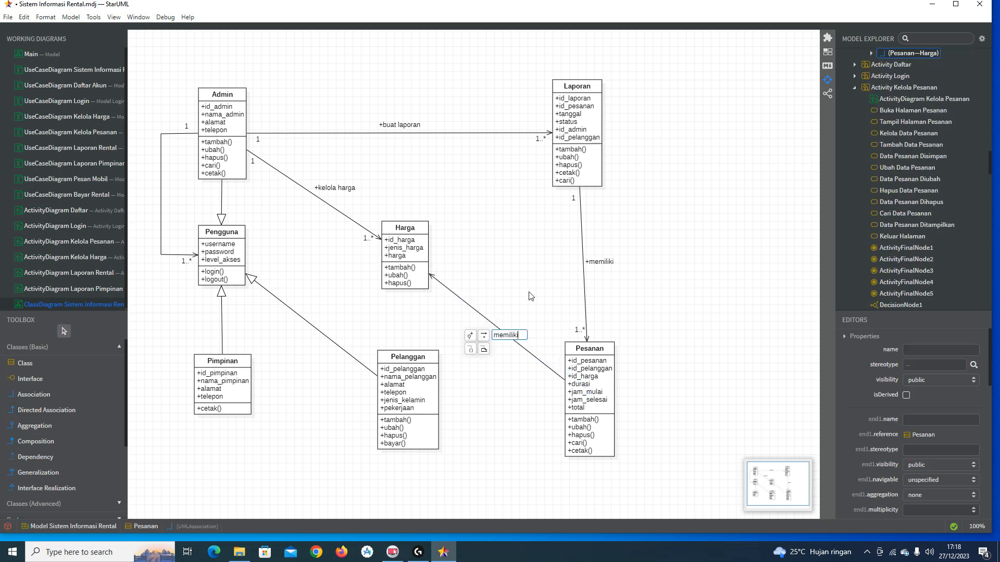
pyautogui.press('Return')
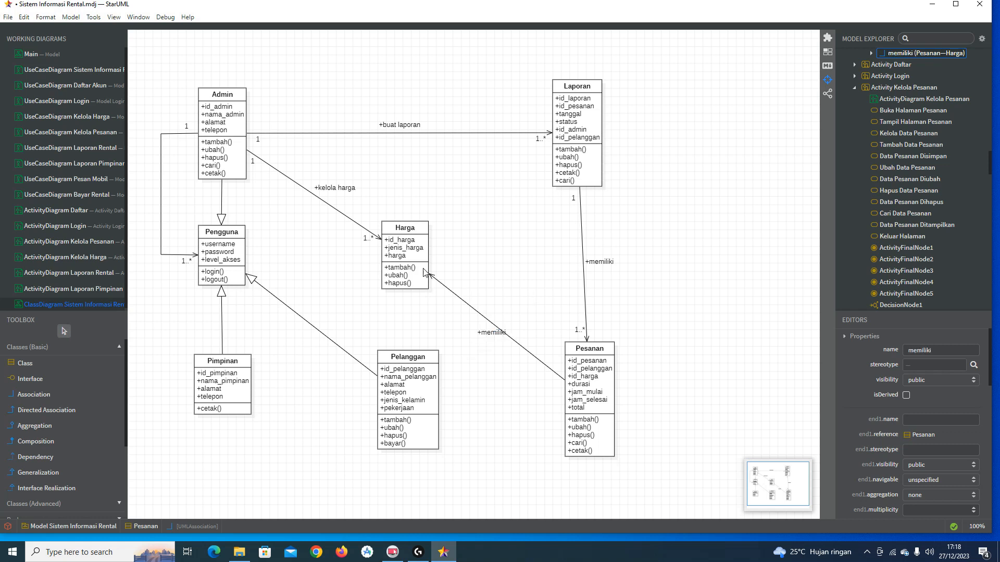
# Step: Set the Pesanan–Harga multiplicities to 1 at Pesanan and 1..* at Harga
pyautogui.click(459, 300)
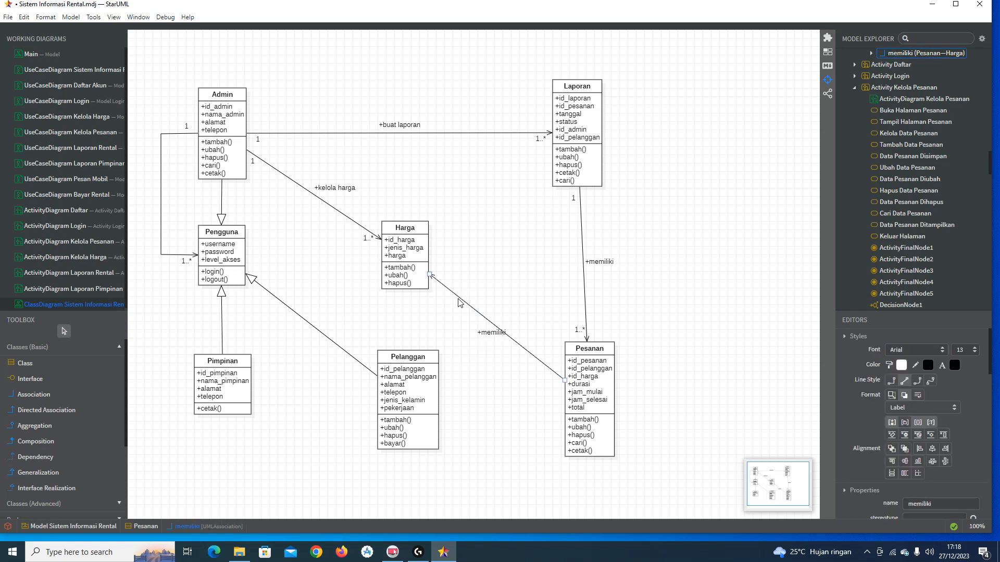
pyautogui.scroll(-3, 947, 456)
pyautogui.scroll(-2, 947, 456)
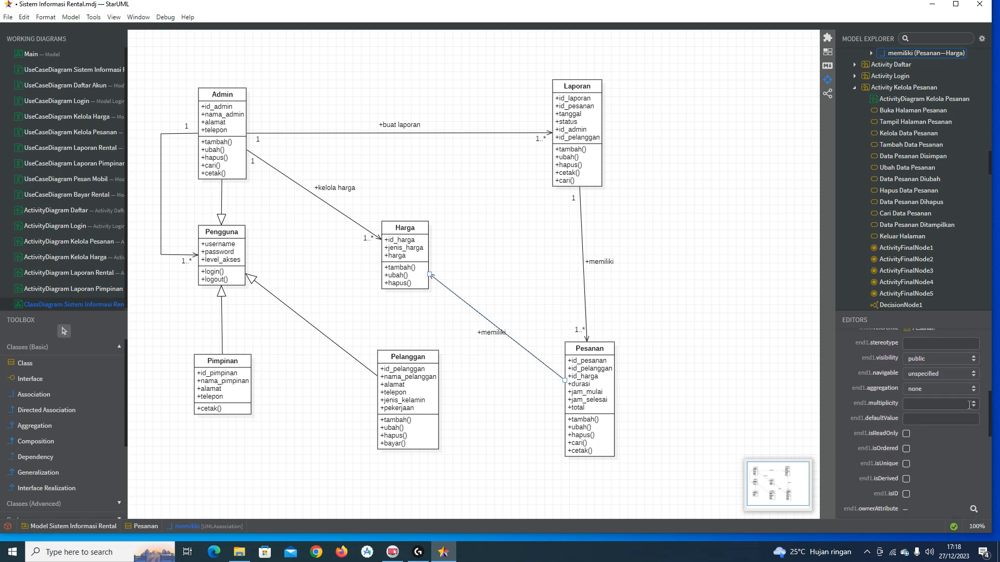
pyautogui.click(973, 405)
pyautogui.click(973, 423)
pyautogui.scroll(-3, 963, 438)
pyautogui.click(971, 471)
pyautogui.click(972, 504)
pyautogui.click(731, 373)
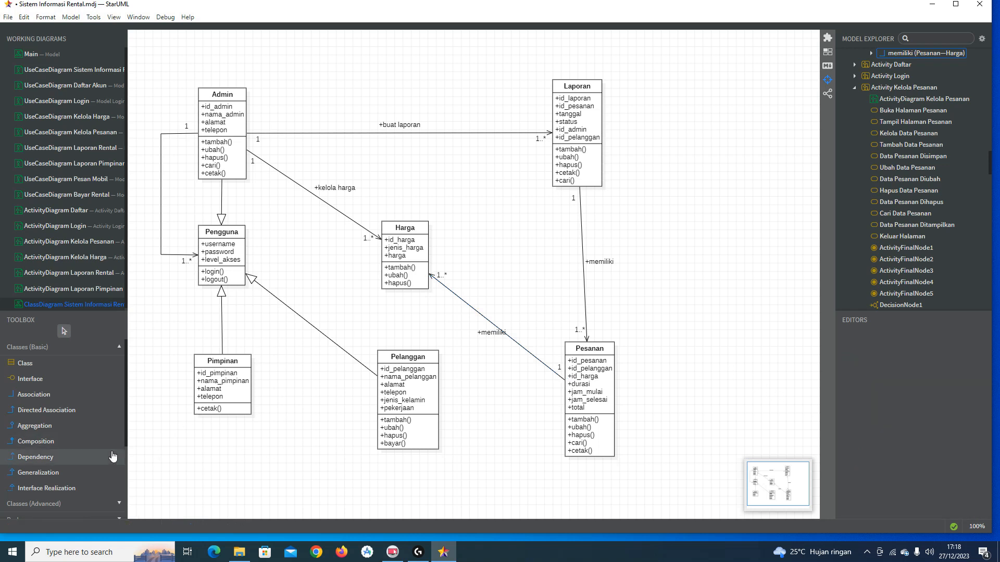
# Step: Draw a directed association named 'memesan' from Pelanggan to Pesanan
pyautogui.click(76, 411)
pyautogui.moveTo(432, 401); pyautogui.dragTo(586, 404)
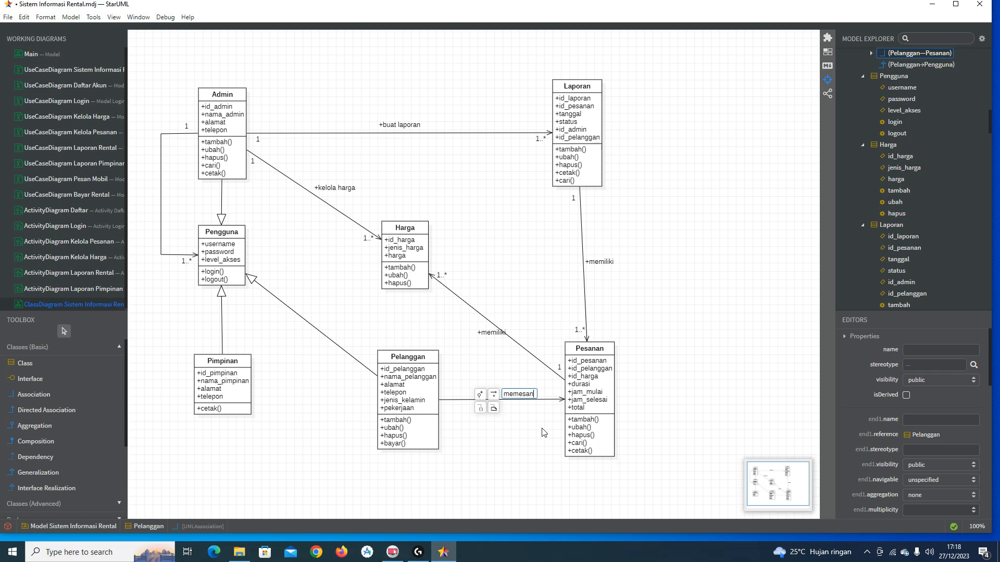
pyautogui.press('Return')
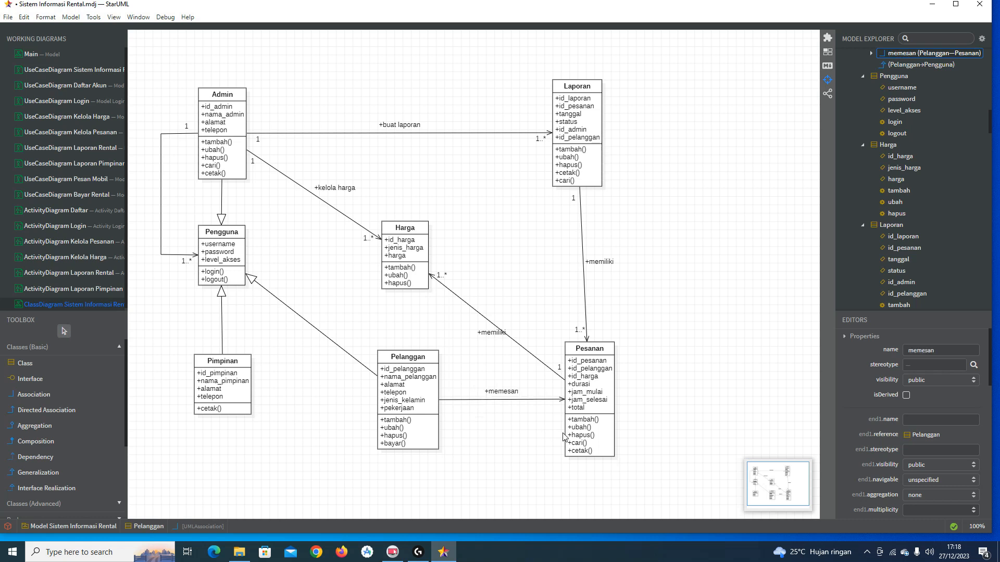
# Step: Set the memesan multiplicities to 1 at Pelanggan and 1..* at Pesanan
pyautogui.click(543, 403)
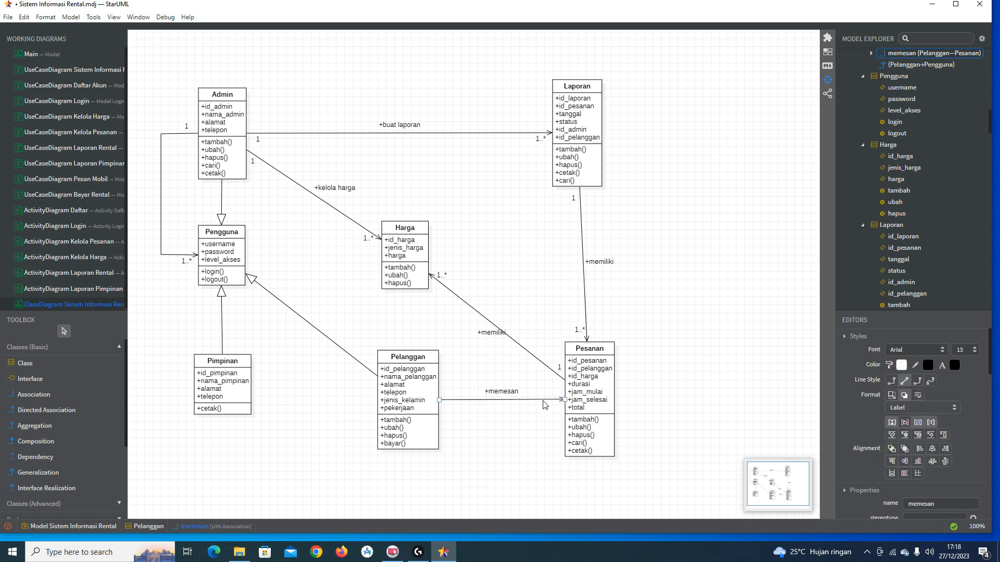
pyautogui.scroll(-5, 970, 437)
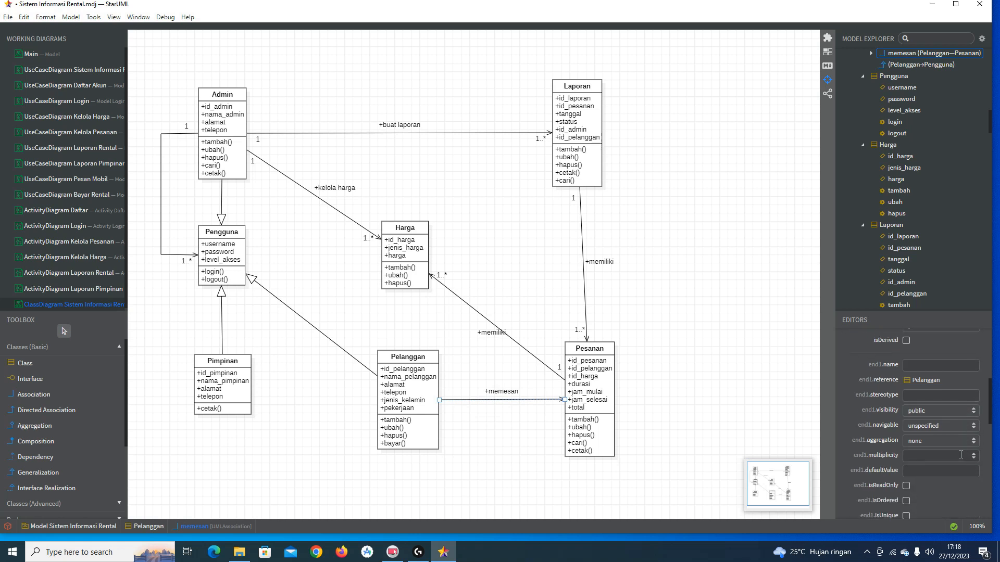
pyautogui.click(971, 458)
pyautogui.click(969, 476)
pyautogui.scroll(-2, 967, 468)
pyautogui.scroll(-3, 967, 471)
pyautogui.click(971, 420)
pyautogui.click(975, 454)
pyautogui.click(661, 375)
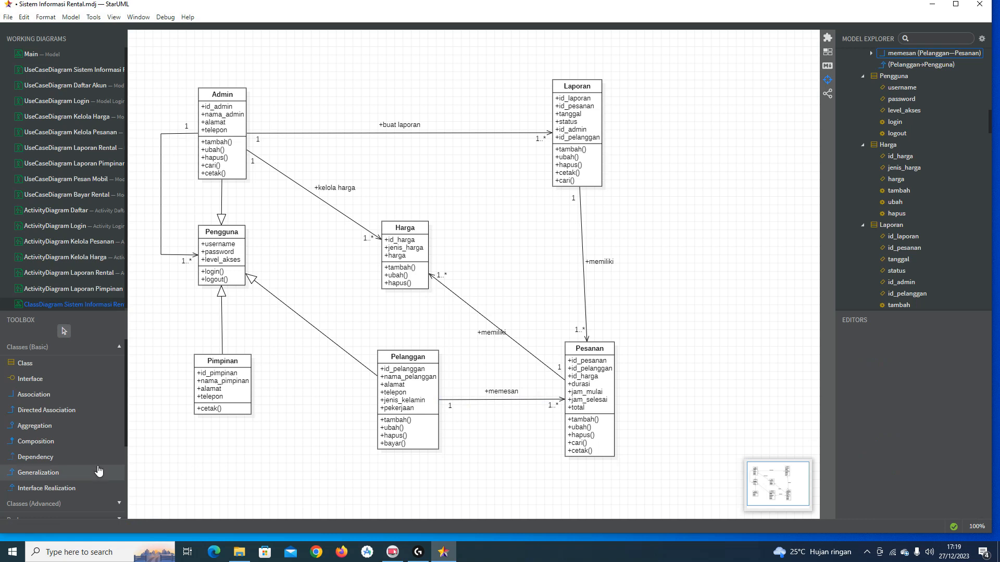
# Step: Draw a directed association from Pesanan to Admin, routed over the top of the classes
pyautogui.click(95, 411)
pyautogui.moveTo(600, 372); pyautogui.dragTo(225, 110)
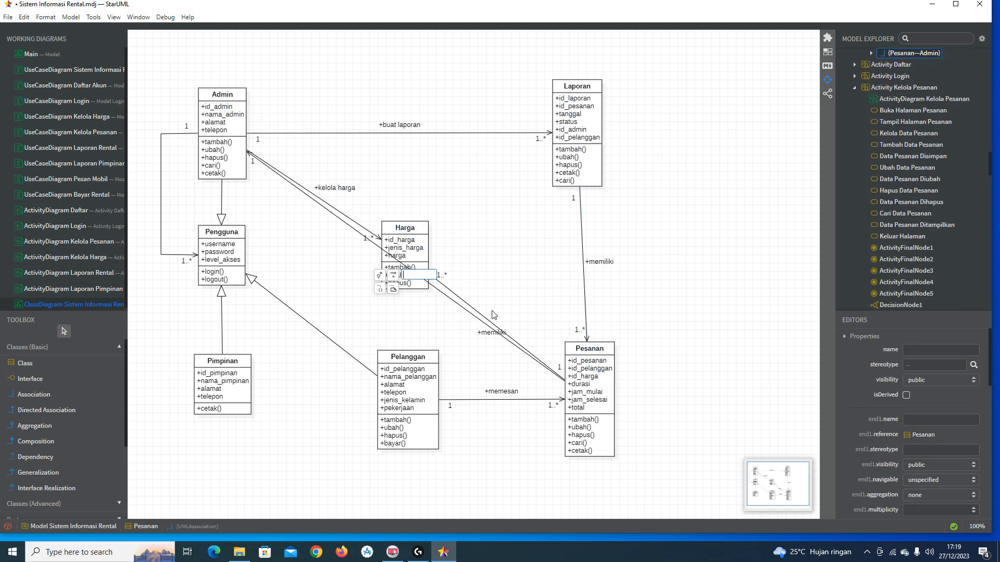
pyautogui.moveTo(442, 296); pyautogui.dragTo(224, 64)
pyautogui.moveTo(282, 121); pyautogui.dragTo(645, 65)
pyautogui.moveTo(614, 255); pyautogui.dragTo(654, 401)
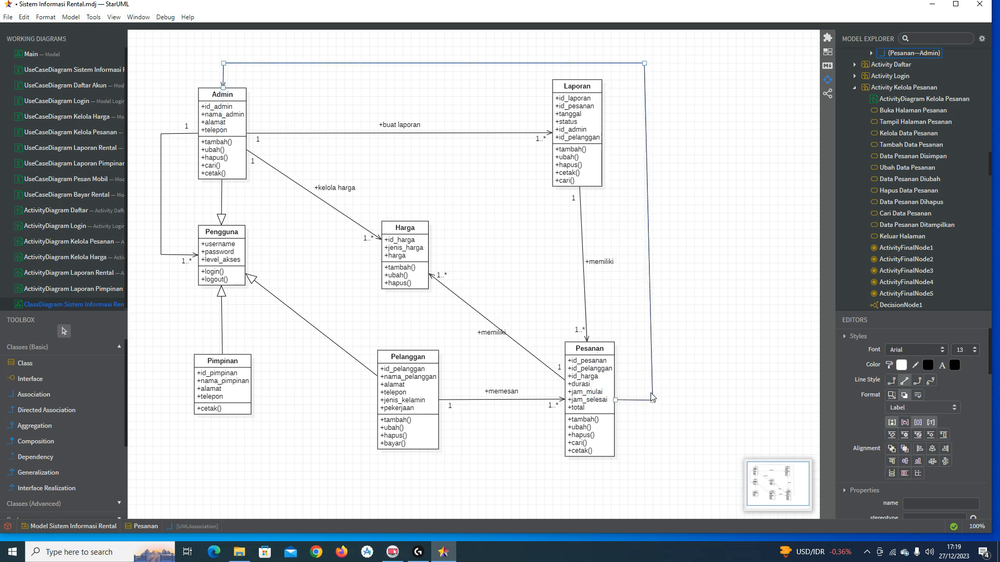
pyautogui.moveTo(653, 401); pyautogui.dragTo(648, 401)
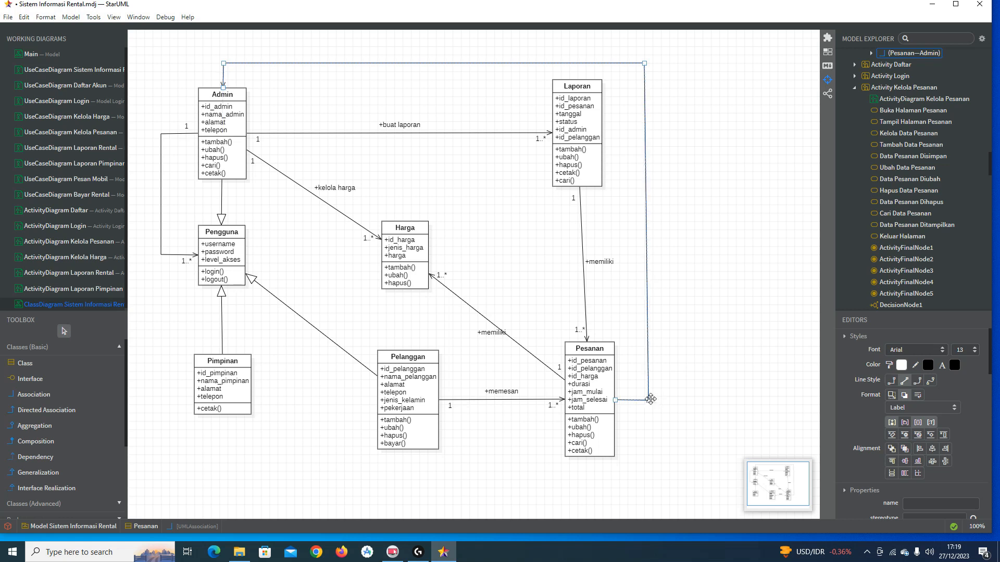
# Step: Name the association 'kelola pesanan' and place its label above the top line
pyautogui.doubleClick(441, 64)
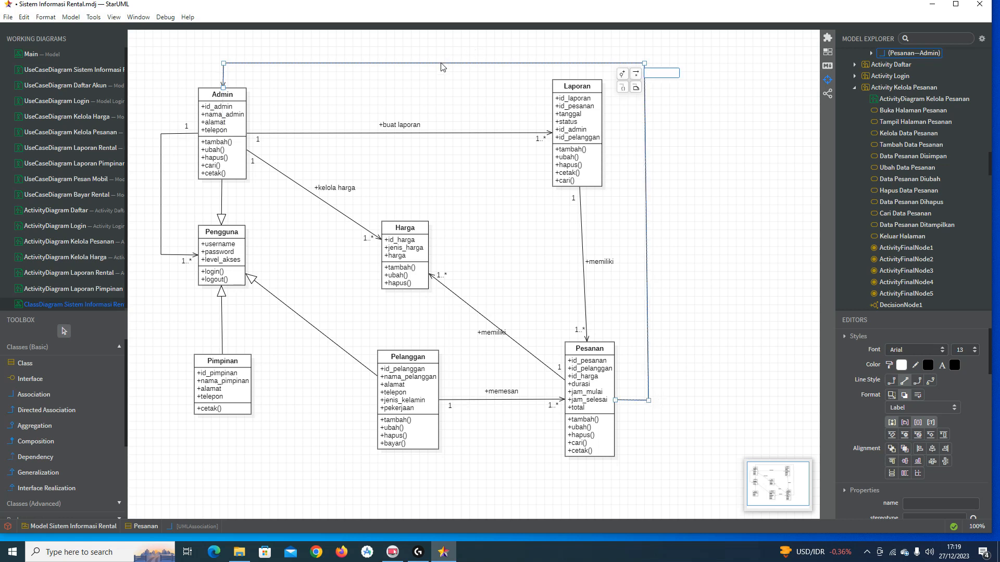
pyautogui.write('kelola pesanan')
pyautogui.press('Return')
pyautogui.click(657, 74)
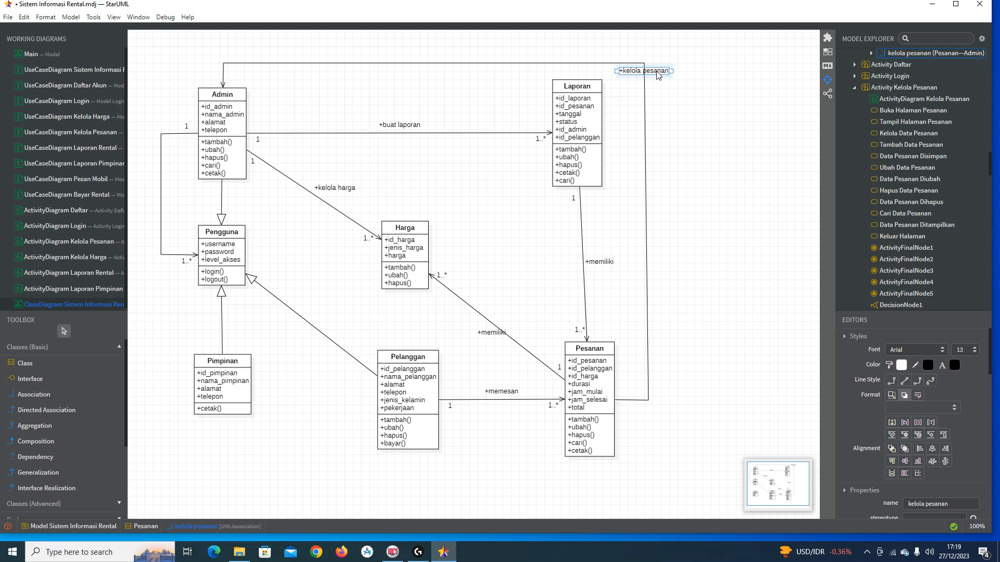
pyautogui.moveTo(657, 75); pyautogui.dragTo(516, 61)
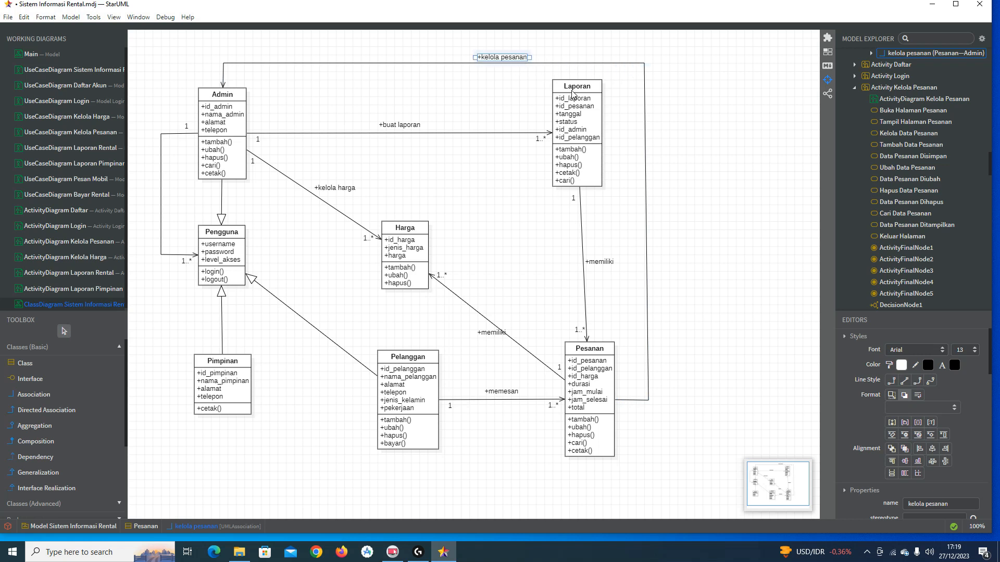
# Step: Set the kelola pesanan multiplicities to 1 at Pesanan and 1..* at Admin
pyautogui.click(586, 63)
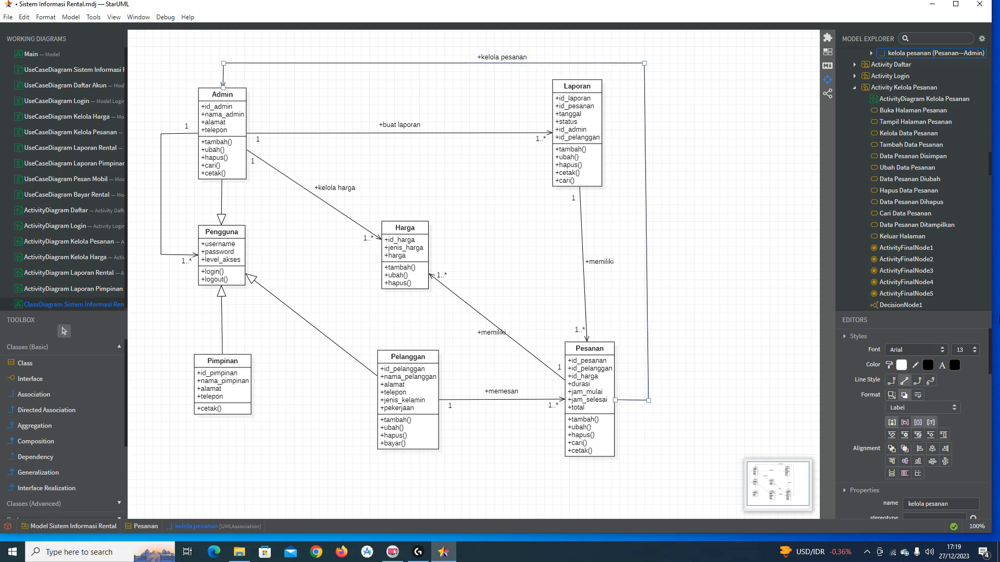
pyautogui.scroll(-5, 937, 477)
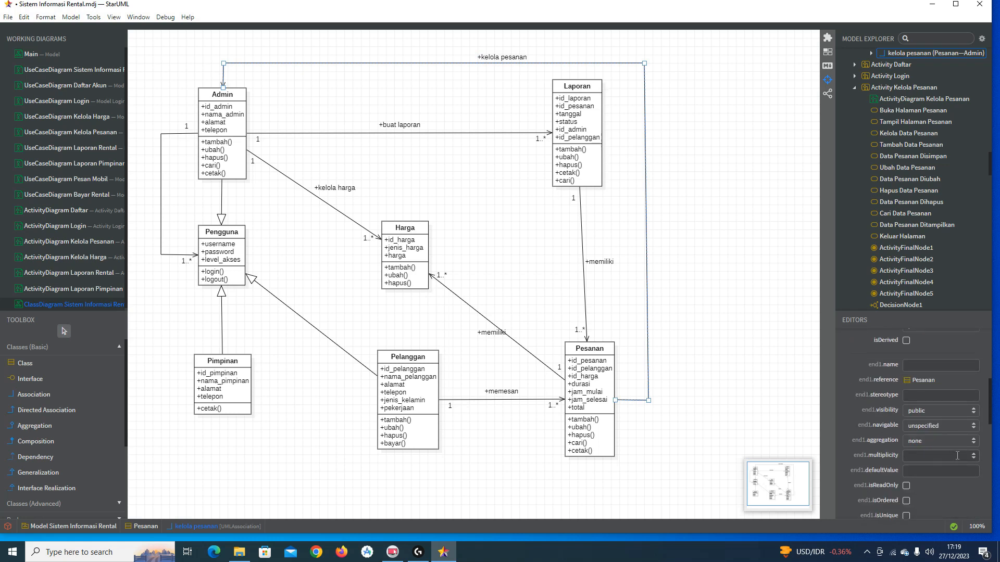
pyautogui.click(973, 477)
pyautogui.scroll(-5, 962, 467)
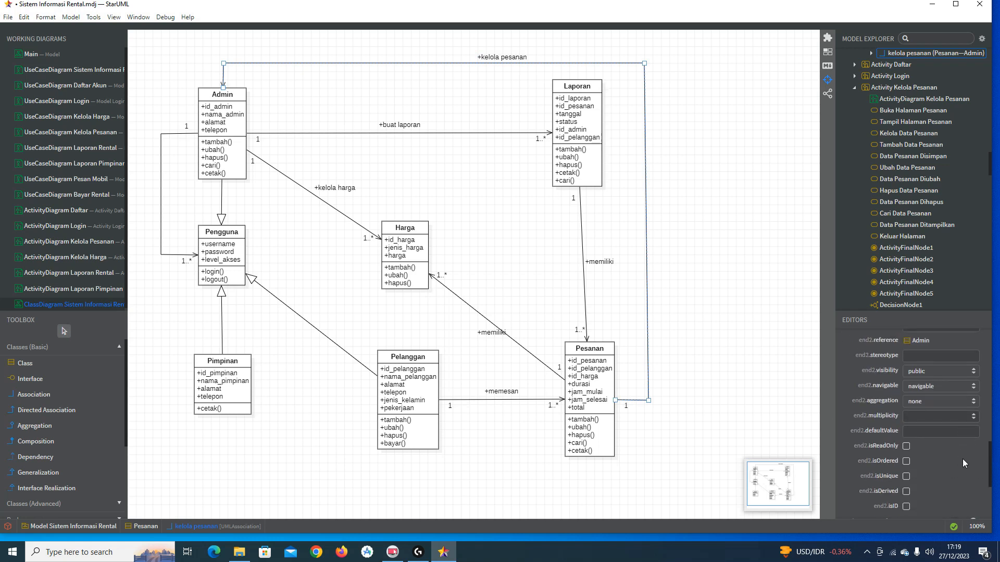
pyautogui.click(973, 417)
pyautogui.click(975, 447)
pyautogui.click(680, 277)
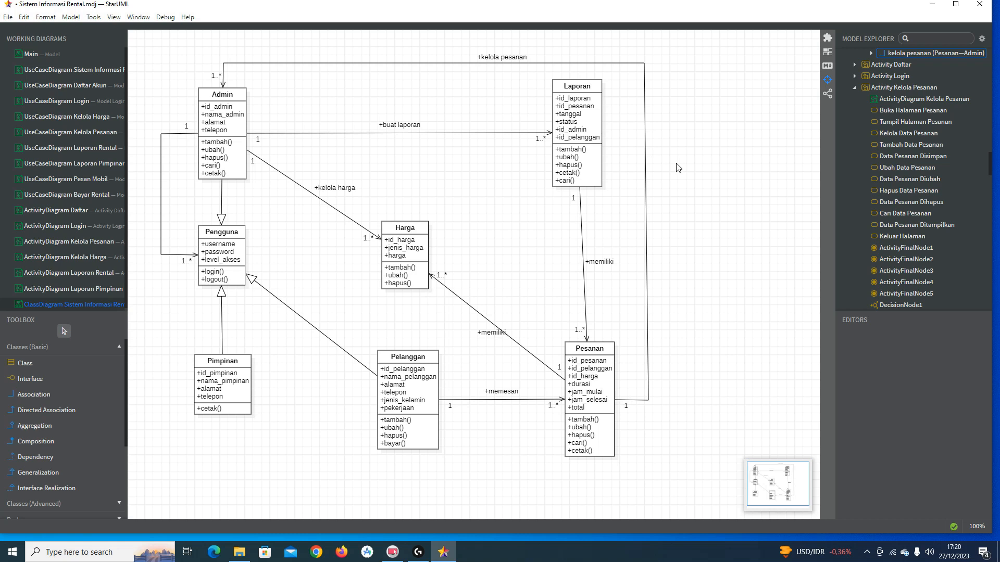
# Step: Shift the Laporan class slightly right, directly above Pesanan
pyautogui.click(597, 131)
pyautogui.moveTo(597, 131); pyautogui.dragTo(599, 131)
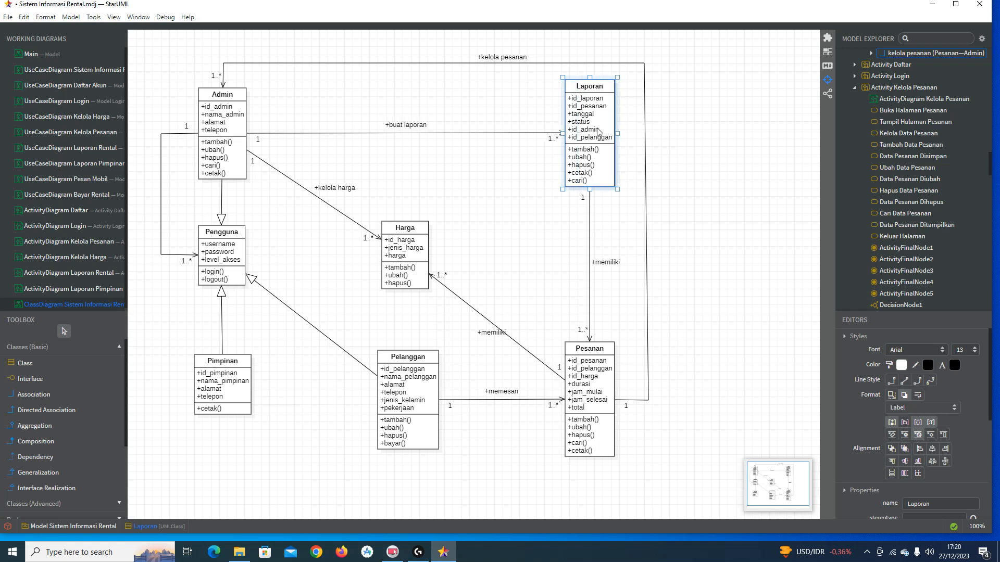
pyautogui.click(693, 126)
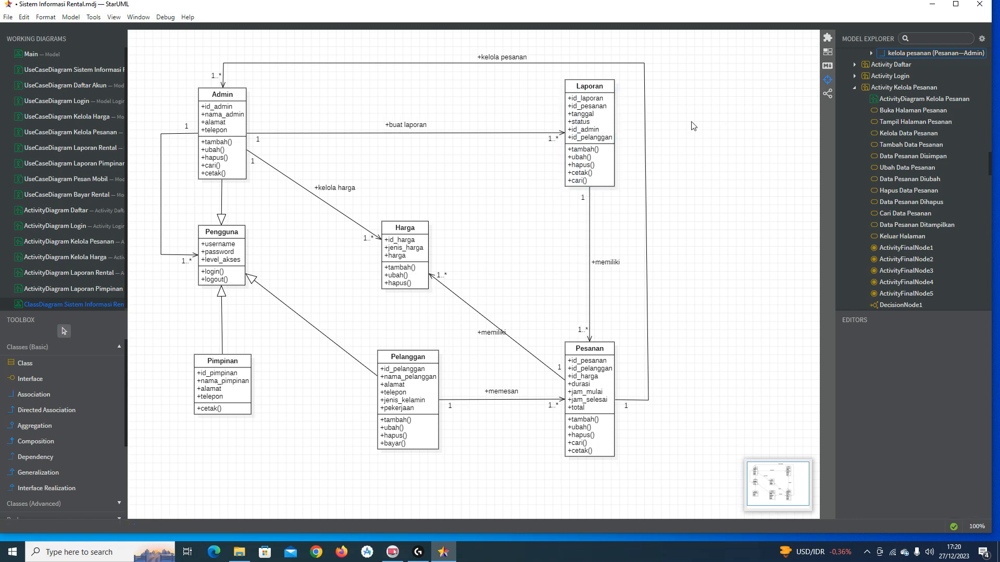